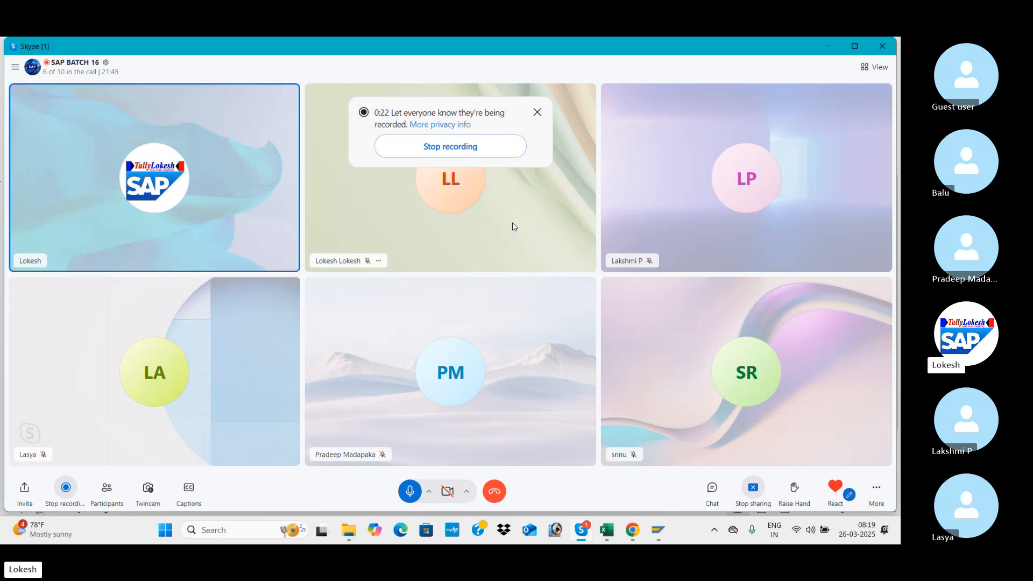
Switch to the Excel workbook and review the vendor clearing T-codes, the payment types and the Standard Clearing invoice amount.
{"action": "key", "text": "alt+Tab"}
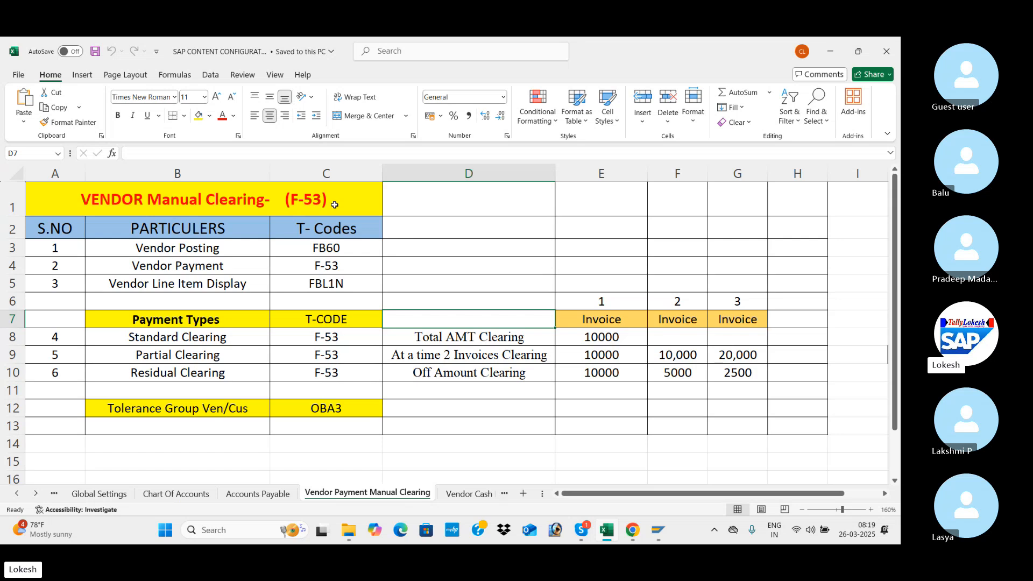
{"action": "left_click", "coordinate": [335, 253]}
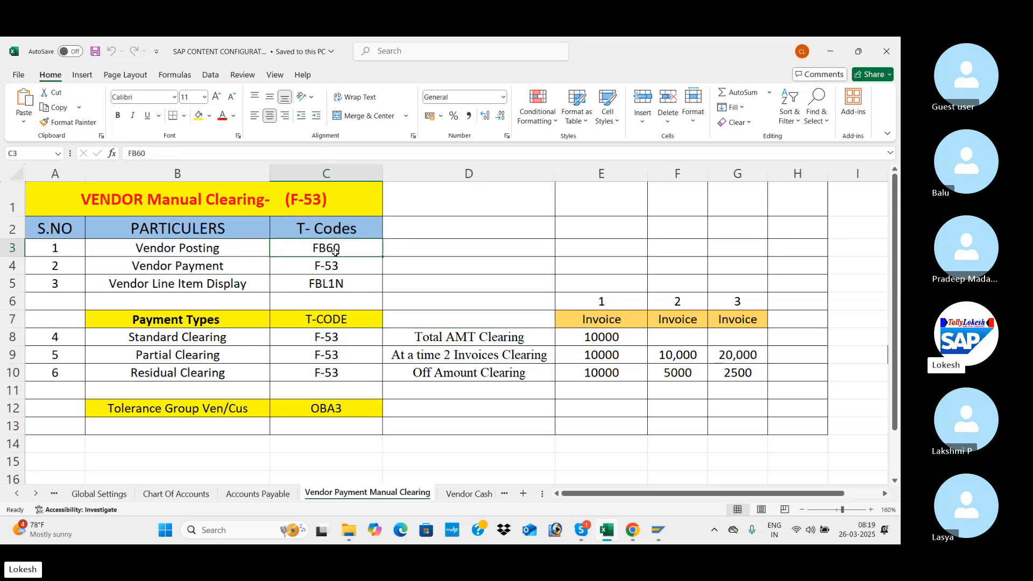
{"action": "left_click", "coordinate": [338, 268]}
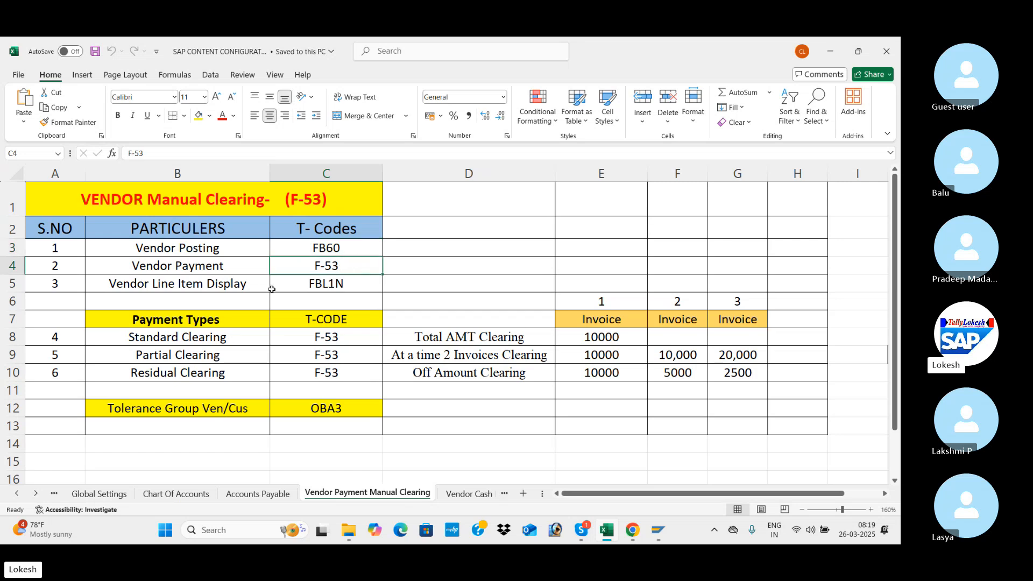
{"action": "left_click", "coordinate": [357, 284]}
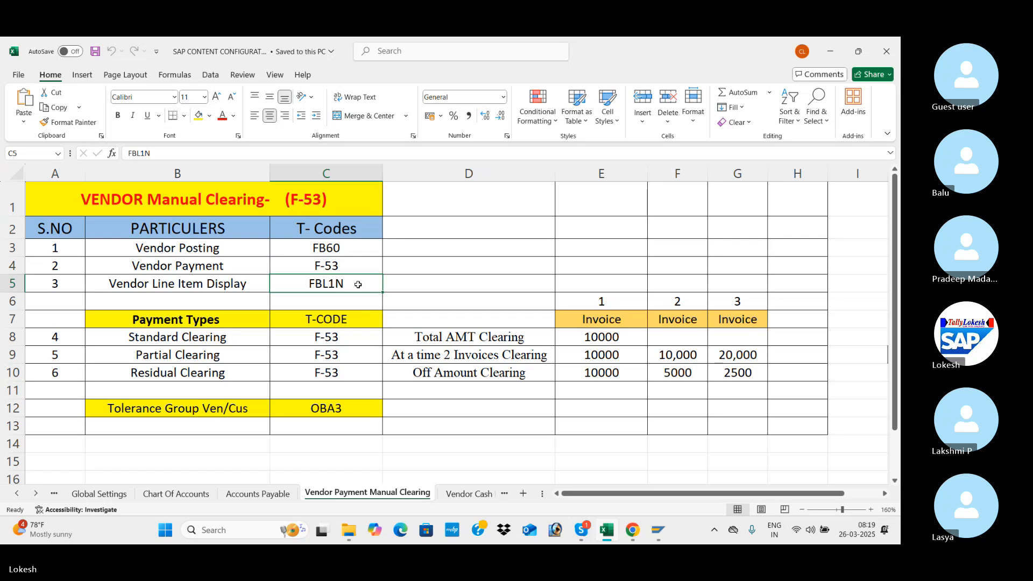
{"action": "left_click", "coordinate": [248, 337]}
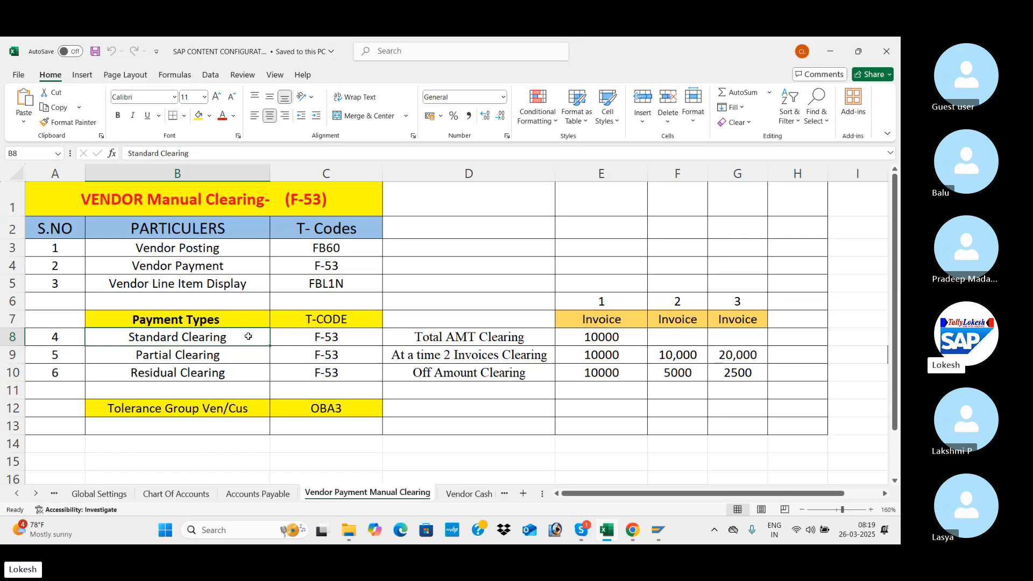
{"action": "left_click", "coordinate": [248, 354]}
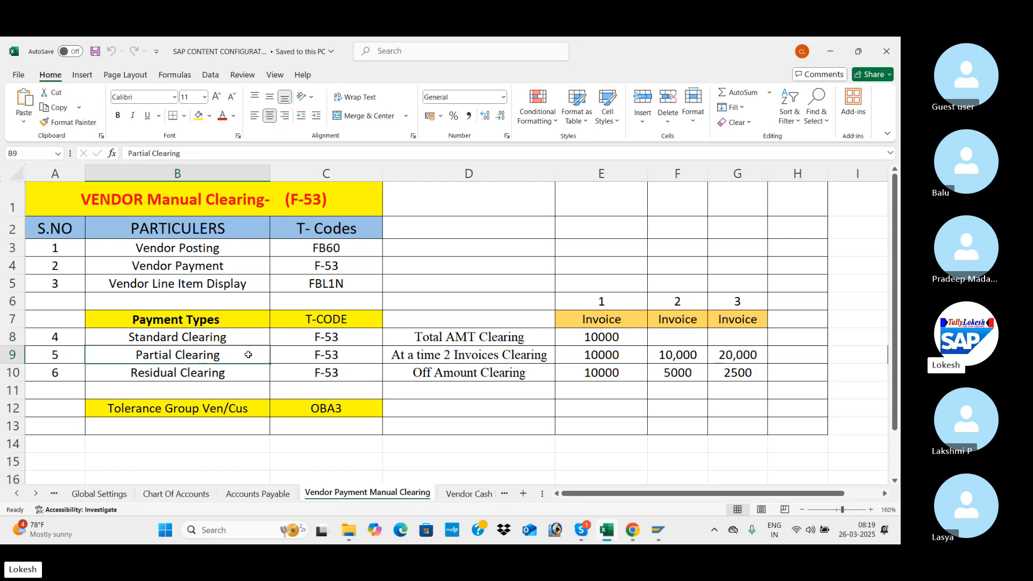
{"action": "left_click", "coordinate": [248, 377]}
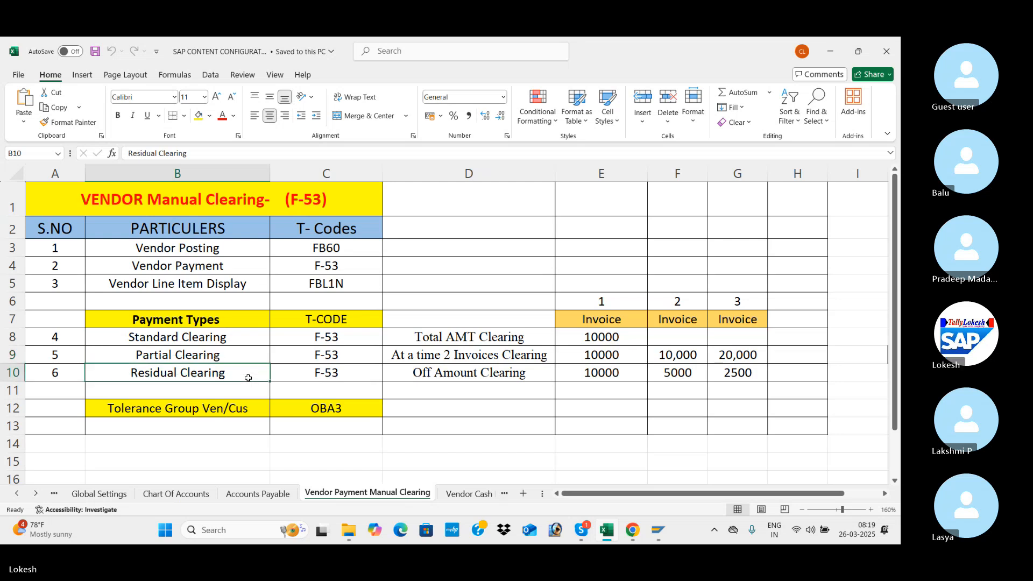
{"action": "left_click", "coordinate": [264, 335]}
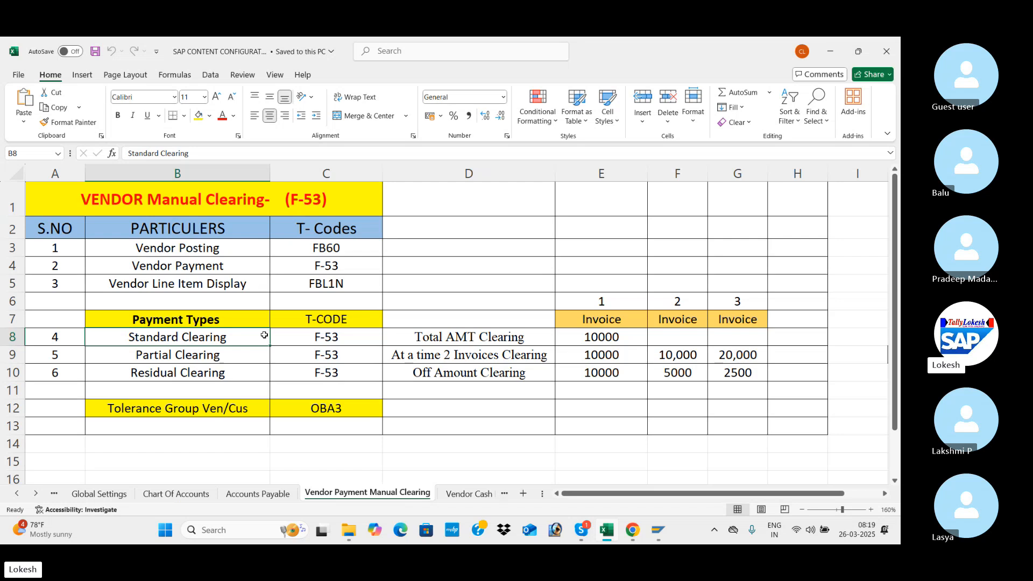
{"action": "left_click", "coordinate": [483, 336]}
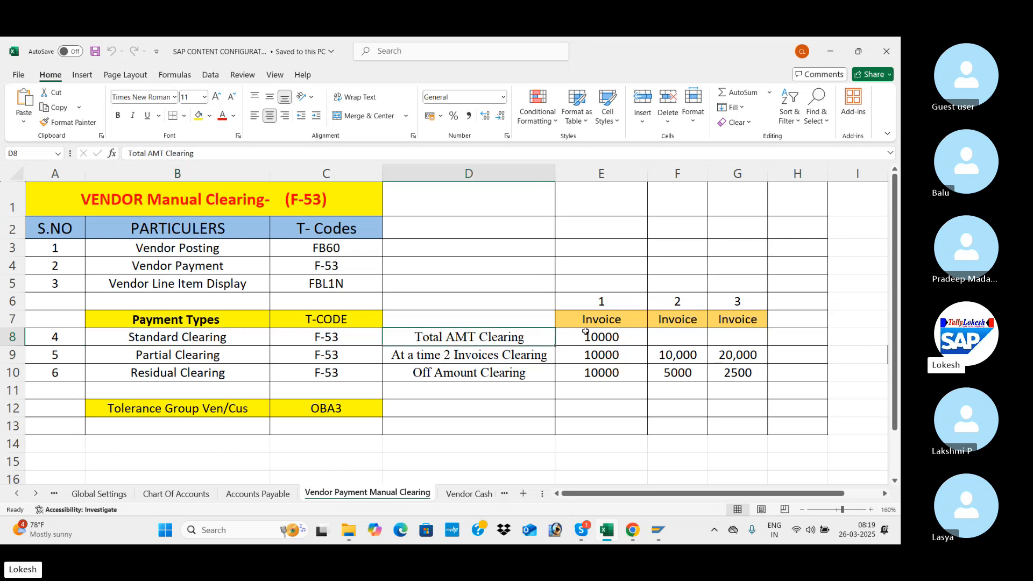
{"action": "left_click", "coordinate": [602, 336]}
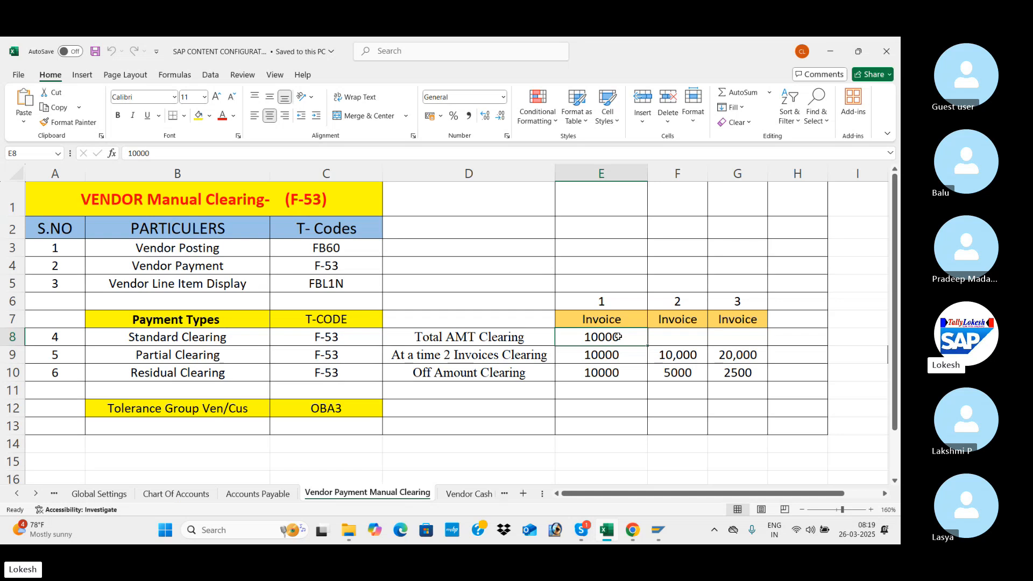
{"action": "double_click", "coordinate": [624, 337]}
{"action": "type", "text": "0"}
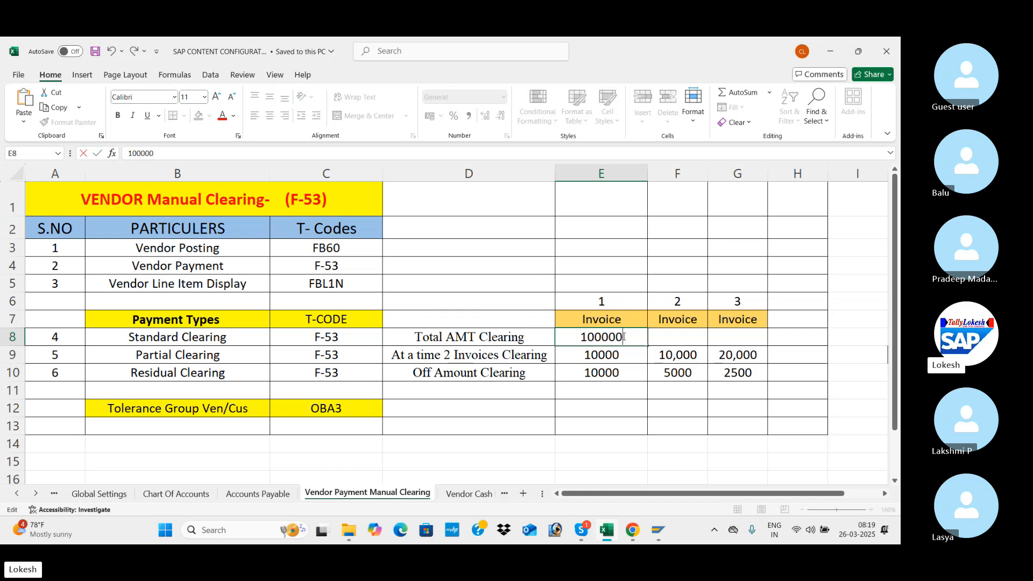
{"action": "key", "text": "Return"}
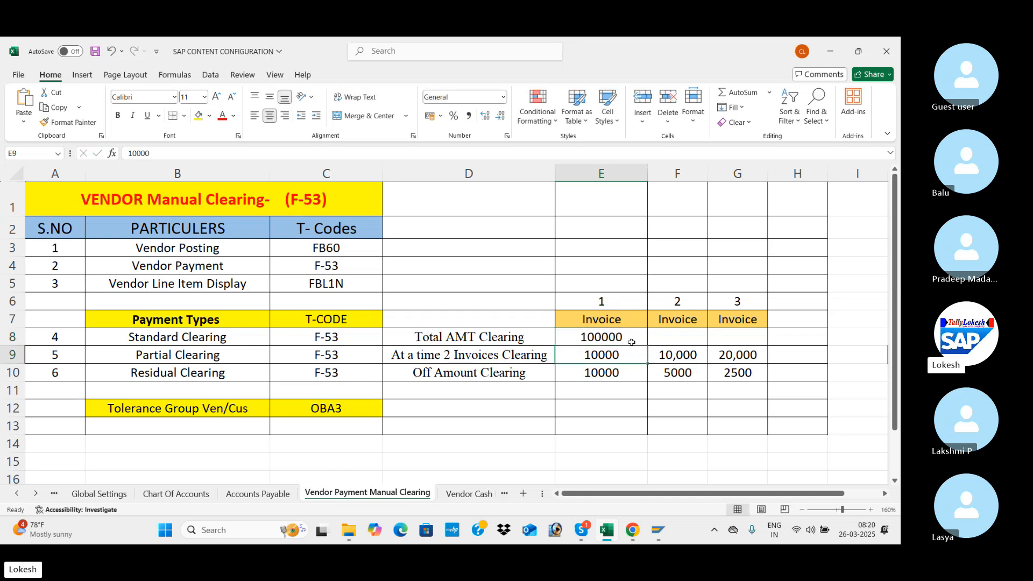
{"action": "left_click", "coordinate": [631, 343]}
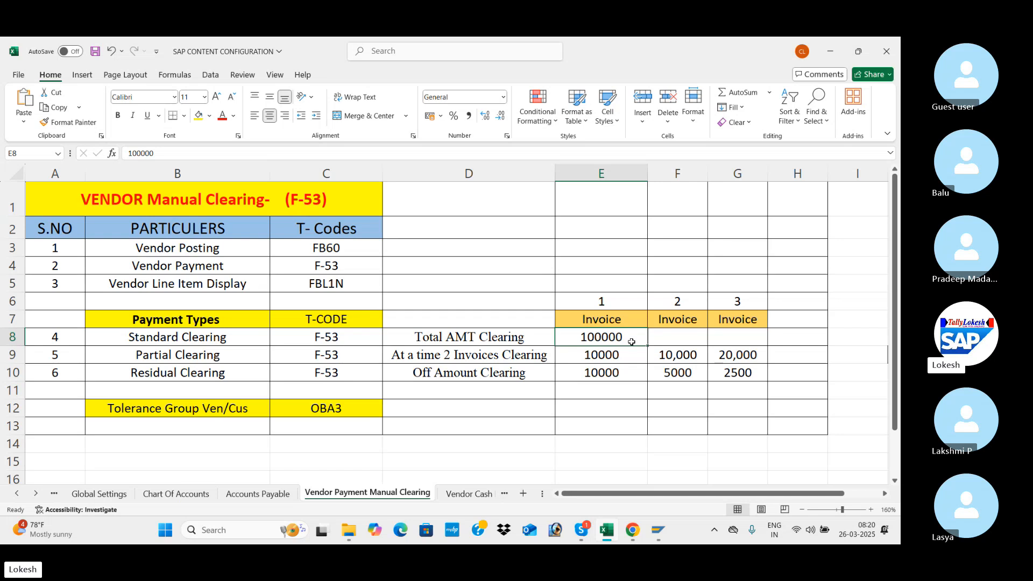
{"action": "left_click", "coordinate": [256, 340]}
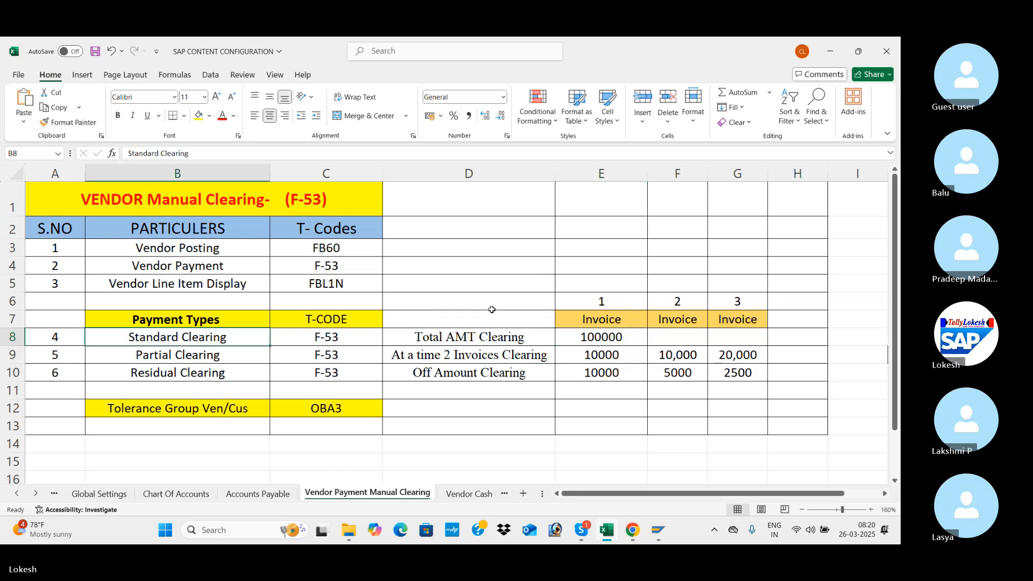
{"action": "left_click", "coordinate": [626, 339]}
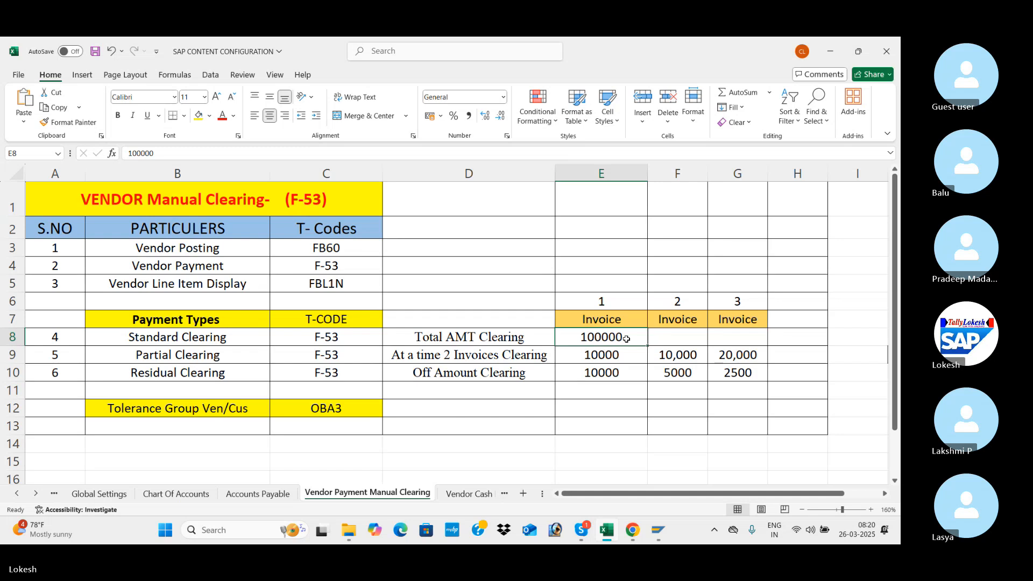
{"action": "double_click", "coordinate": [627, 339]}
{"action": "key", "text": "BackSpace"}
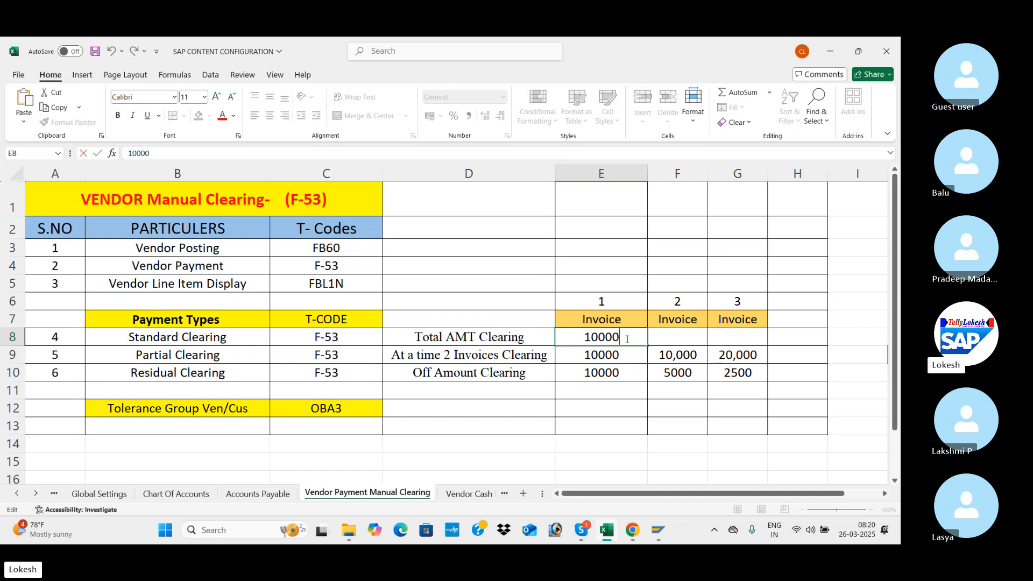
In the Standard Clearing row, enter 10000 for the second and third invoices and 30000 as the total in H8.
{"action": "left_click", "coordinate": [672, 339]}
{"action": "type", "text": "10000"}
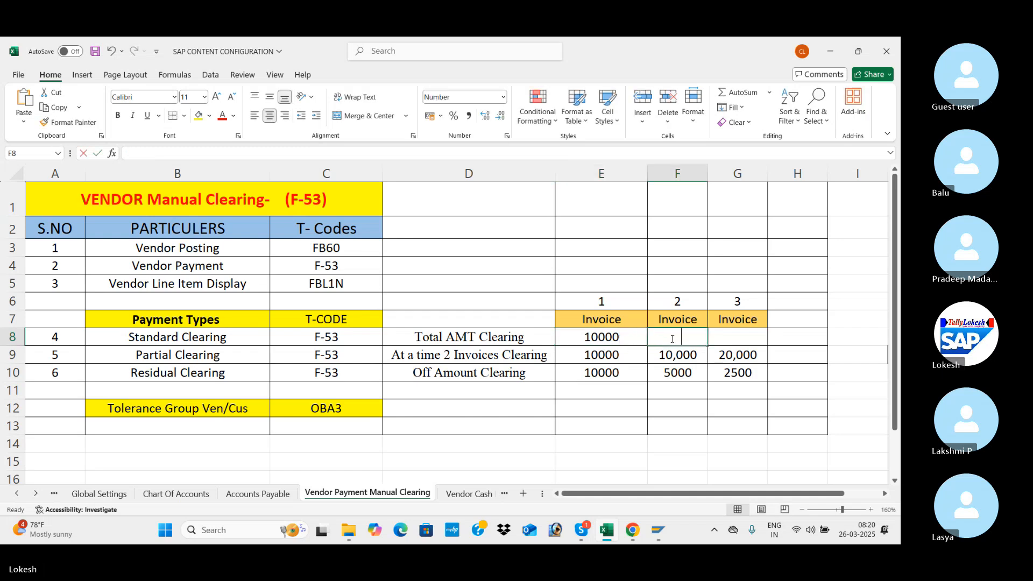
{"action": "left_click", "coordinate": [729, 340]}
{"action": "type", "text": "10000"}
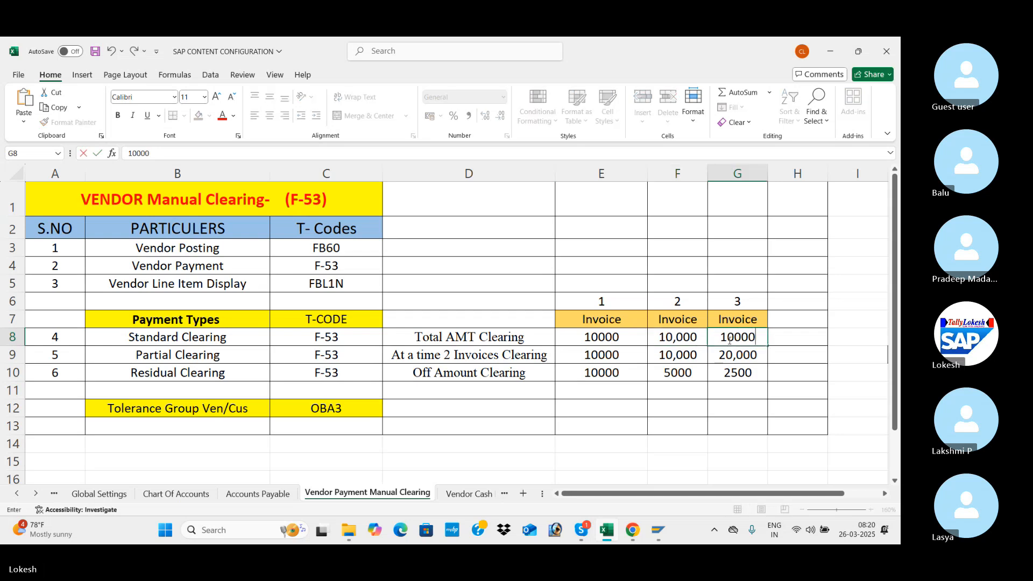
{"action": "left_click", "coordinate": [792, 333]}
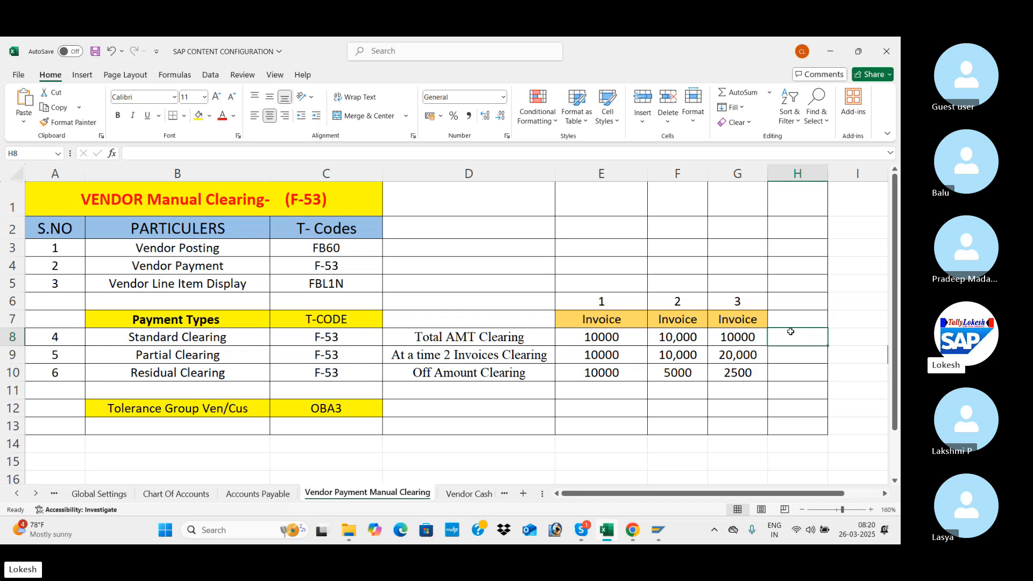
{"action": "type", "text": "300000"}
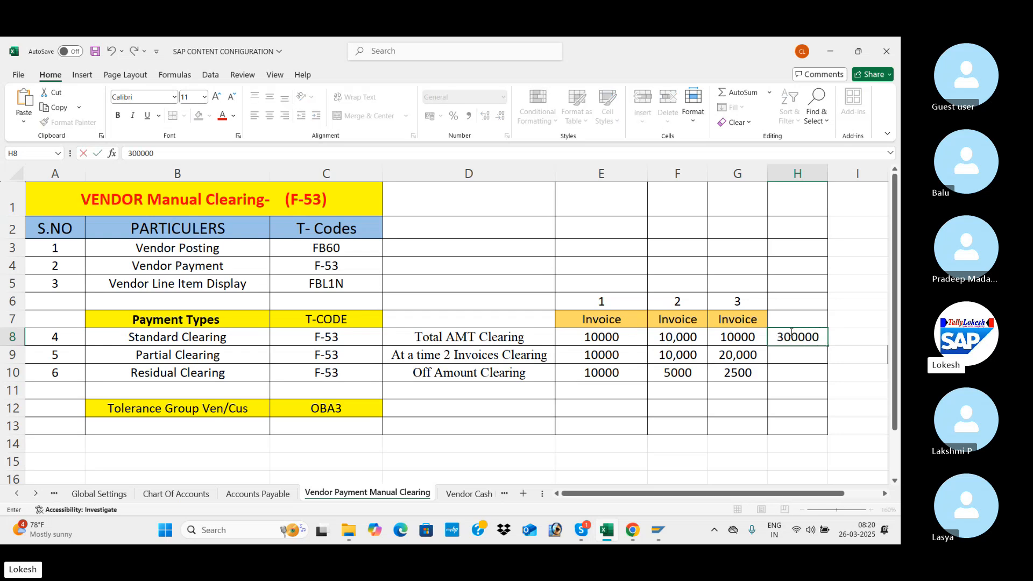
{"action": "key", "text": "BackSpace"}
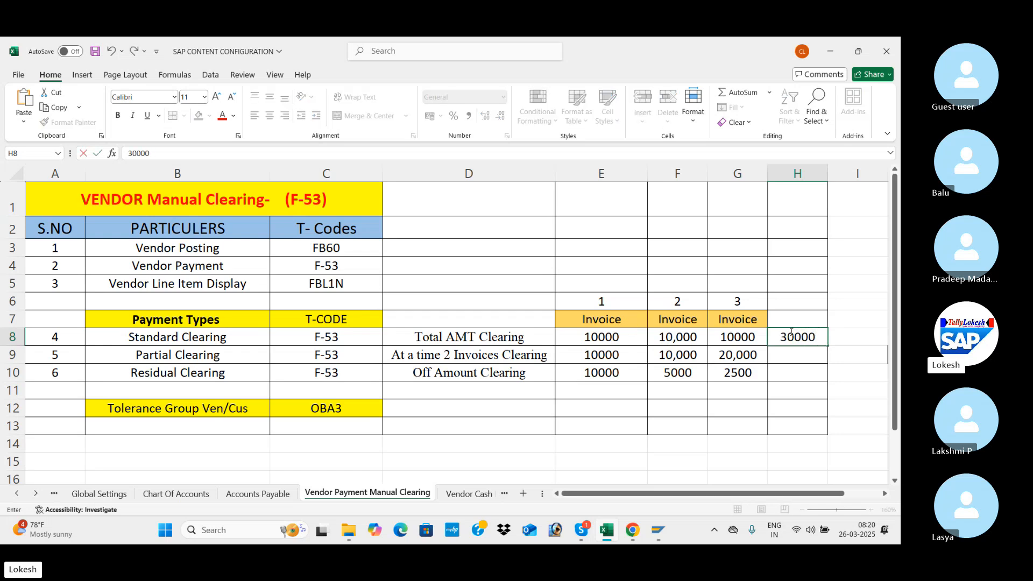
{"action": "left_click", "coordinate": [589, 372]}
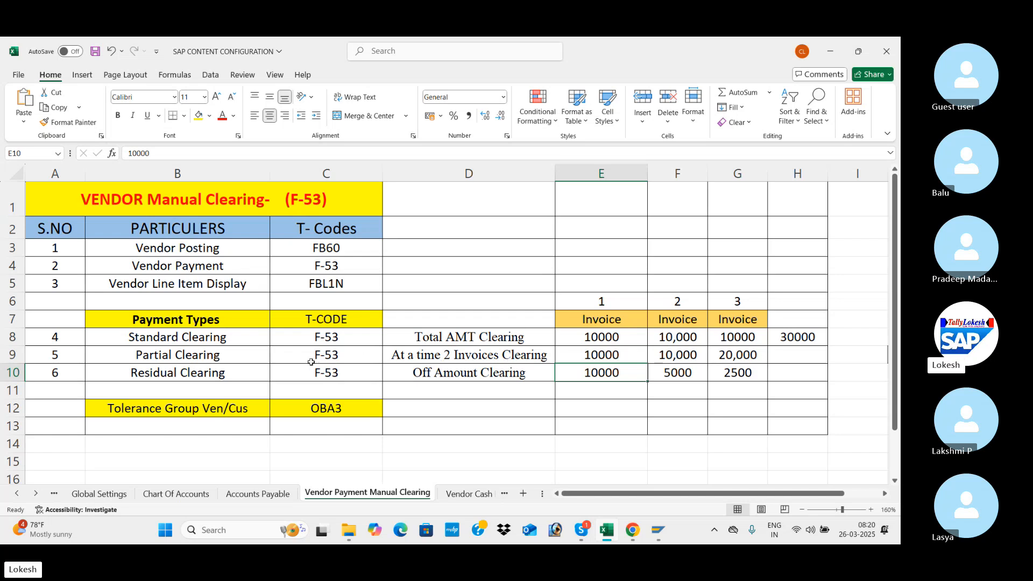
{"action": "key", "text": "alt+Tab"}
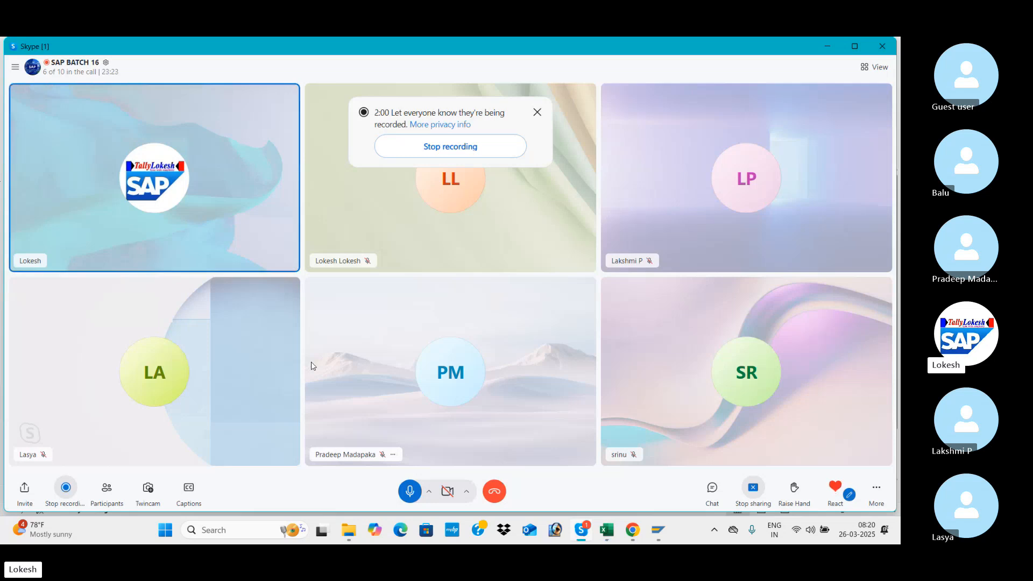
{"action": "key", "text": "alt+Tab"}
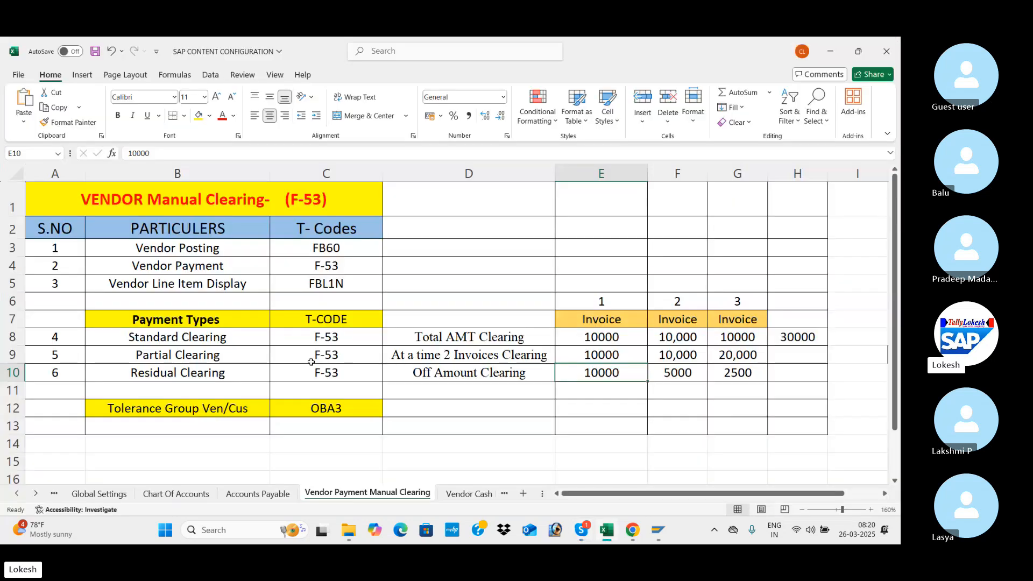
In the Partial Clearing row, set the second invoice to 20000, the third to 30000 and the total in H9 to 60000.
{"action": "left_click", "coordinate": [596, 352]}
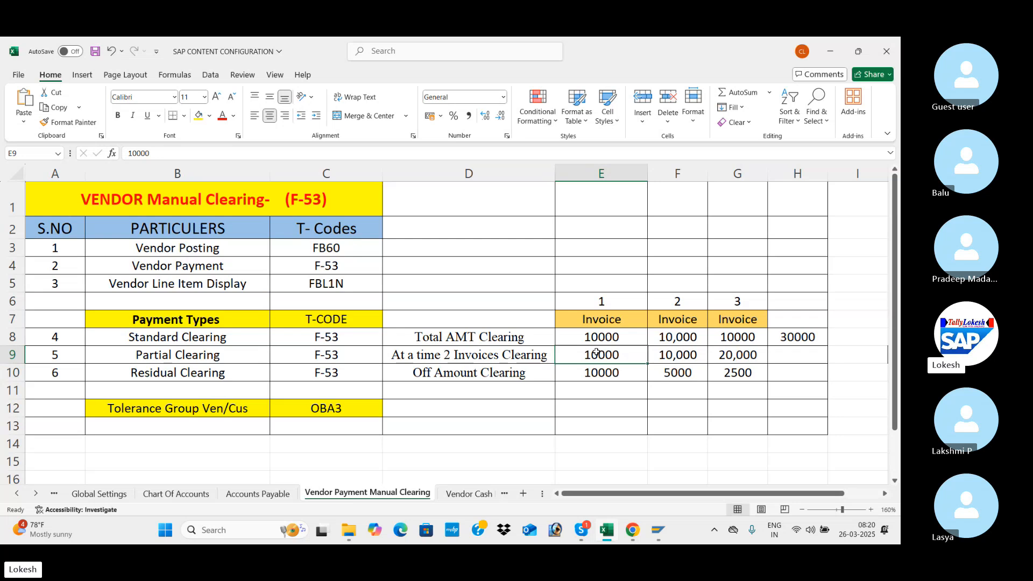
{"action": "left_click", "coordinate": [658, 352]}
{"action": "type", "text": "2"}
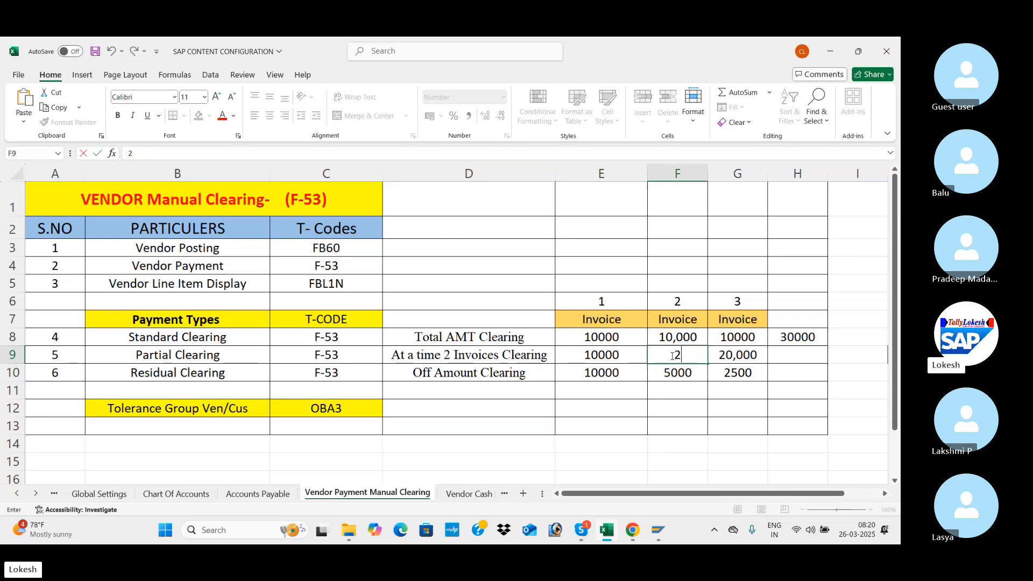
{"action": "type", "text": "0000"}
{"action": "key", "text": "Tab"}
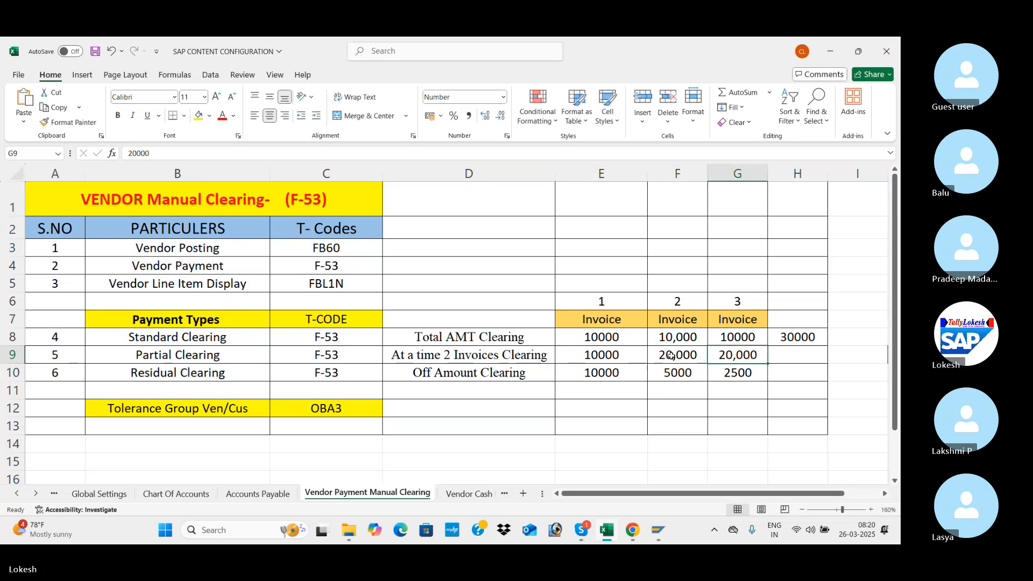
{"action": "type", "text": "30000"}
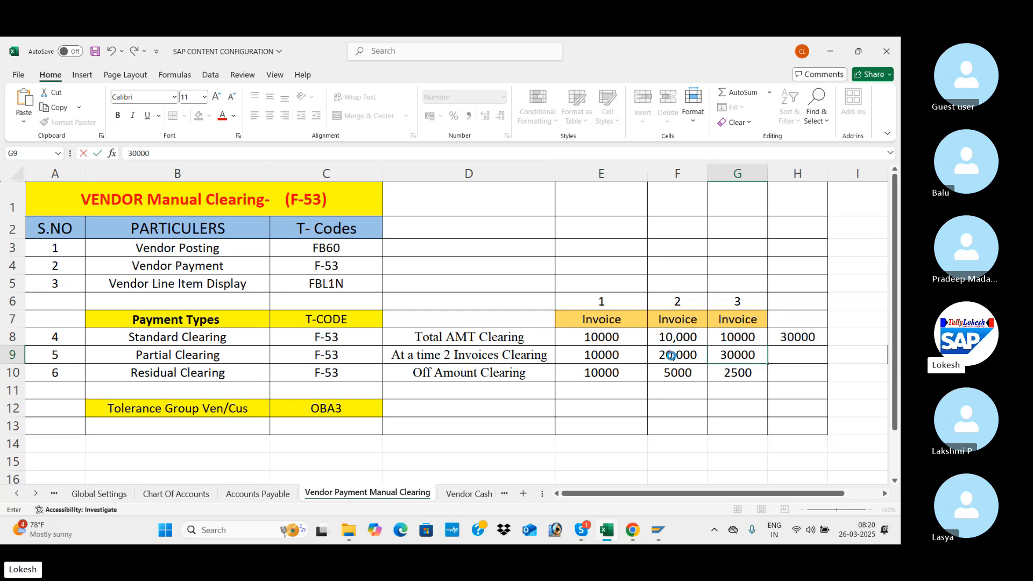
{"action": "key", "text": "Tab"}
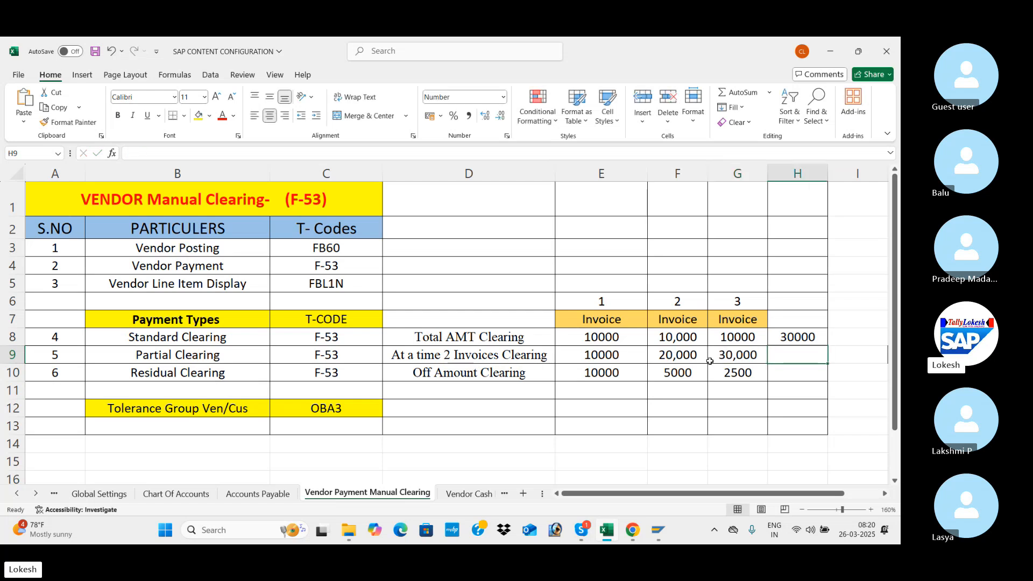
{"action": "type", "text": "60000"}
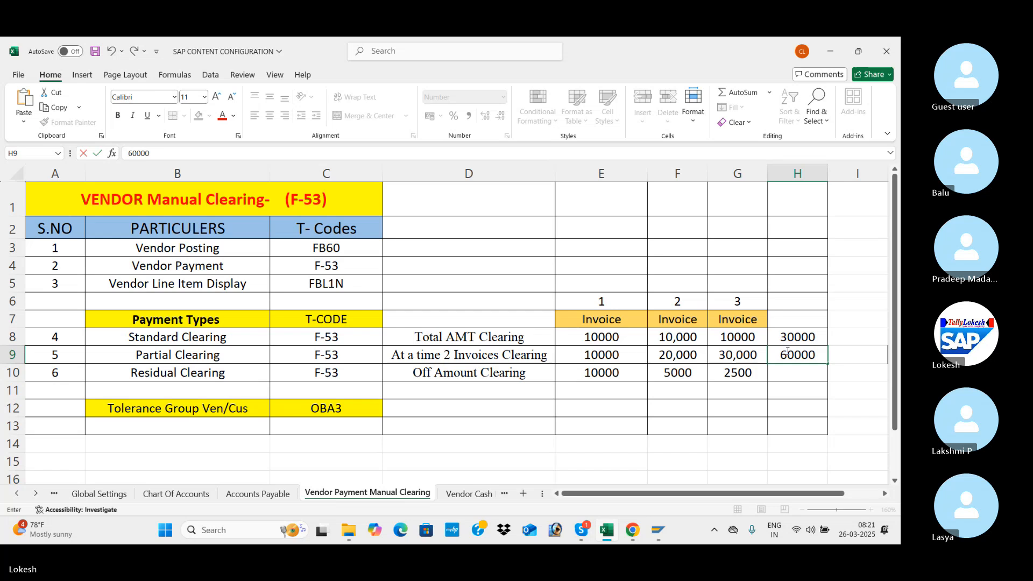
{"action": "left_click", "coordinate": [787, 351]}
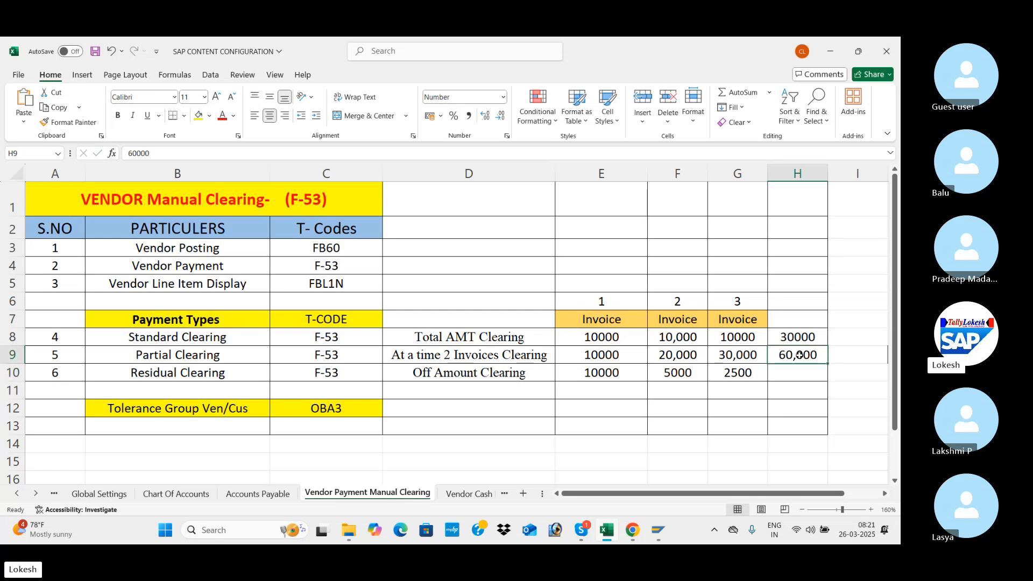
Examine the three invoice amounts and the total in the Partial Clearing row.
{"action": "left_click", "coordinate": [641, 354]}
{"action": "left_click", "coordinate": [673, 354]}
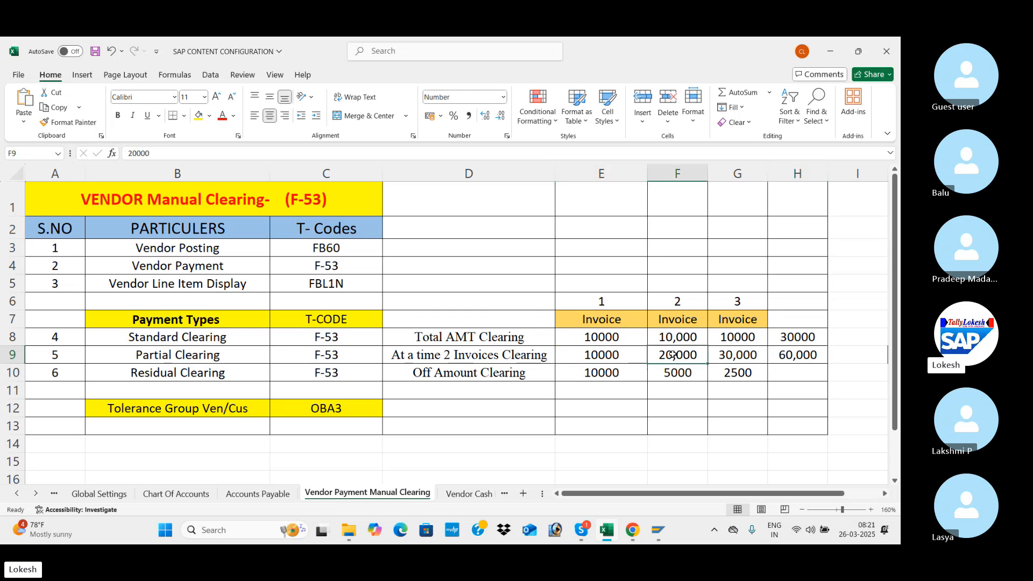
{"action": "left_click", "coordinate": [716, 355]}
{"action": "left_click", "coordinate": [783, 356]}
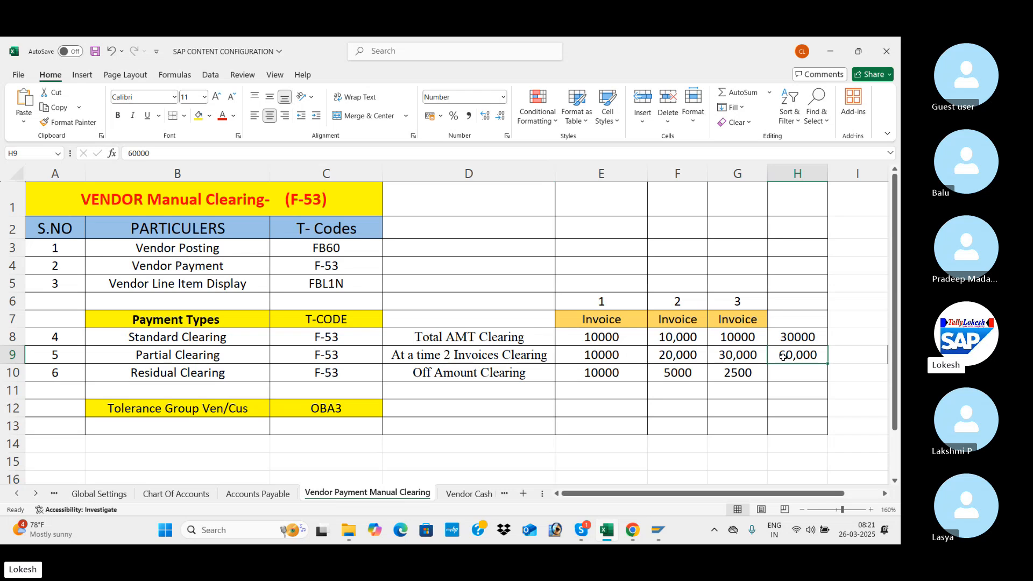
{"action": "left_click", "coordinate": [743, 353]}
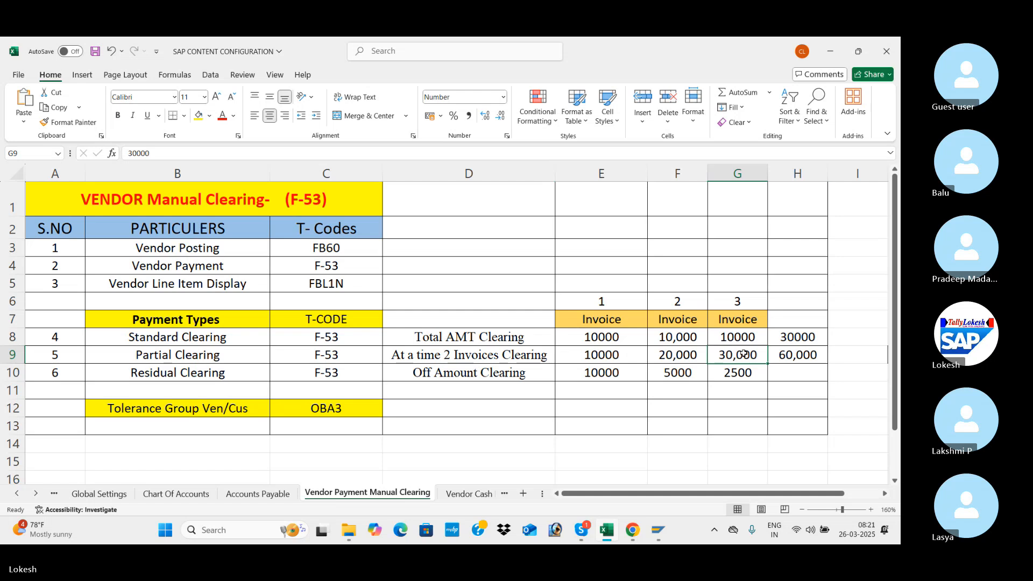
{"action": "left_click", "coordinate": [671, 358]}
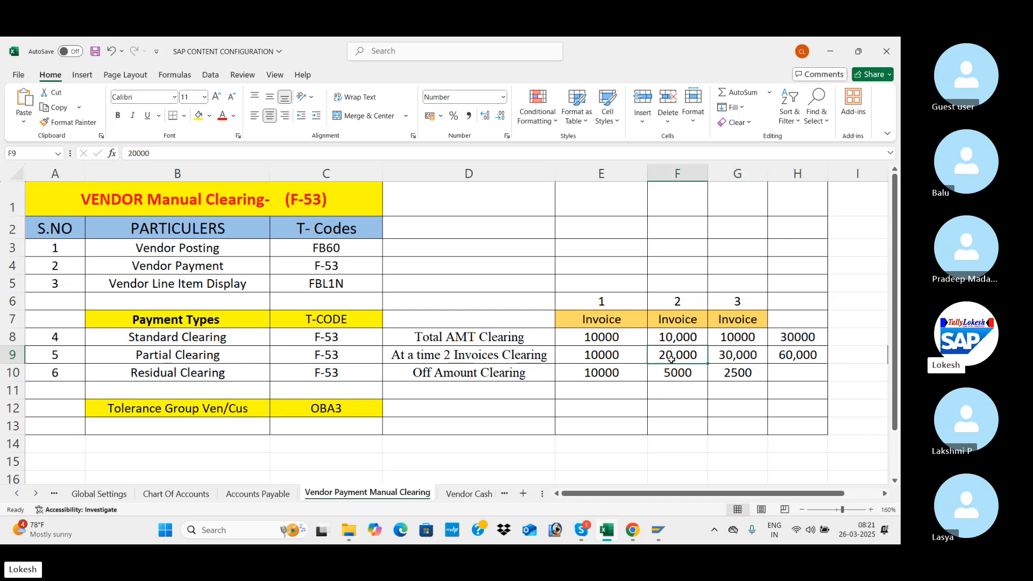
{"action": "left_click", "coordinate": [626, 356]}
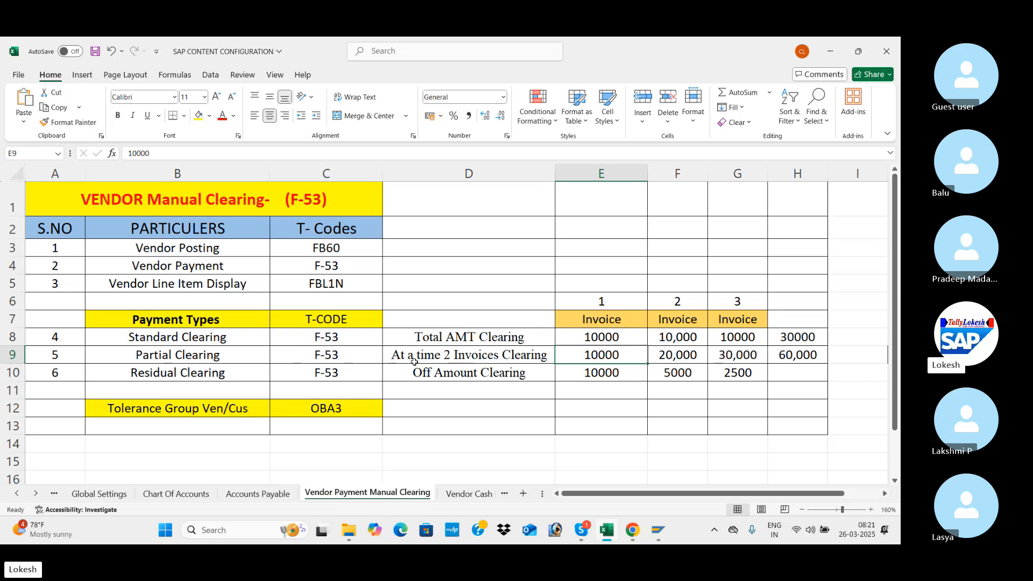
Review the Partial Clearing description in D9 against the row's total and invoice amounts.
{"action": "left_click", "coordinate": [485, 355]}
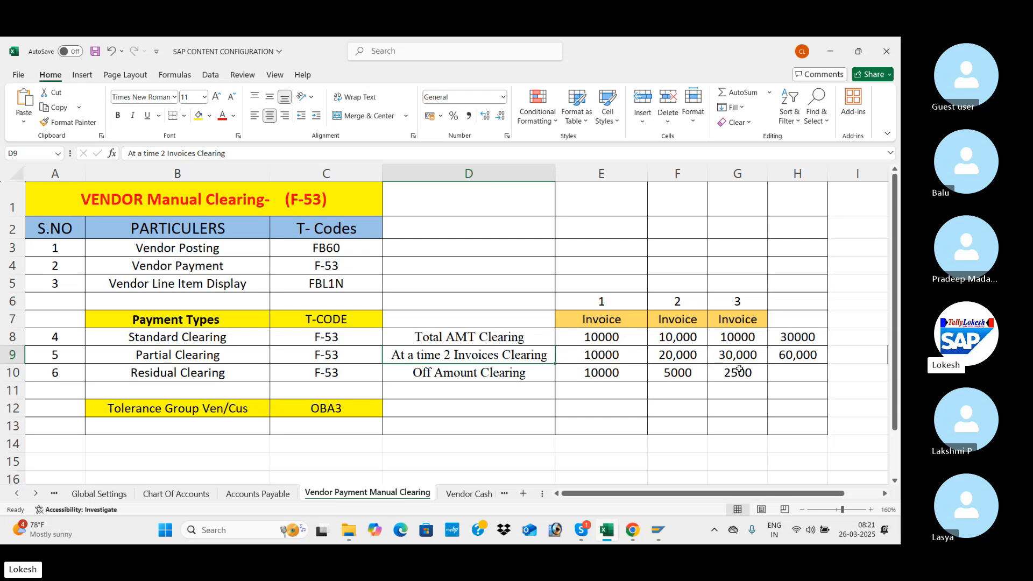
{"action": "left_click", "coordinate": [804, 355]}
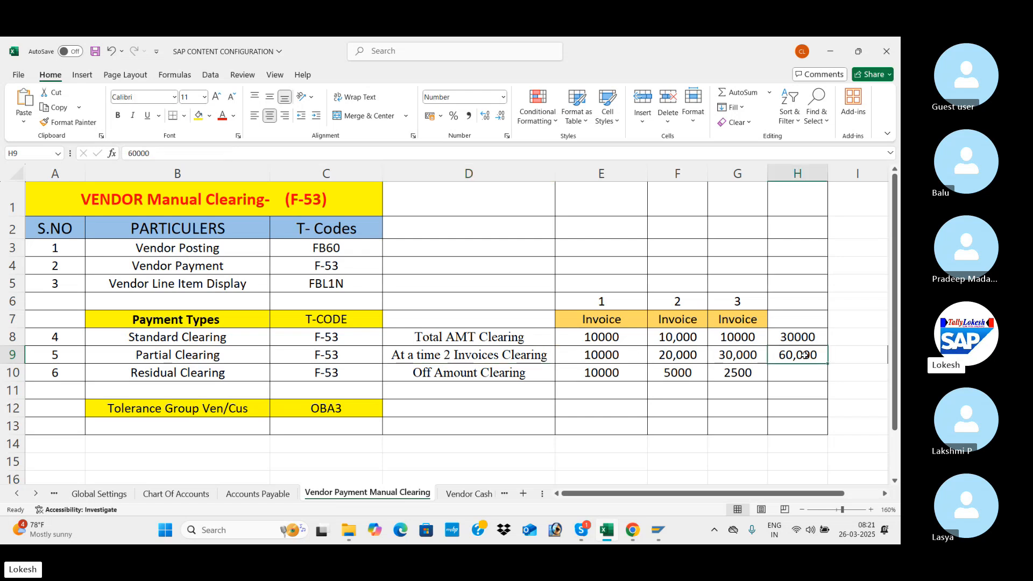
{"action": "left_click", "coordinate": [740, 352]}
{"action": "left_click", "coordinate": [678, 353]}
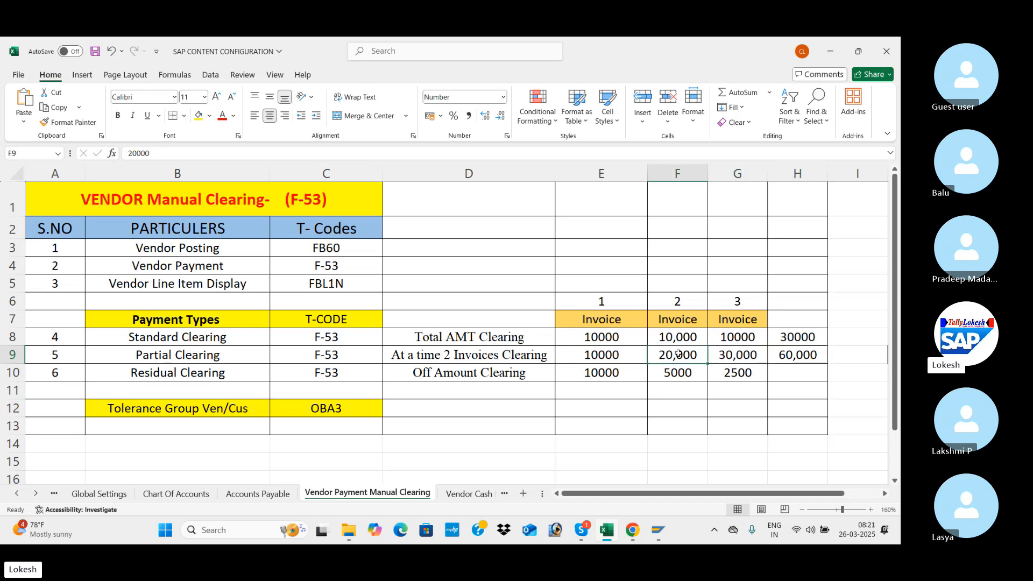
{"action": "left_click", "coordinate": [630, 355]}
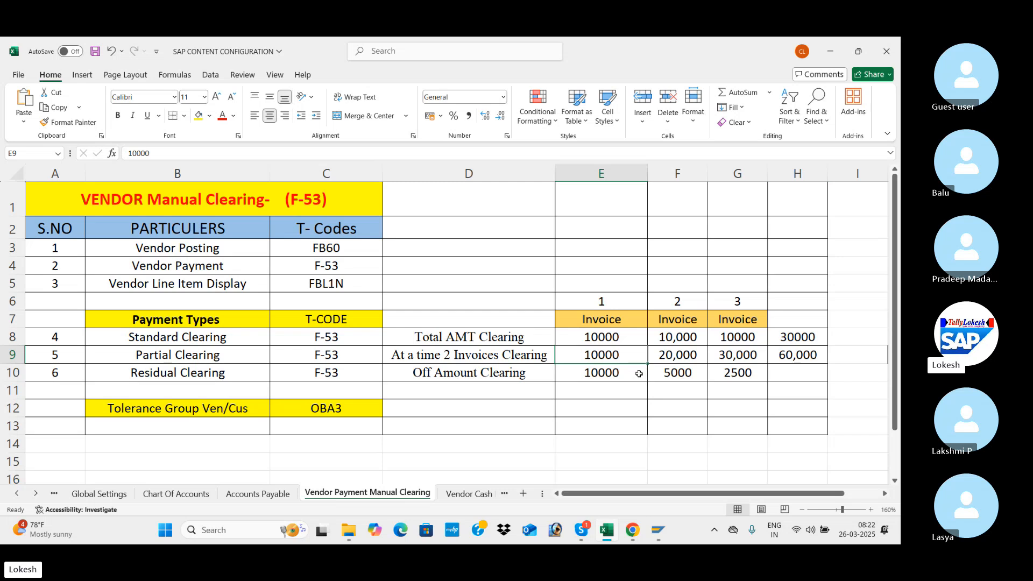
In the Residual Clearing row, clear the second invoice amount and re-enter it as 5000, then set the third invoice to 2000.
{"action": "left_click", "coordinate": [628, 374]}
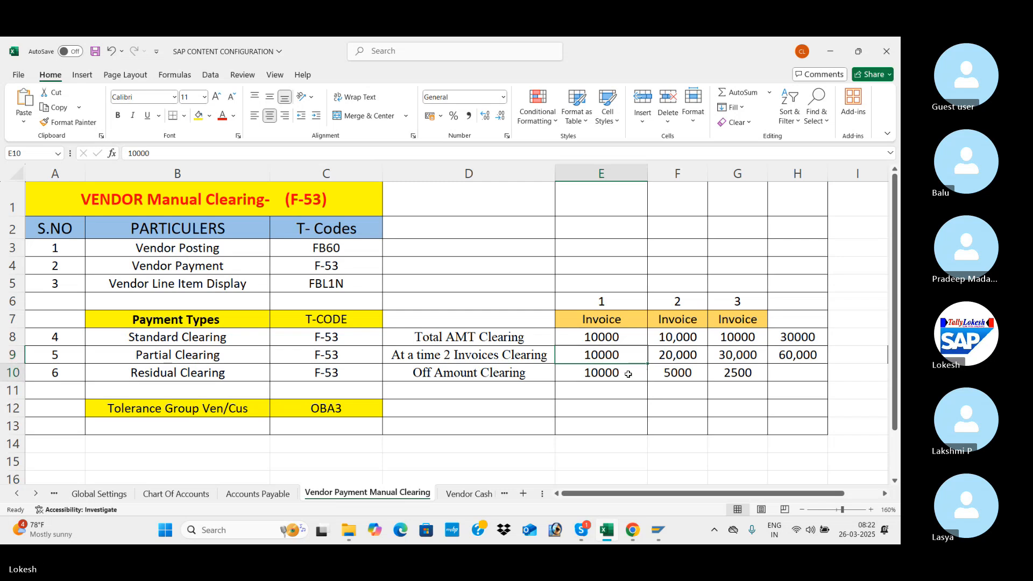
{"action": "left_click", "coordinate": [674, 373]}
{"action": "key", "text": "Delete"}
{"action": "key", "text": "Right"}
{"action": "key", "text": "Delete"}
{"action": "key", "text": "Down"}
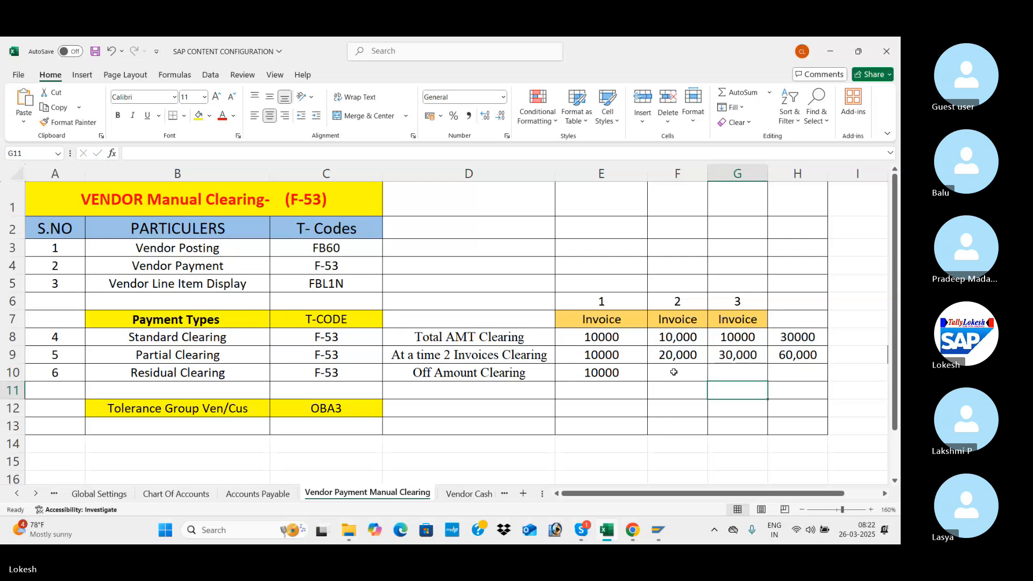
{"action": "left_click", "coordinate": [617, 372]}
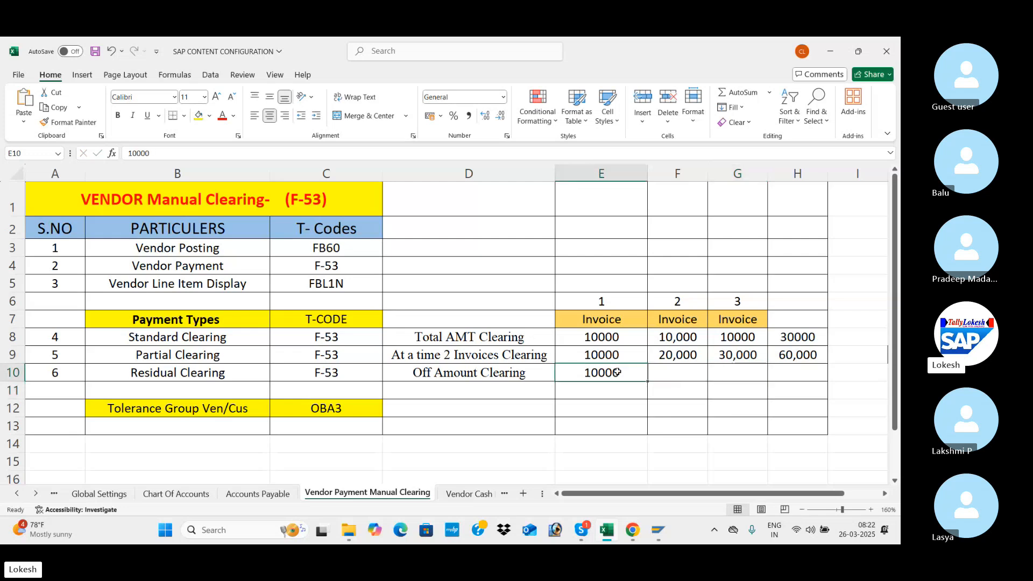
{"action": "left_click", "coordinate": [663, 373]}
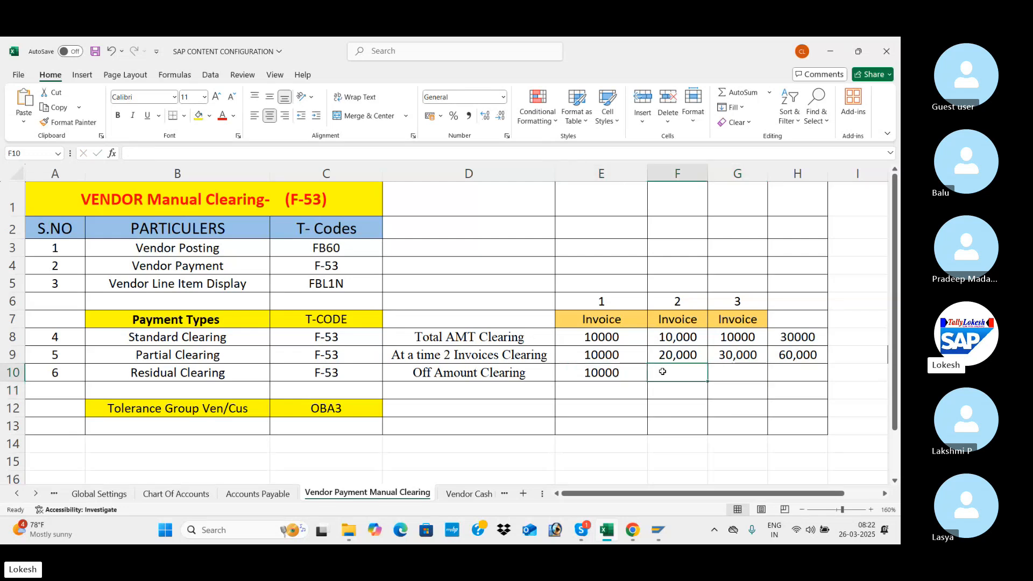
{"action": "type", "text": "5000"}
{"action": "key", "text": "Right"}
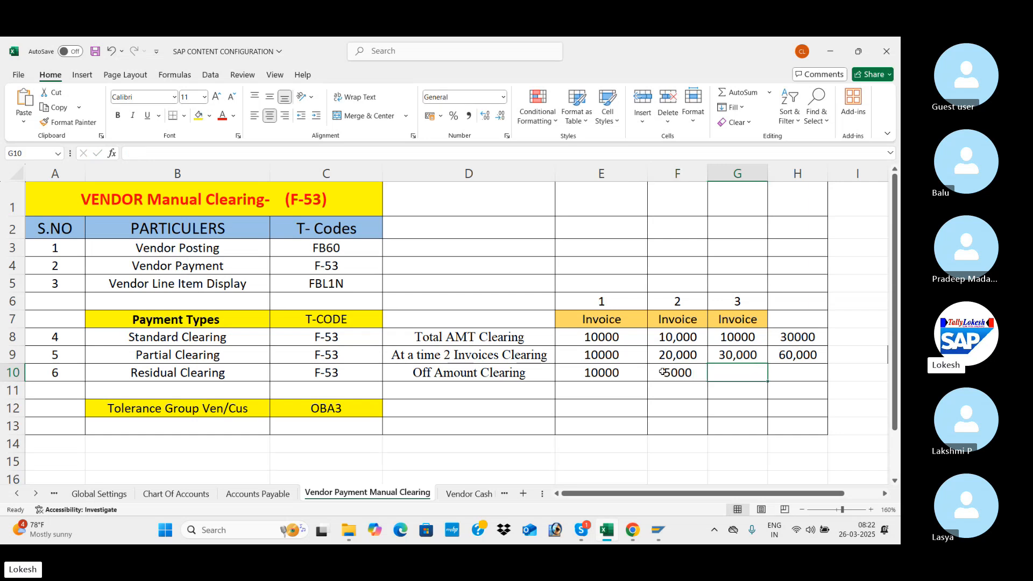
{"action": "type", "text": "2000"}
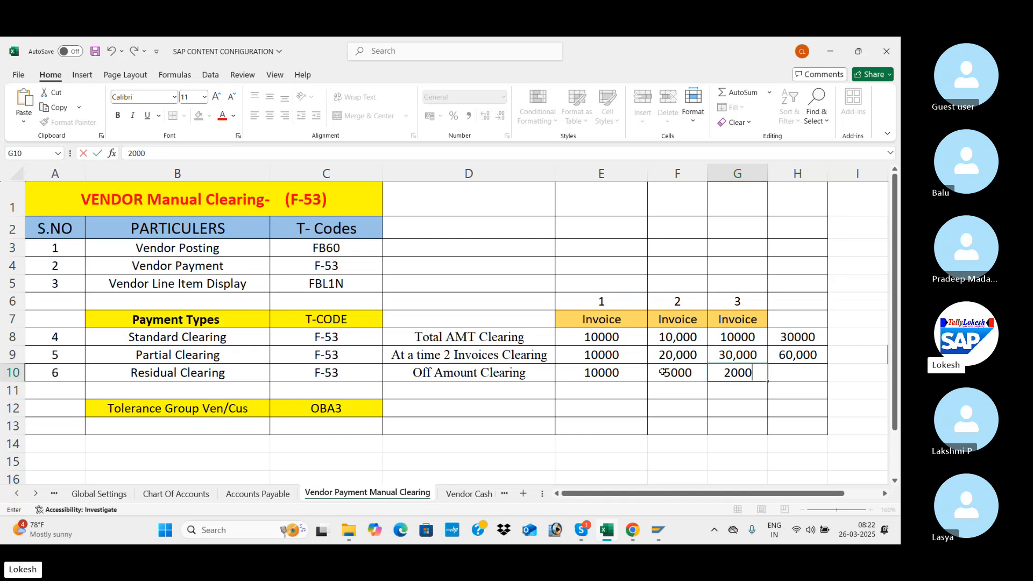
{"action": "key", "text": "Tab"}
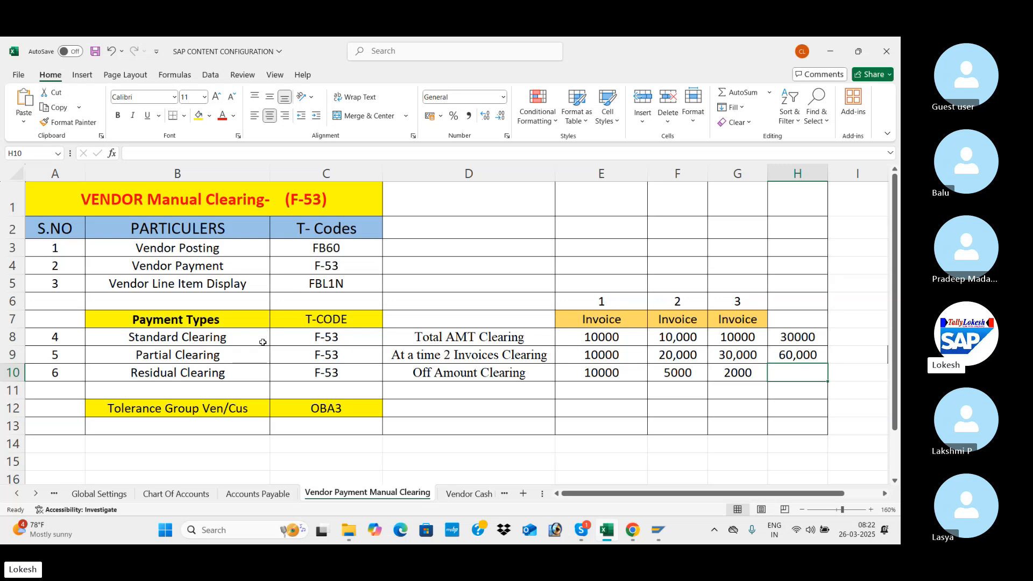
Review the three payment types, the tolerance group T-code OBA3, and the T-codes for vendor posting and vendor payment.
{"action": "left_click_drag", "start_coordinate": [258, 339], "coordinate": [577, 374]}
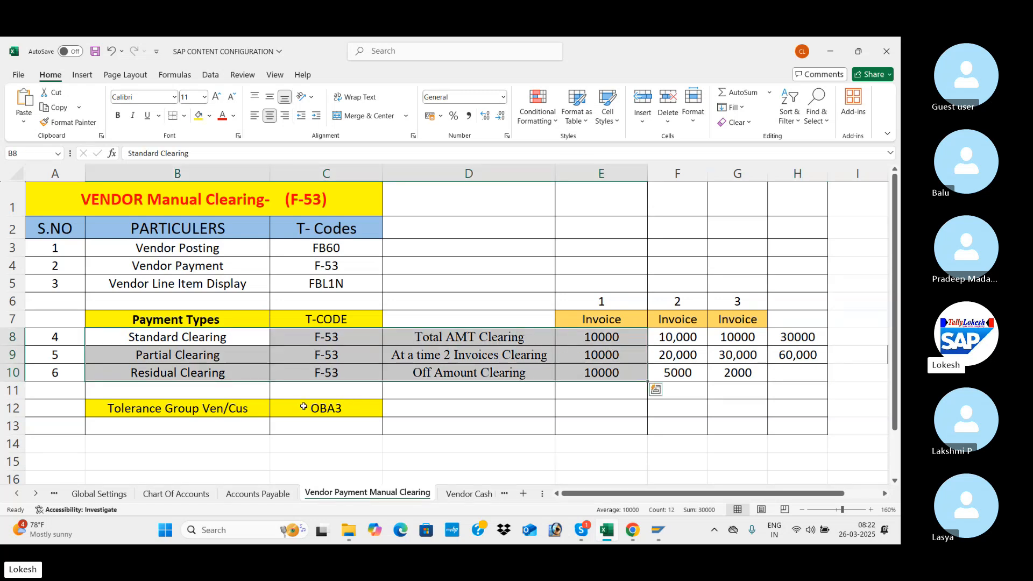
{"action": "left_click", "coordinate": [355, 406]}
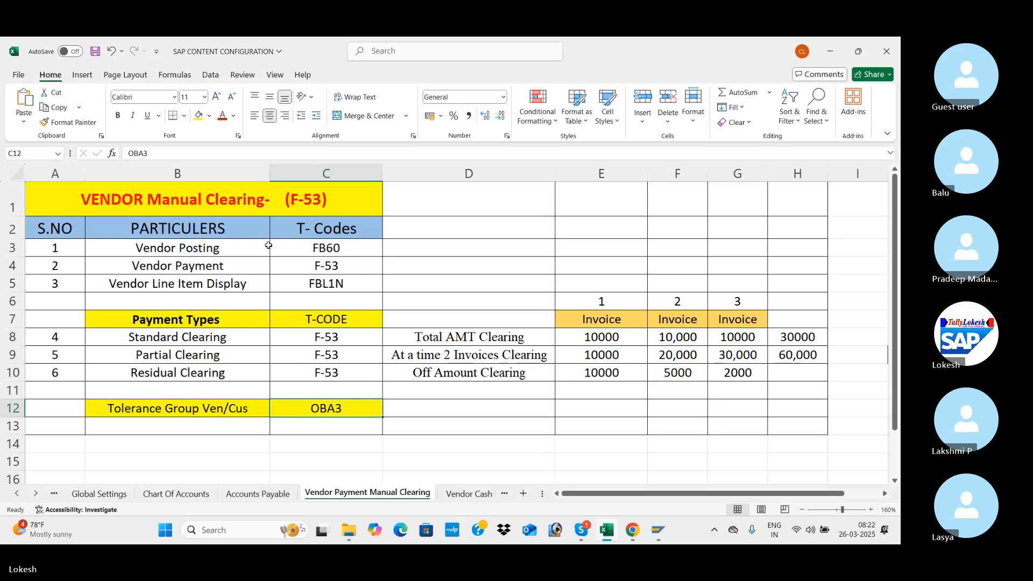
{"action": "left_click", "coordinate": [339, 248]}
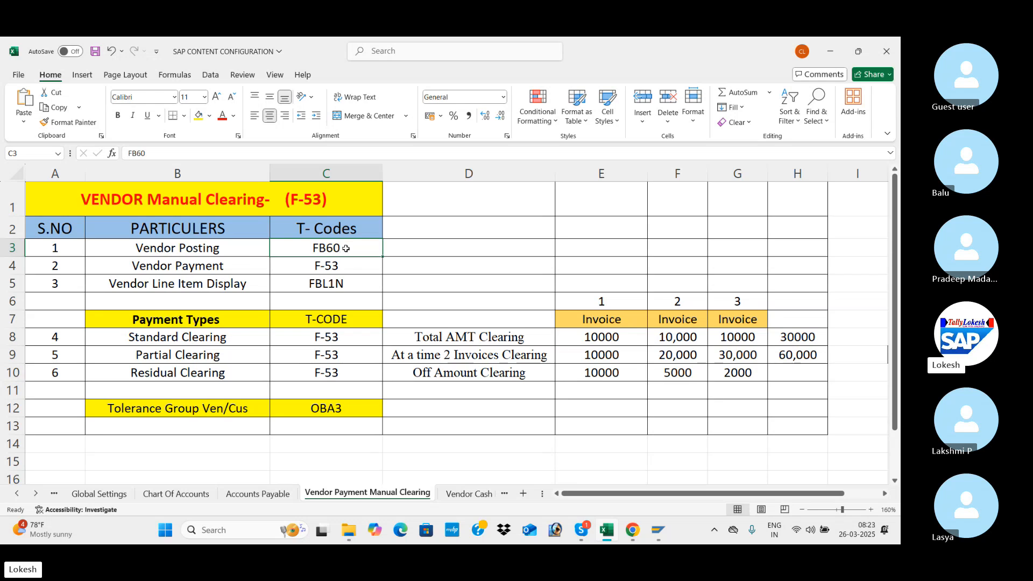
{"action": "left_click", "coordinate": [355, 268]}
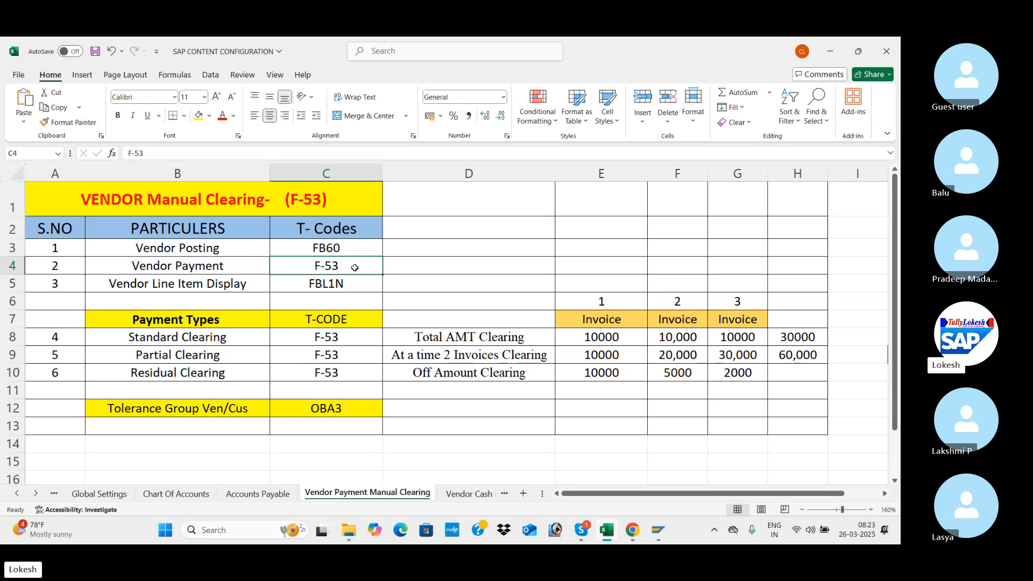
Switch to the SAP session, leave Vendor Balance Display and open transaction FBL1N.
{"action": "key", "text": "alt+Tab"}
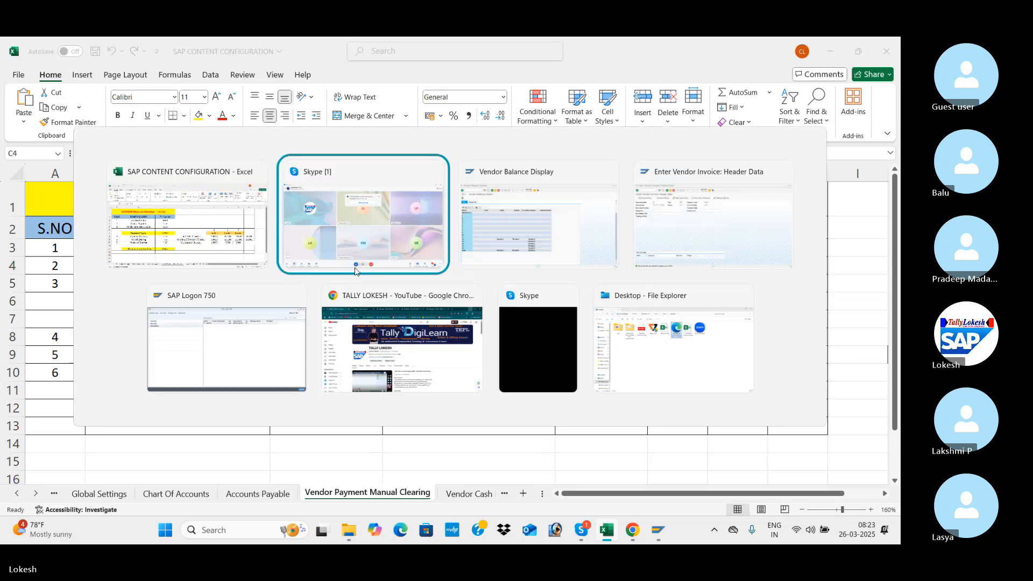
{"action": "key", "text": "alt+Tab"}
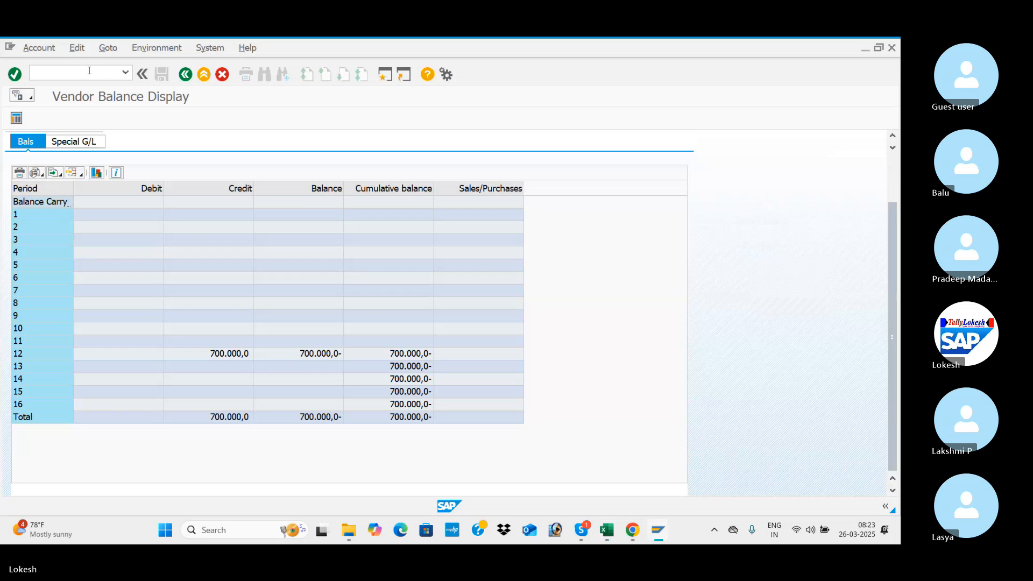
{"action": "type", "text": "/n"}
{"action": "key", "text": "Return"}
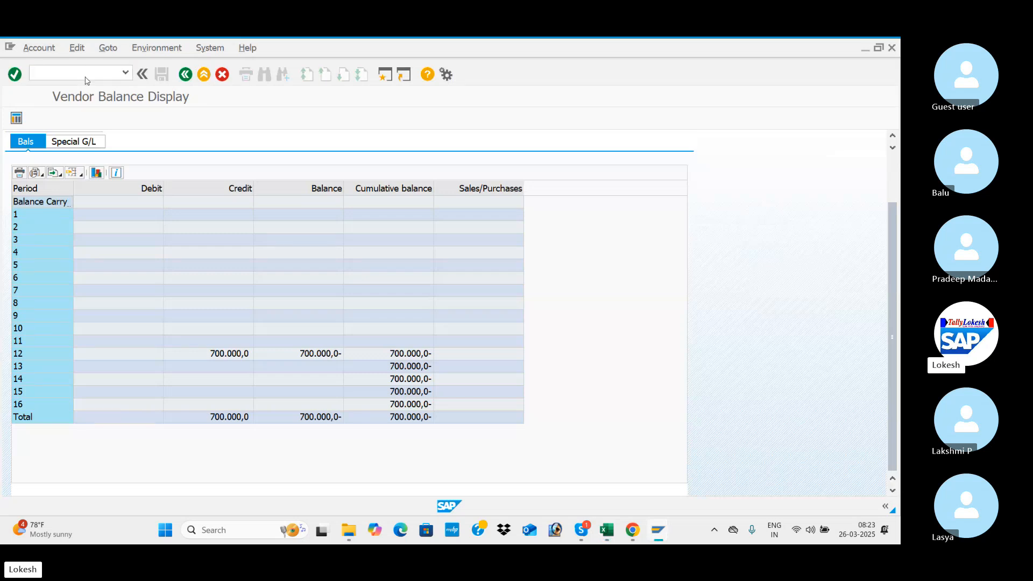
{"action": "type", "text": "FBL1N"}
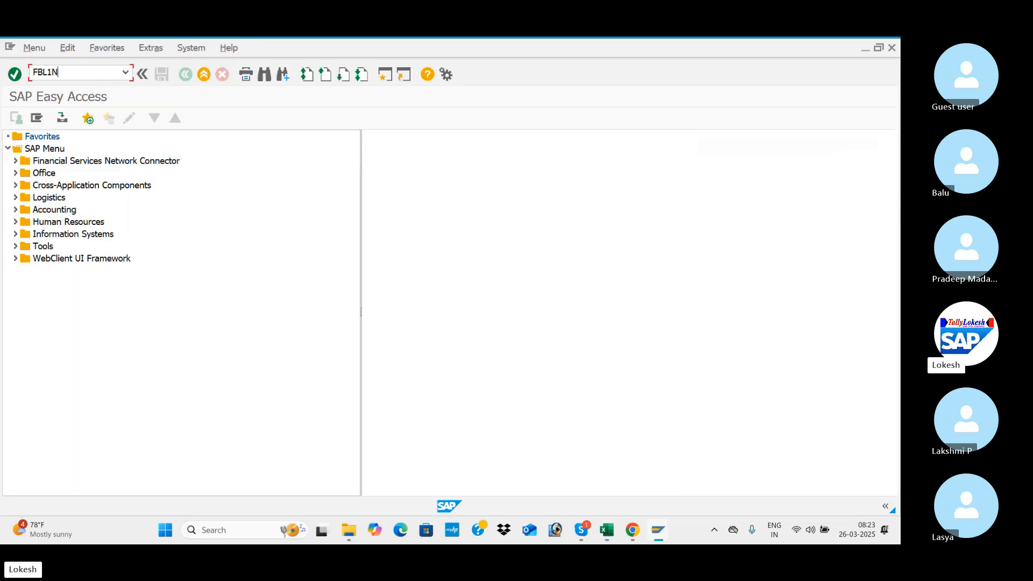
{"action": "key", "text": "Return"}
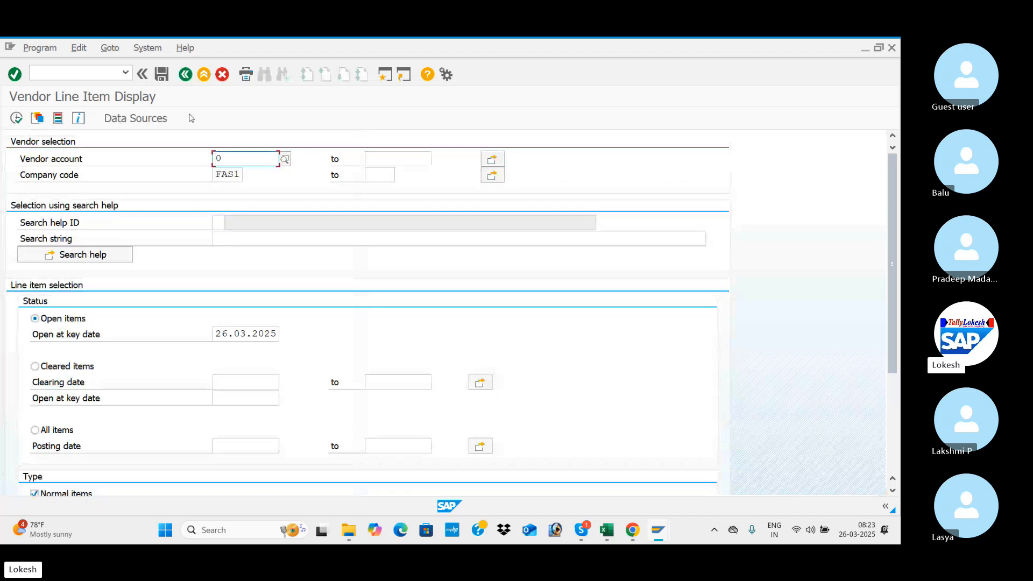
Look up the vendor VARA IT SOLUTIONS in company code FAS1 and display its open line items.
{"action": "left_click", "coordinate": [285, 159]}
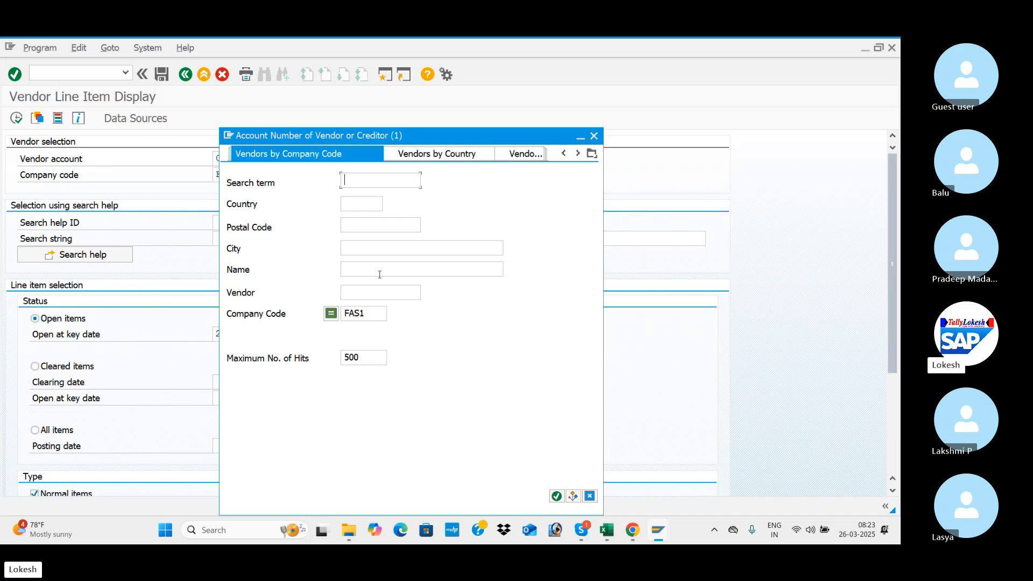
{"action": "key", "text": "Return"}
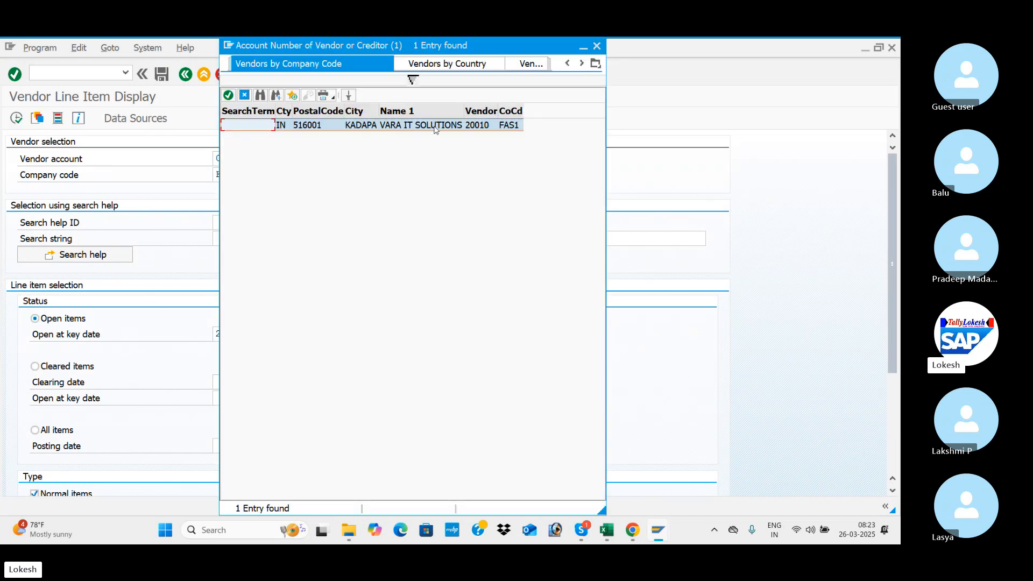
{"action": "double_click", "coordinate": [435, 128]}
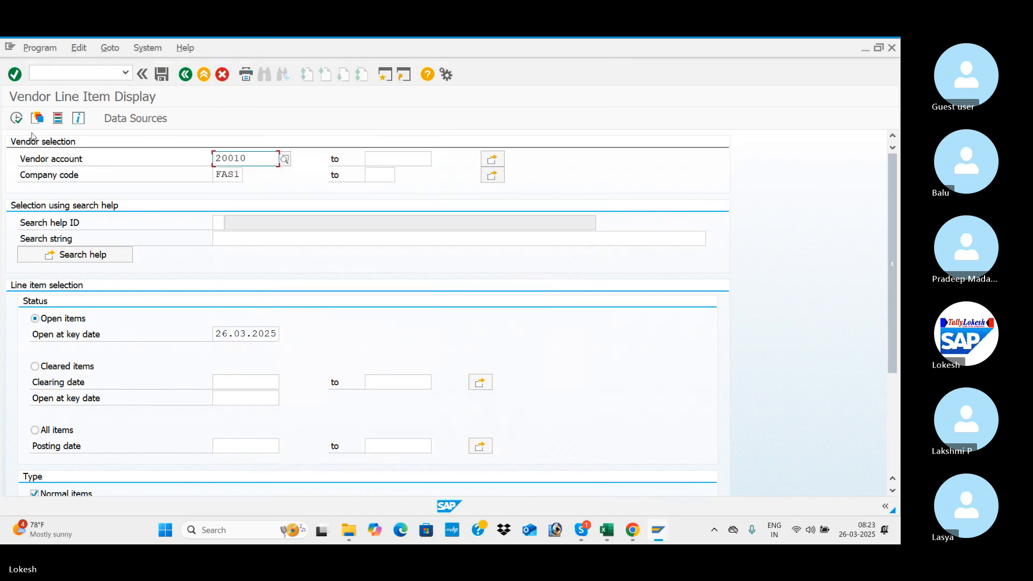
{"action": "left_click", "coordinate": [16, 118]}
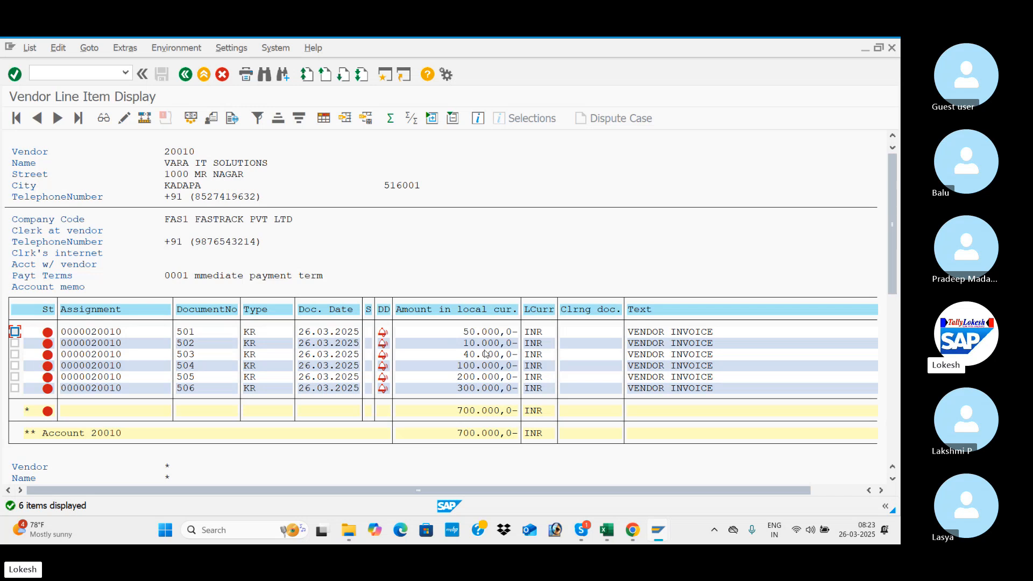
Try to open a new SAP GUI window, show the detailed error description and switch to the Excel workbook.
{"action": "left_click", "coordinate": [385, 76]}
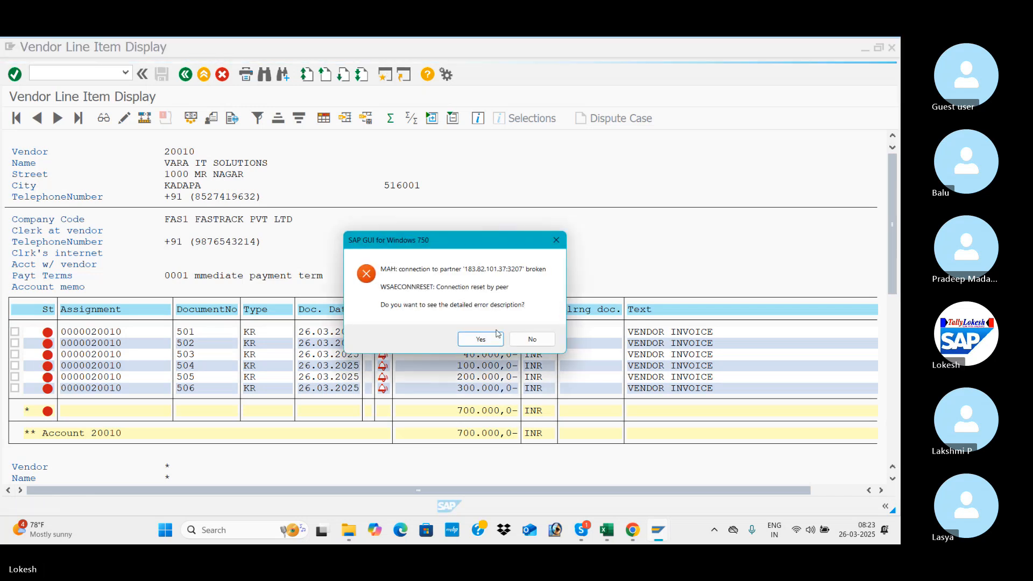
{"action": "left_click", "coordinate": [496, 338]}
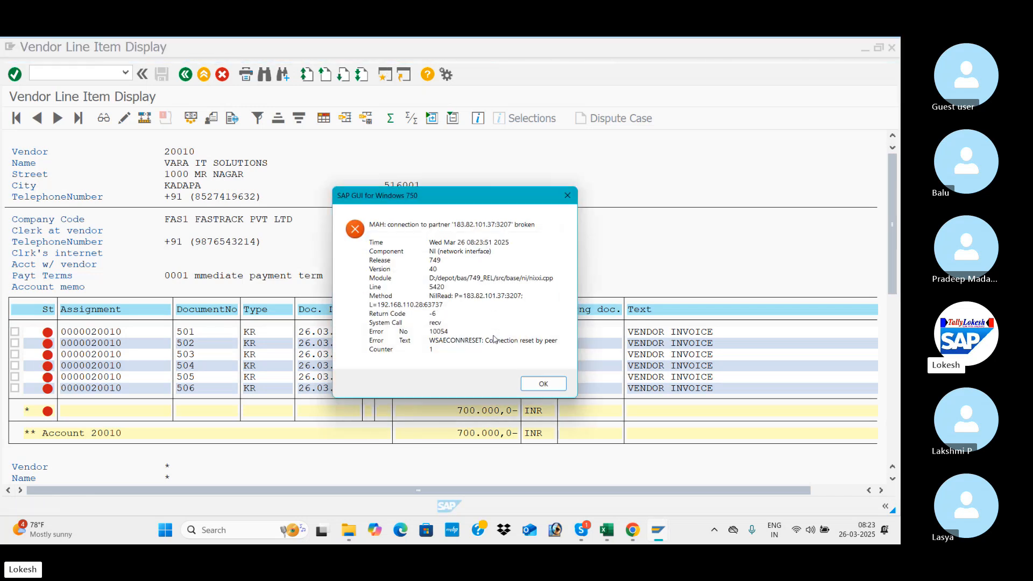
{"action": "left_click", "coordinate": [606, 530]}
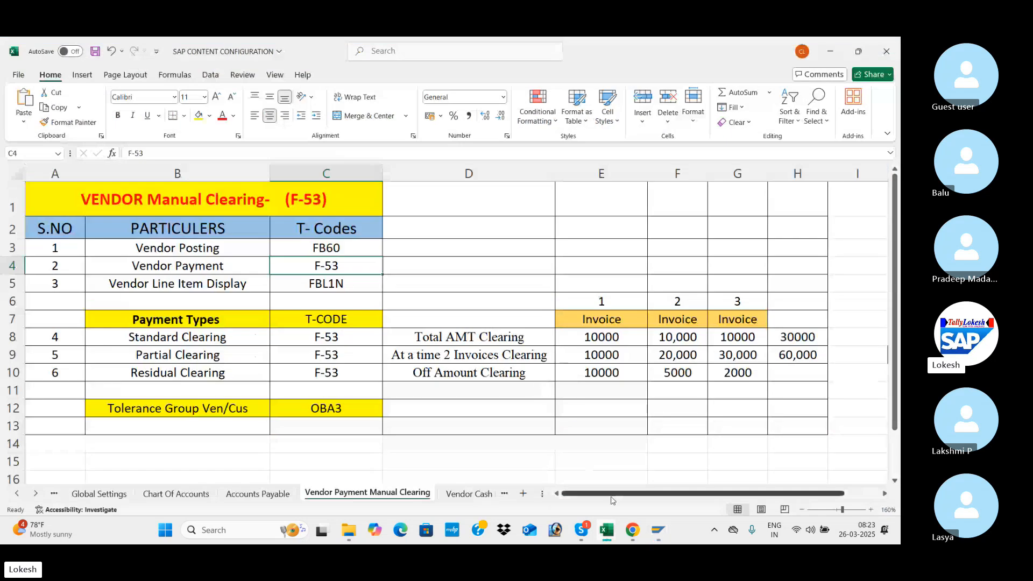
Switch to SAP Logon 750, open the existing connection and try to log on to client 800 with the user ID and account password.
{"action": "mouse_move", "coordinate": [658, 530]}
{"action": "left_click", "coordinate": [675, 473]}
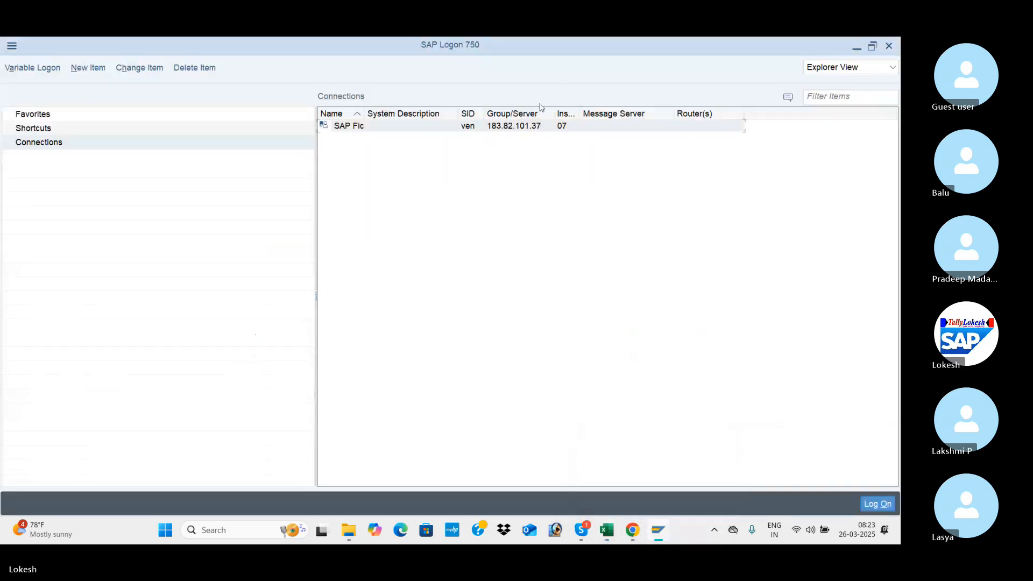
{"action": "double_click", "coordinate": [531, 127]}
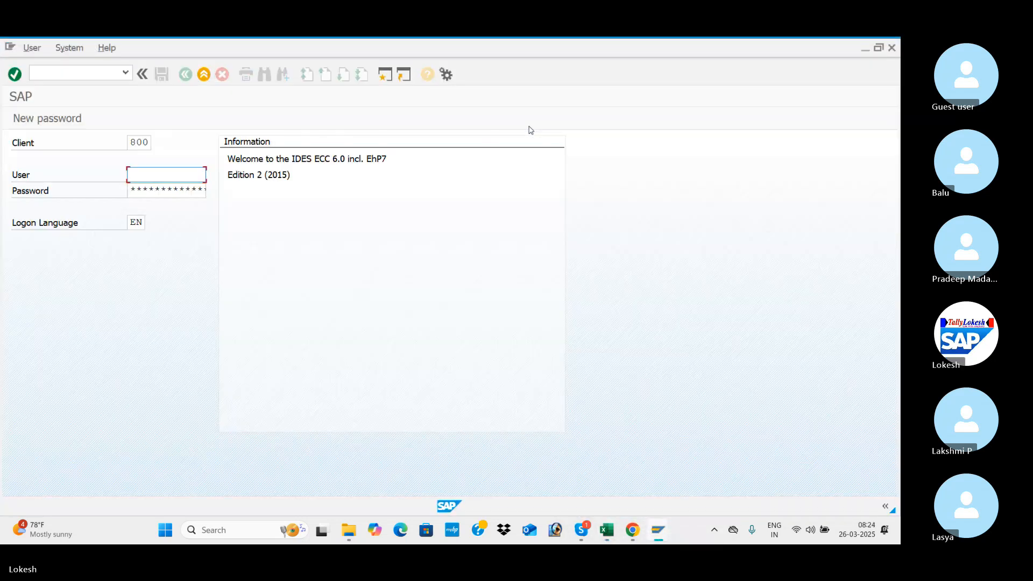
{"action": "type", "text": "FIUSER42"}
{"action": "key", "text": "Tab"}
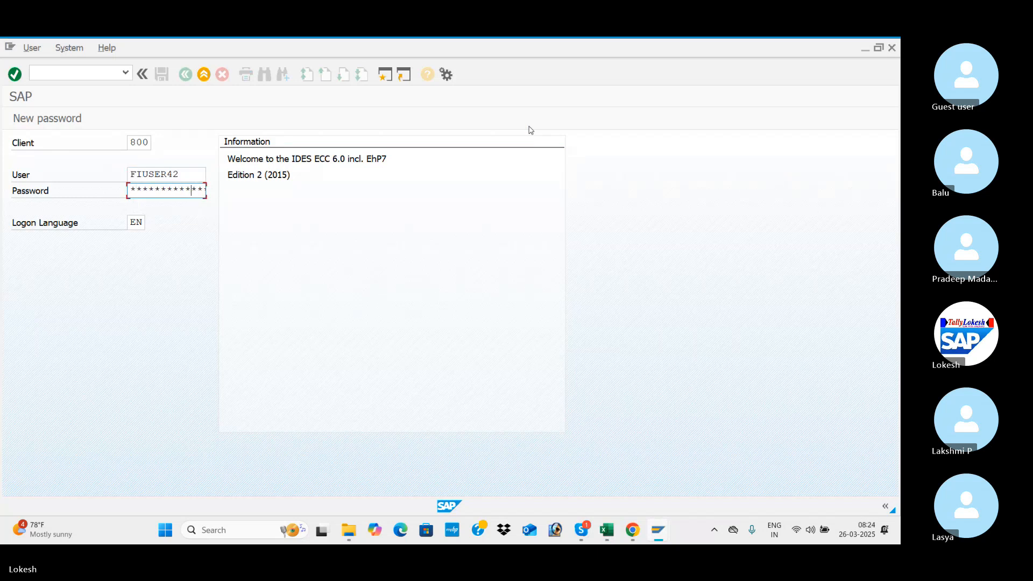
{"action": "key", "text": "Return"}
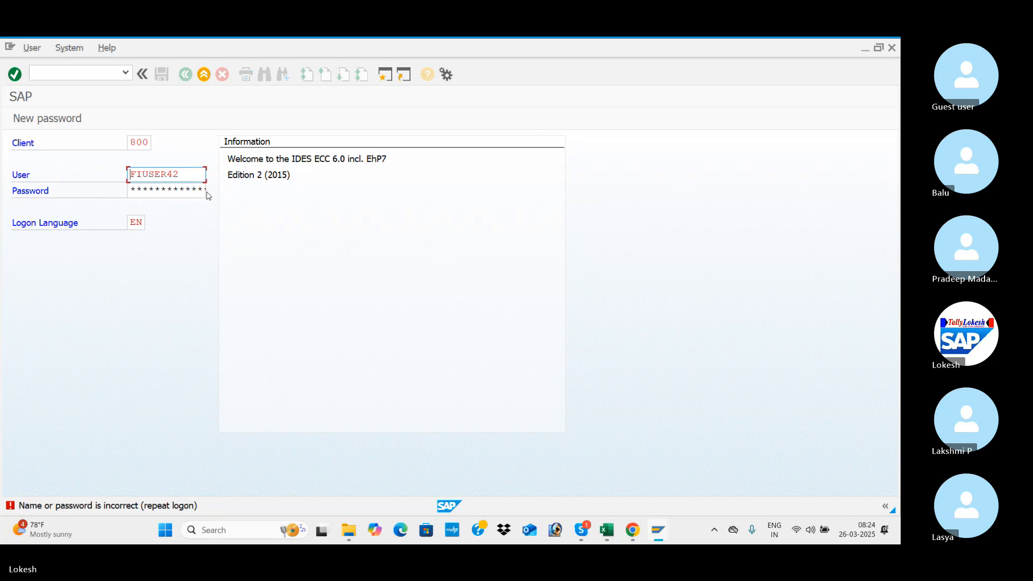
Re-enter the account password, log on, and choose to continue with this logon and end any other logons in the system.
{"action": "left_click", "coordinate": [176, 191]}
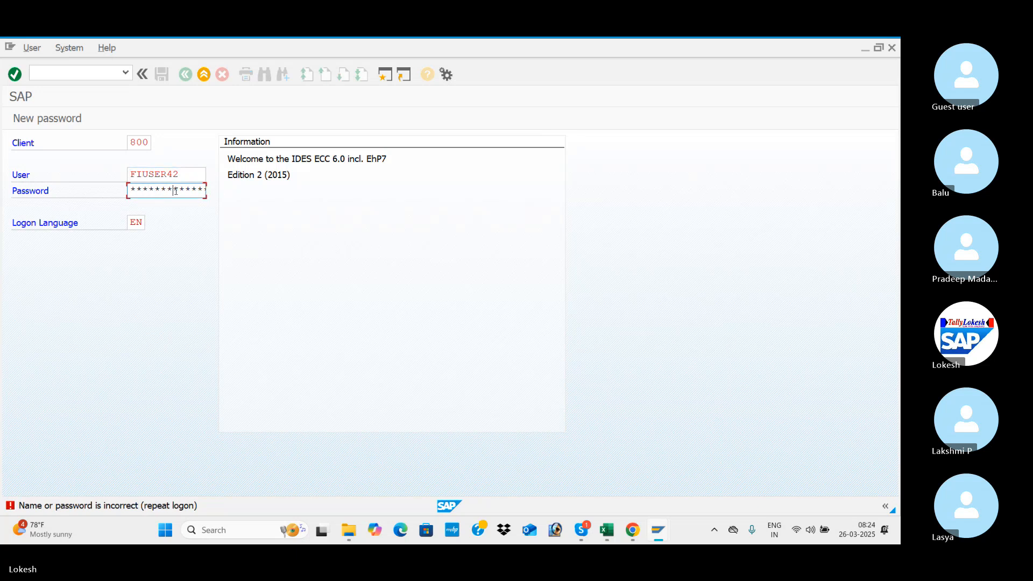
{"action": "key", "text": "Return"}
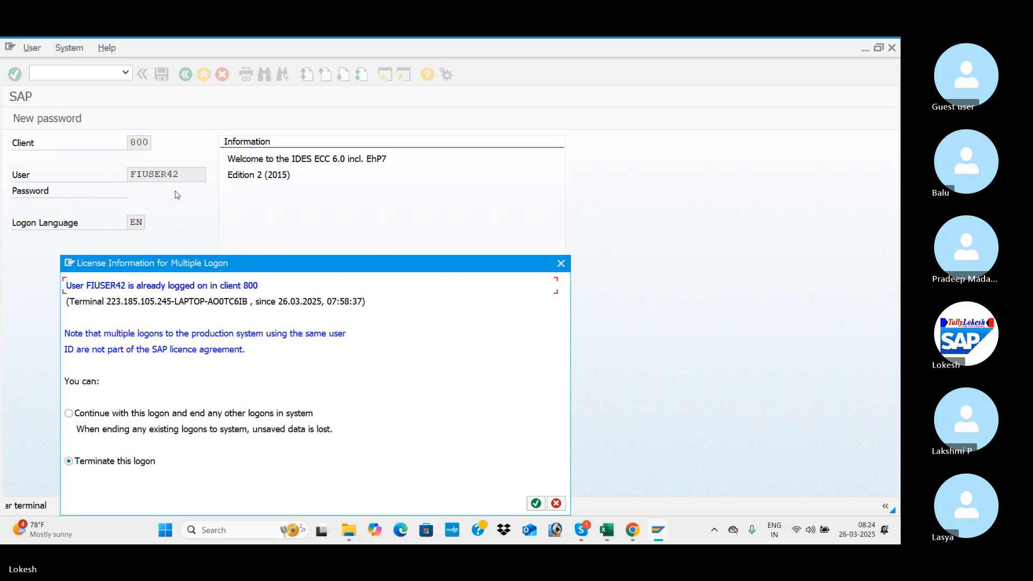
{"action": "left_click", "coordinate": [69, 412]}
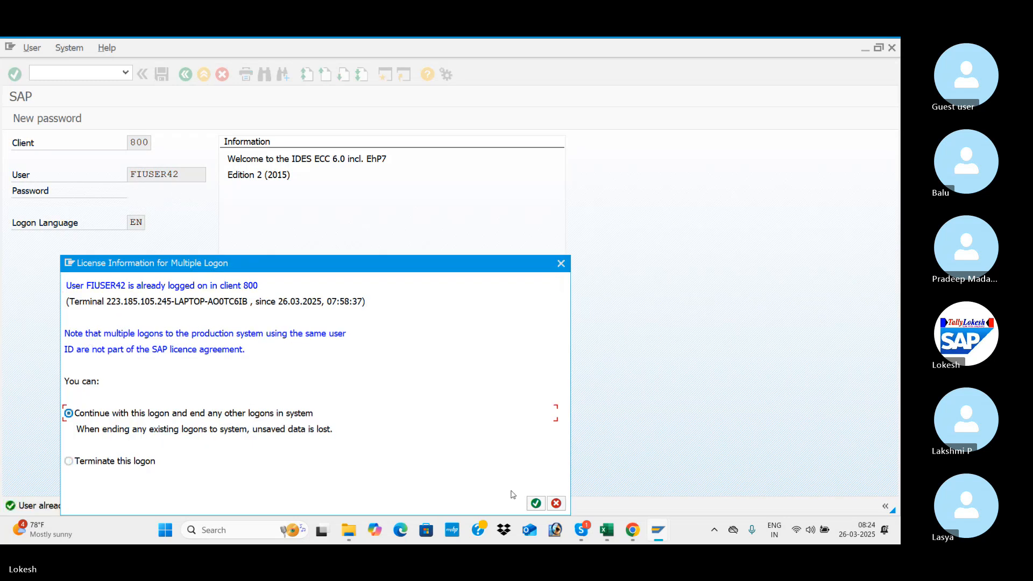
{"action": "left_click", "coordinate": [537, 504]}
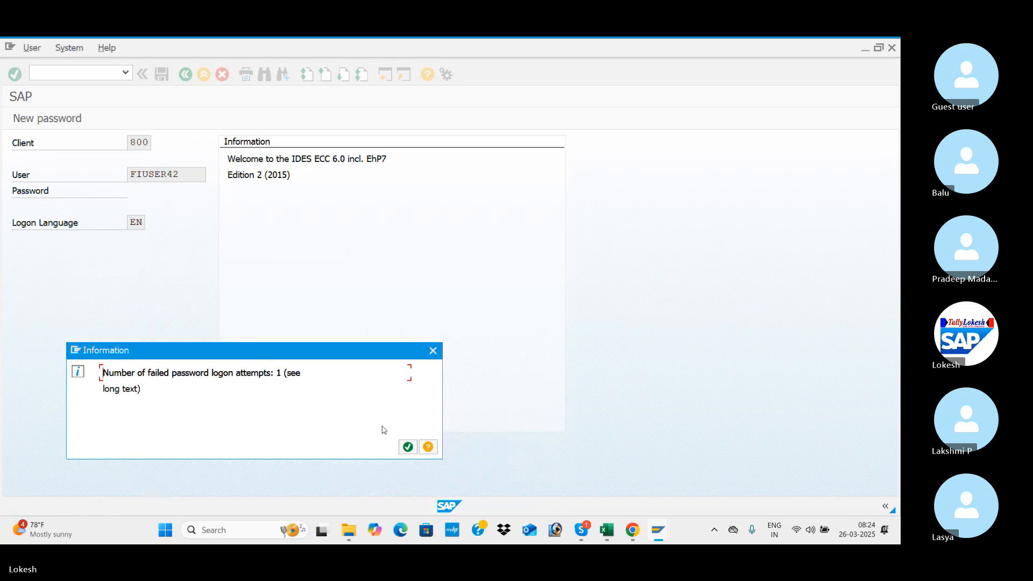
Acknowledge the failed password attempts notice and open Vendor Line Item Display with transaction FBL1N.
{"action": "left_click", "coordinate": [407, 447]}
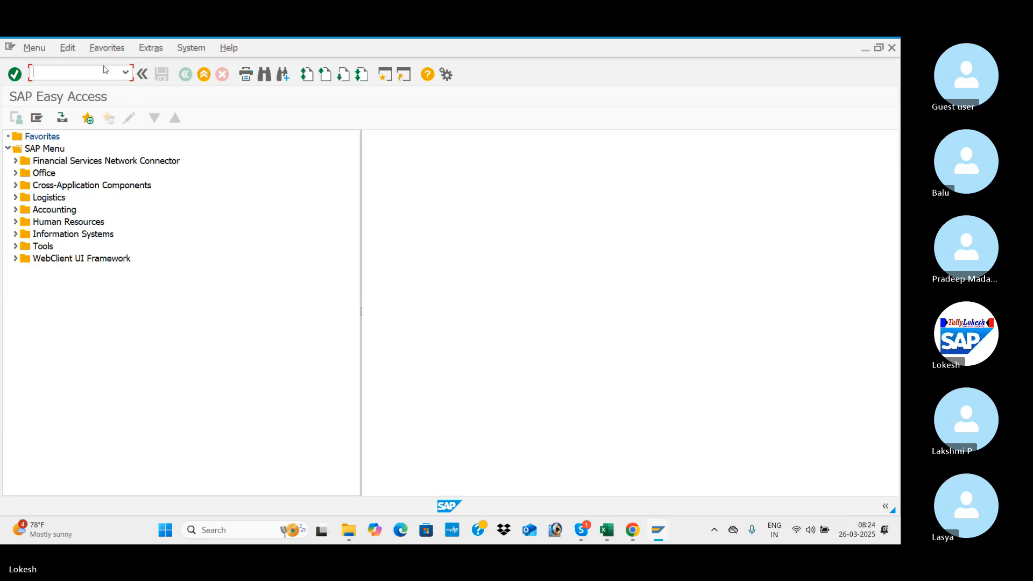
{"action": "type", "text": "FBL1N"}
{"action": "key", "text": "Return"}
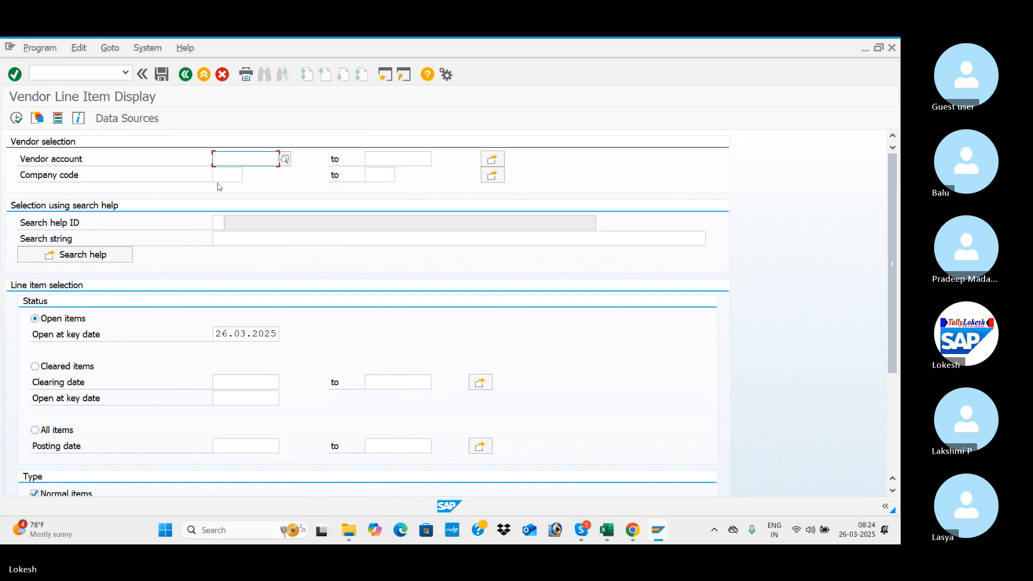
Display the open line items of the vendor VARA IT SOLUTIONS in company code FAS1.
{"action": "left_click", "coordinate": [221, 176]}
{"action": "type", "text": "F"}
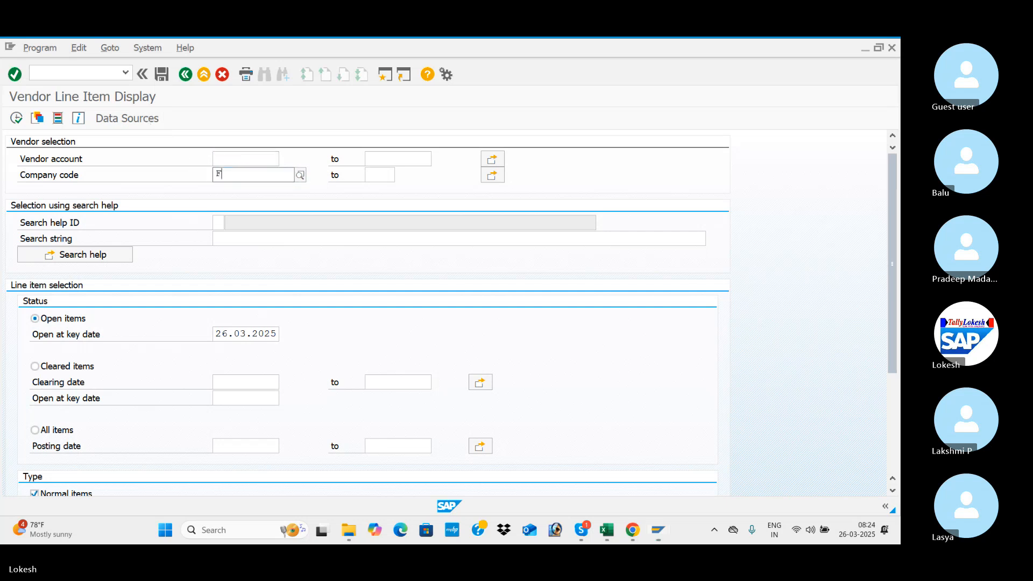
{"action": "type", "text": "AS1"}
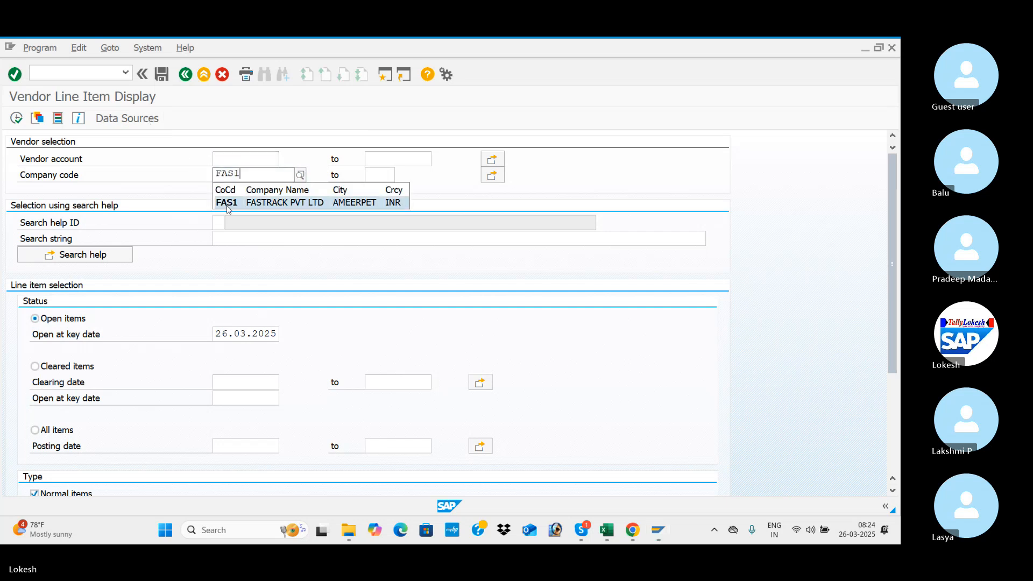
{"action": "left_click", "coordinate": [227, 206]}
{"action": "left_click", "coordinate": [260, 158]}
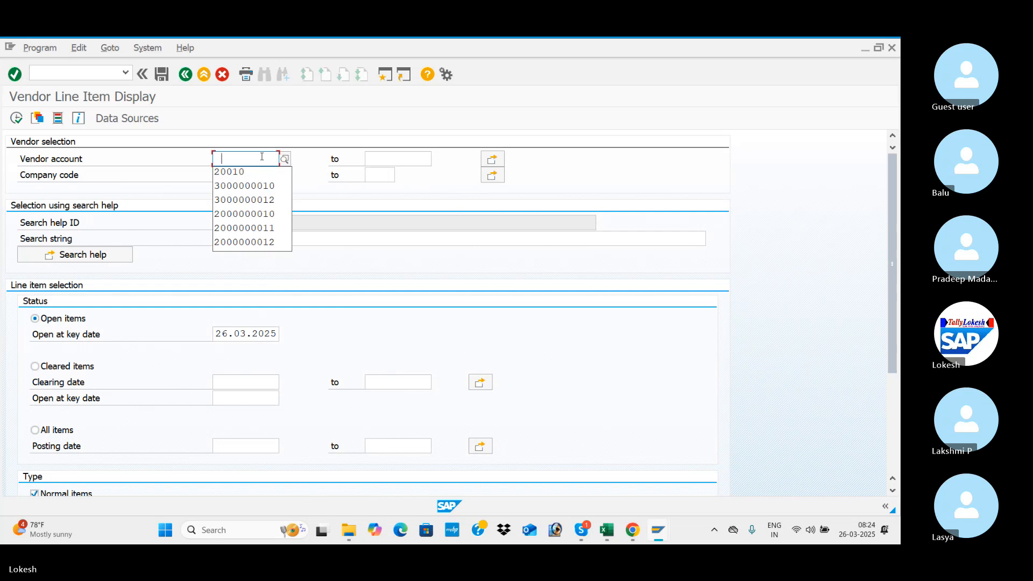
{"action": "left_click", "coordinate": [250, 178]}
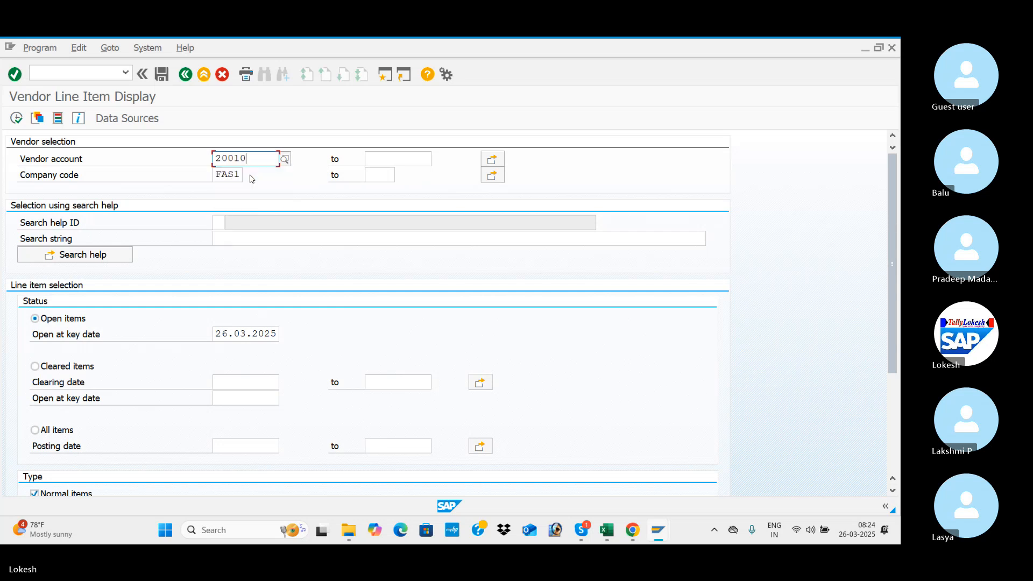
{"action": "left_click", "coordinate": [19, 124]}
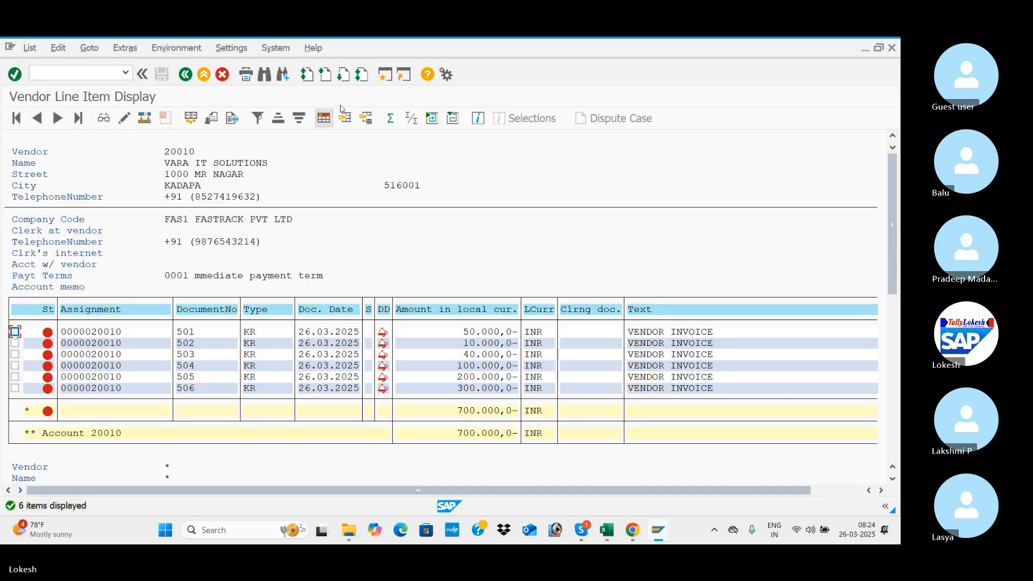
Open transaction F-53 in a new SAP session and set the payment's document date to 26.03.2025.
{"action": "left_click", "coordinate": [385, 74]}
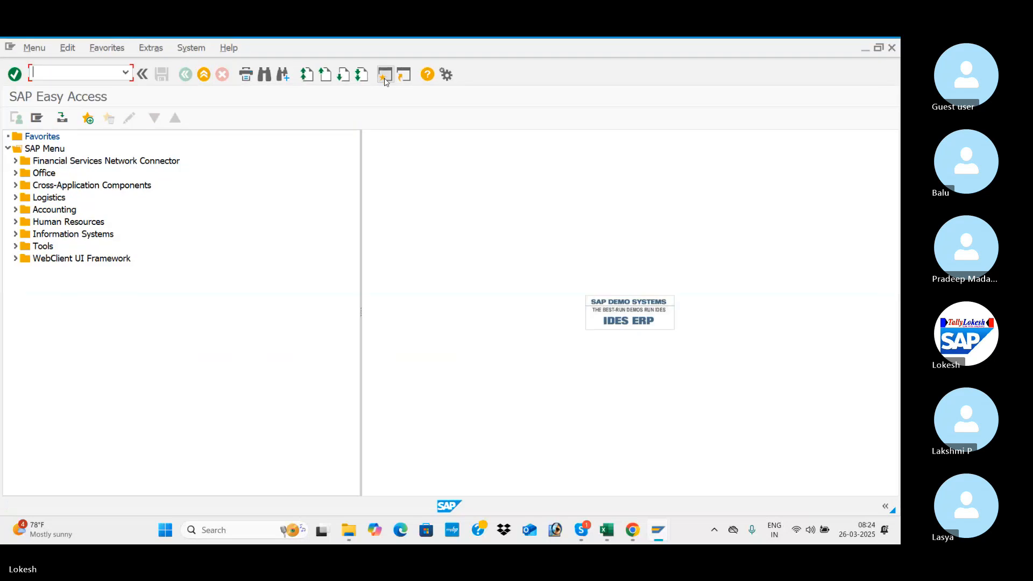
{"action": "type", "text": "F-53"}
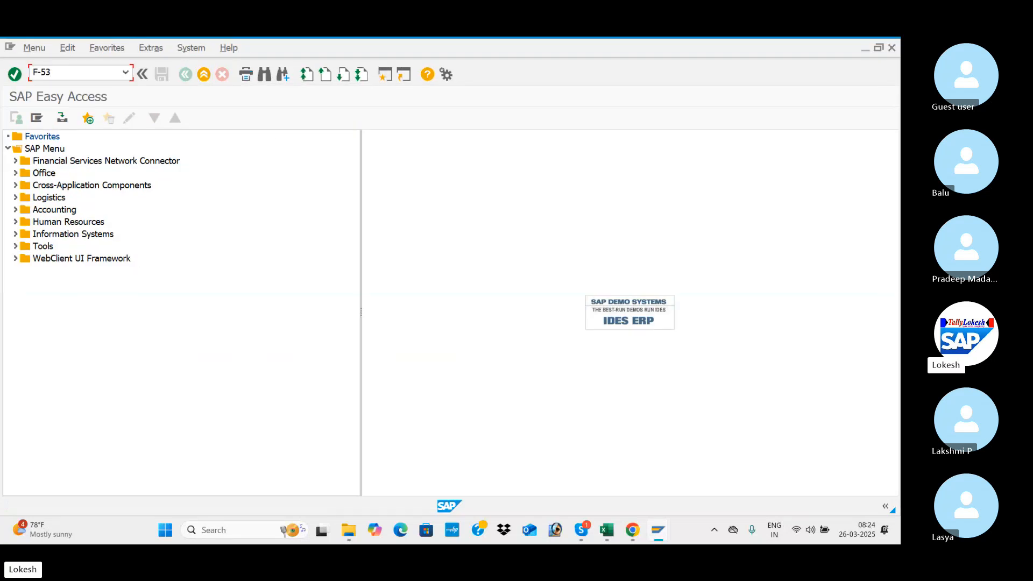
{"action": "key", "text": "Return"}
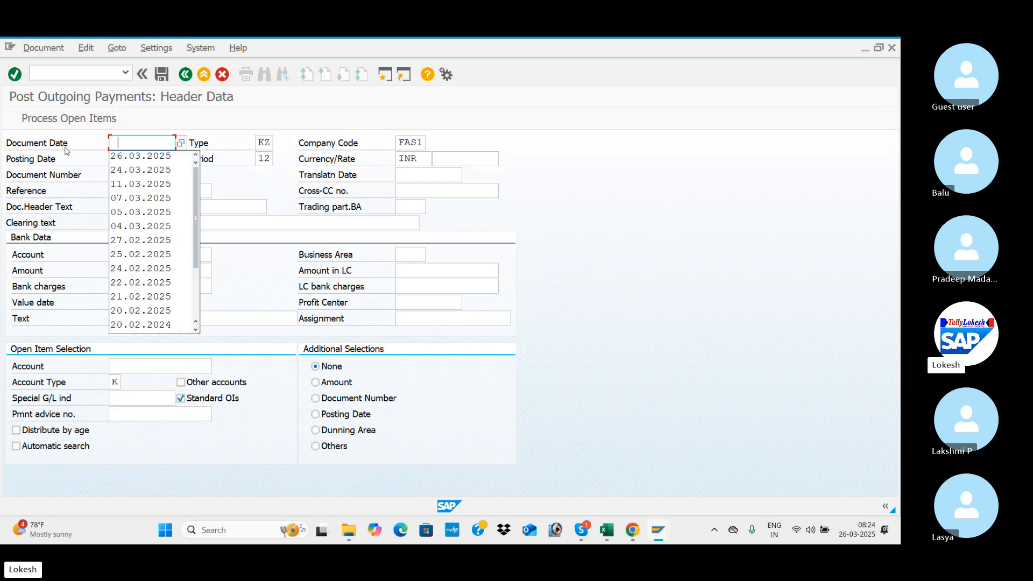
{"action": "key", "text": "Down"}
{"action": "key", "text": "Tab"}
{"action": "key", "text": "Tab"}
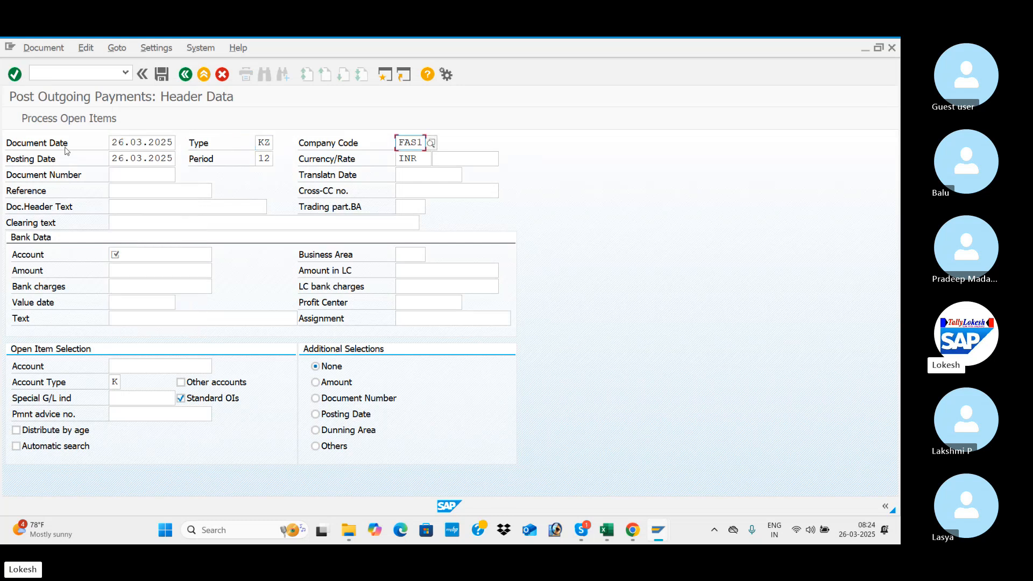
{"action": "left_click", "coordinate": [265, 144]}
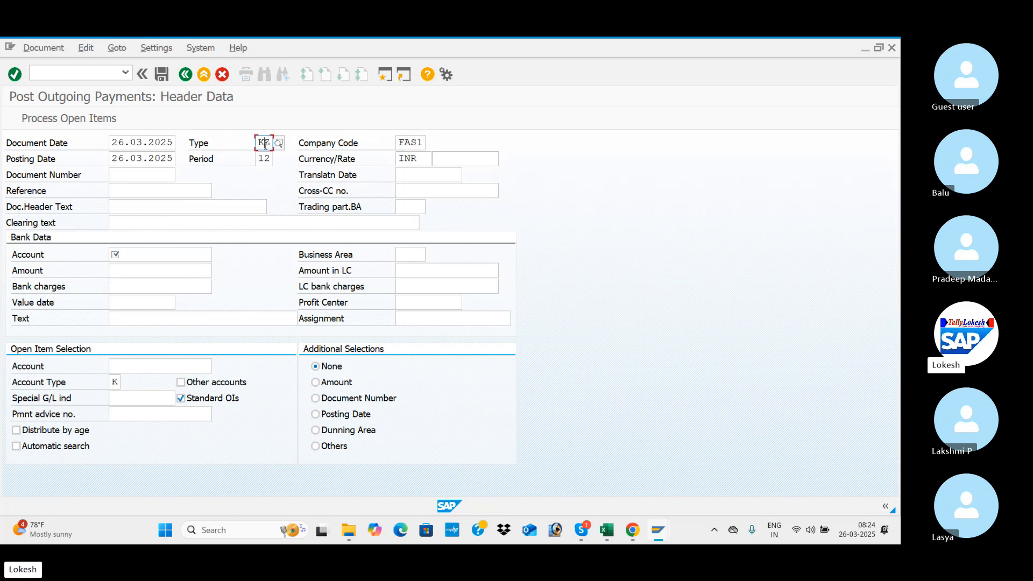
{"action": "key", "text": "Tab"}
{"action": "key", "text": "Tab"}
{"action": "key", "text": "Tab"}
{"action": "key", "text": "Tab"}
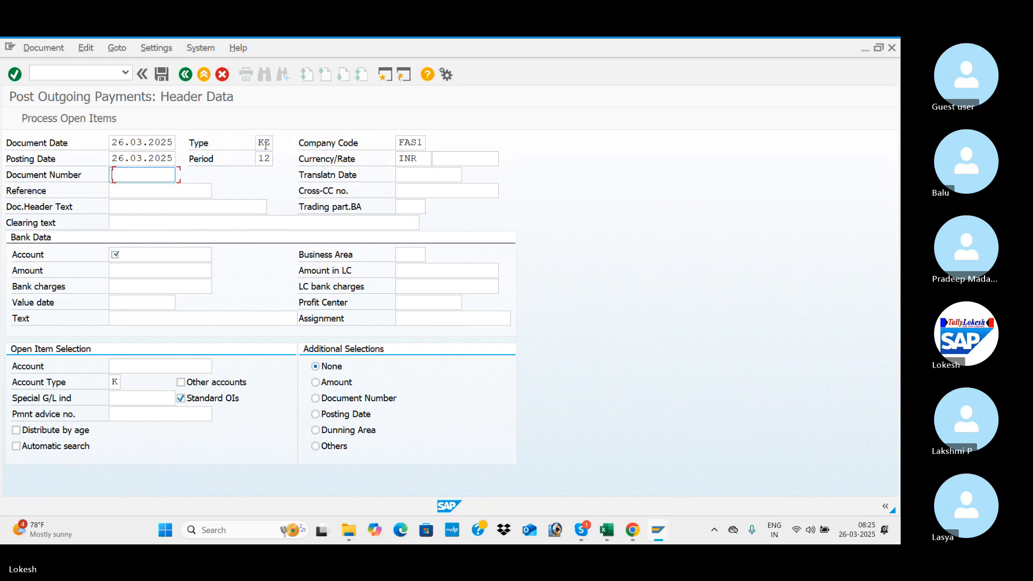
Set the outgoing payment's reference to VEN -03 and its document header text to VENDOR INVOICE.
{"action": "key", "text": "Tab"}
{"action": "key", "text": "Tab"}
{"action": "key", "text": "Down"}
{"action": "key", "text": "Down"}
{"action": "key", "text": "Tab"}
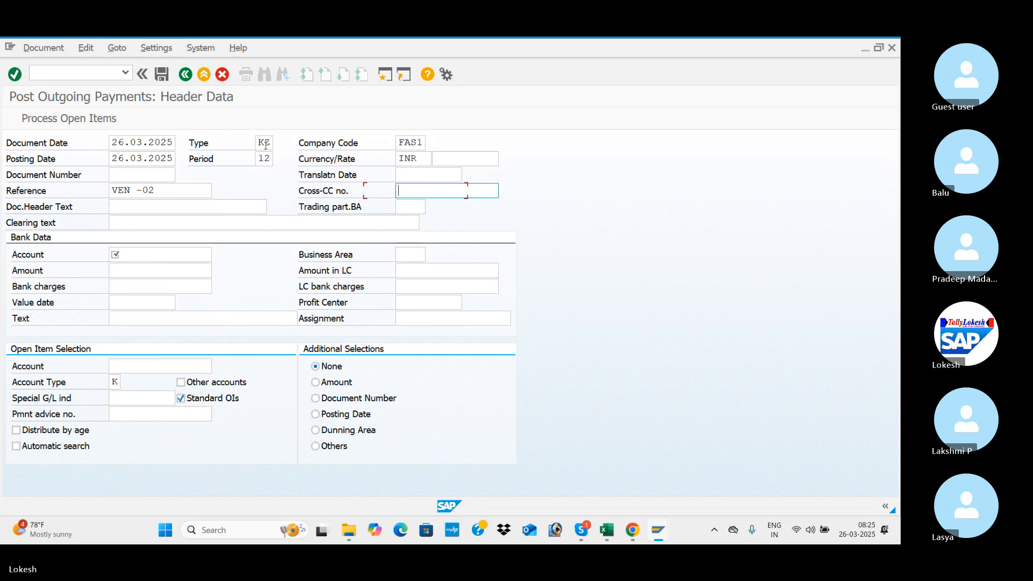
{"action": "left_click", "coordinate": [182, 189]}
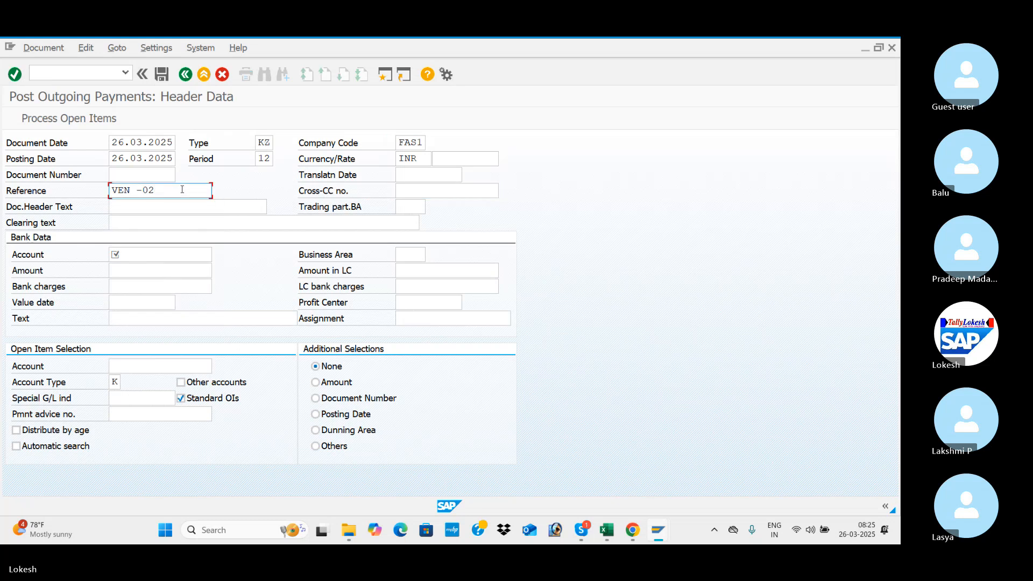
{"action": "key", "text": "BackSpace"}
{"action": "type", "text": "3"}
{"action": "key", "text": "Tab"}
{"action": "key", "text": "Down"}
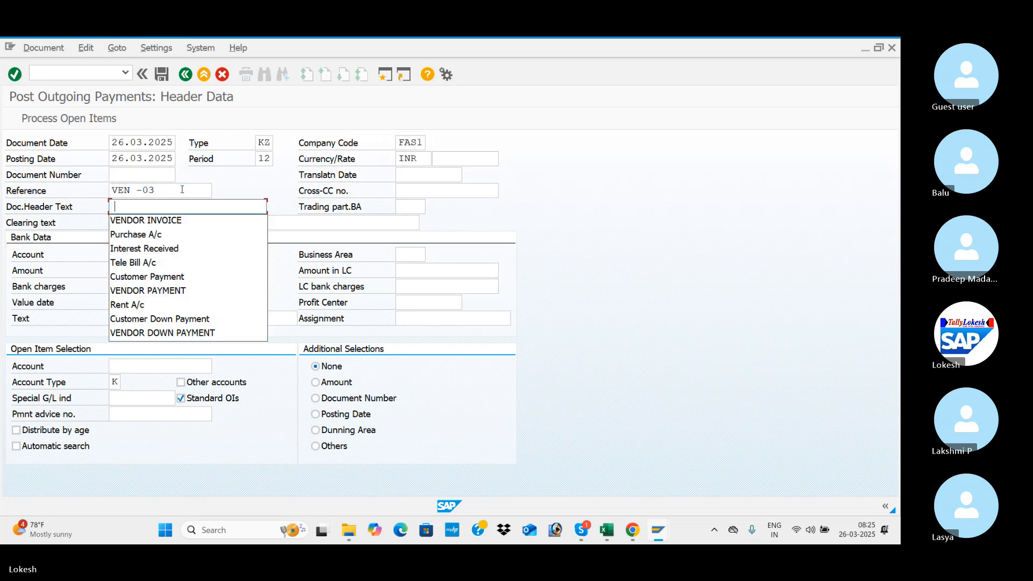
{"action": "key", "text": "Down"}
Look up the G/L accounts of company code FAS1 and choose SBI Bank as the bank account.
{"action": "key", "text": "Tab"}
{"action": "key", "text": "Tab"}
{"action": "key", "text": "Tab"}
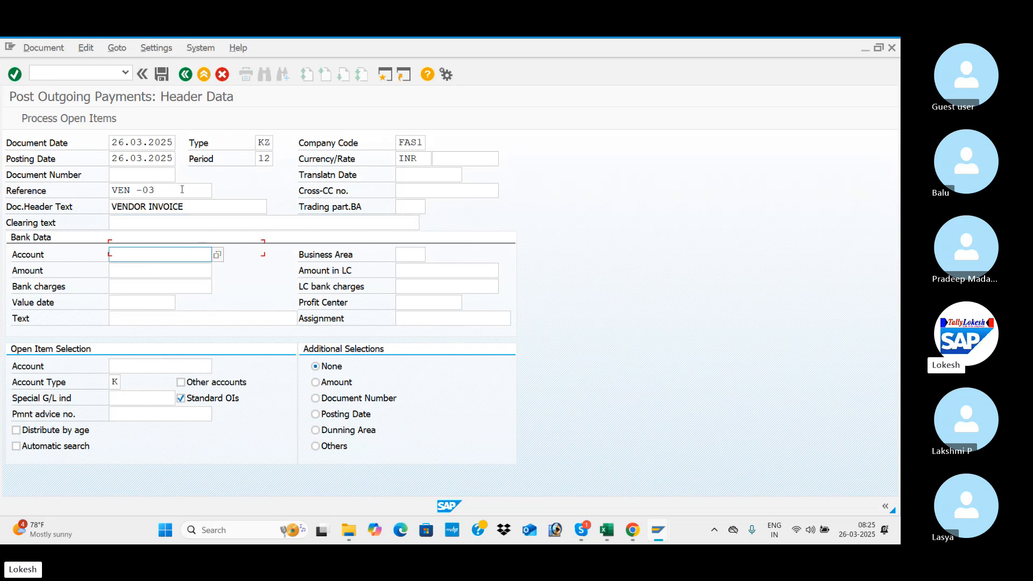
{"action": "left_click", "coordinate": [220, 254]}
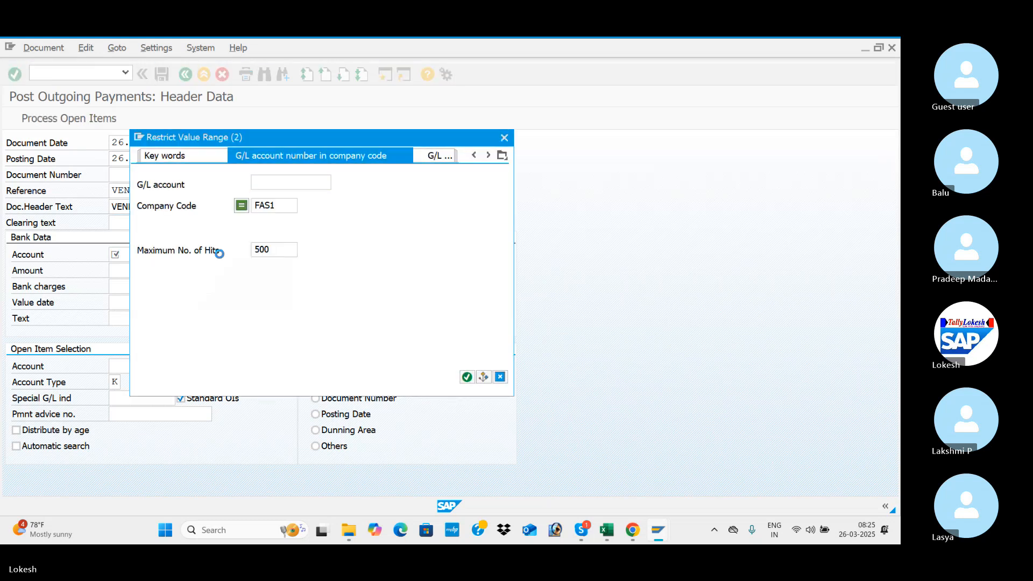
{"action": "key", "text": "Return"}
{"action": "key", "text": "Down"}
{"action": "key", "text": "Down"}
{"action": "key", "text": "Down"}
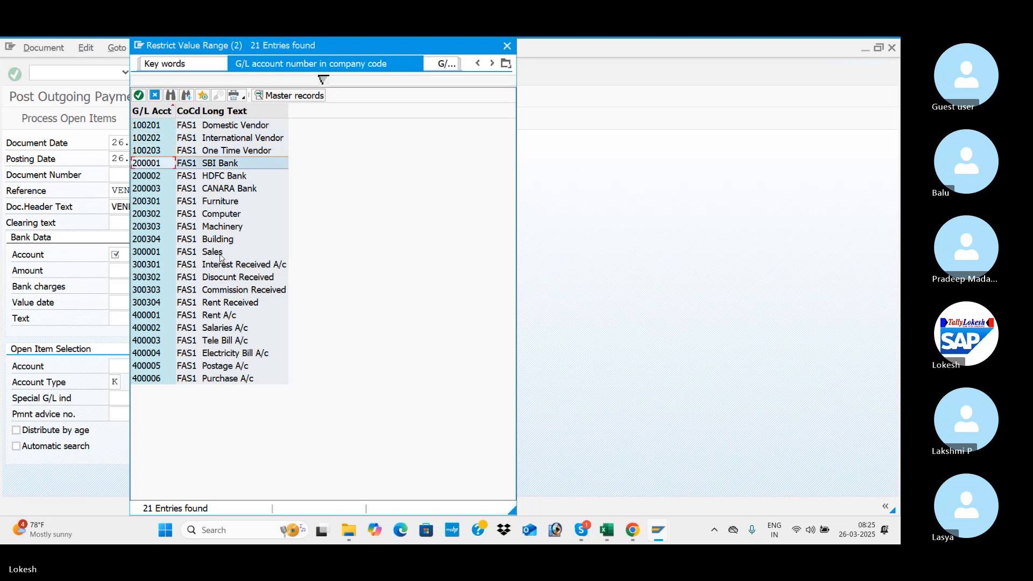
{"action": "key", "text": "Return"}
Set the payment amount in the bank data to 100000.
{"action": "key", "text": "Tab"}
{"action": "key", "text": "Tab"}
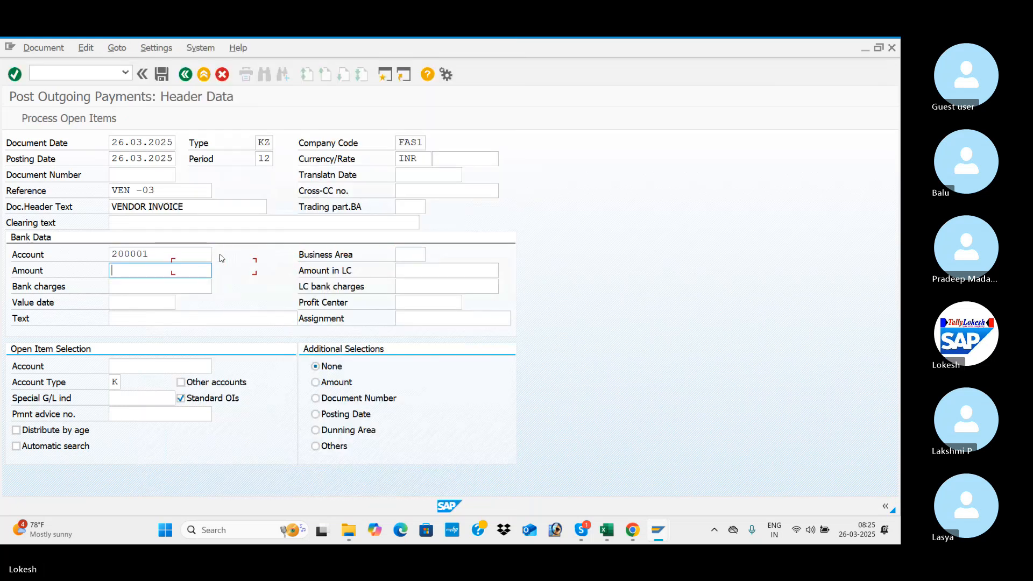
{"action": "type", "text": "1"}
{"action": "key", "text": "Down"}
{"action": "key", "text": "Down"}
{"action": "key", "text": "Down"}
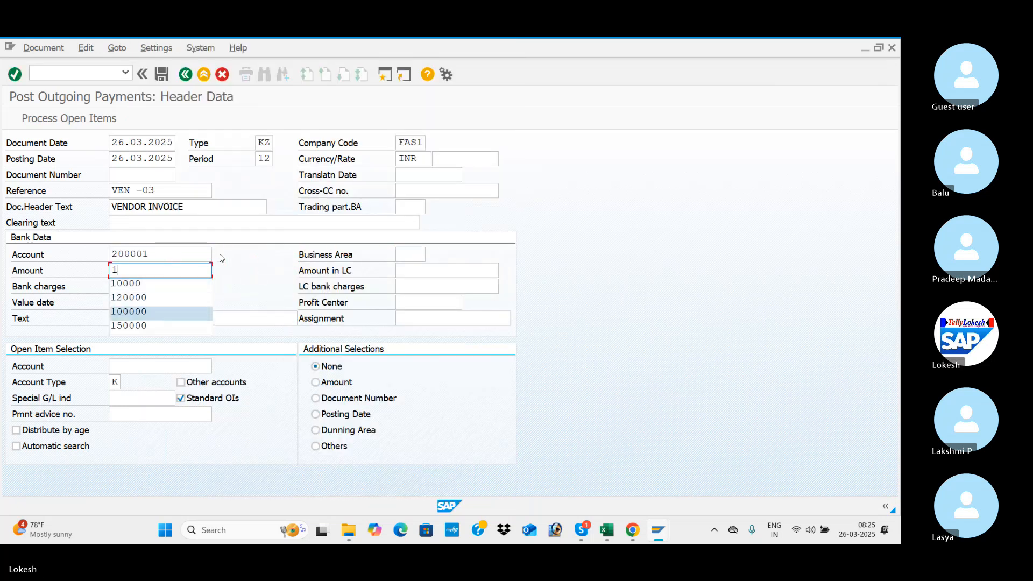
{"action": "key", "text": "Return"}
Set the bank data's value date to 26.03.2025 and its text to VENDOR INVOICE.
{"action": "key", "text": "Tab"}
{"action": "key", "text": "Tab"}
{"action": "key", "text": "Tab"}
{"action": "key", "text": "Tab"}
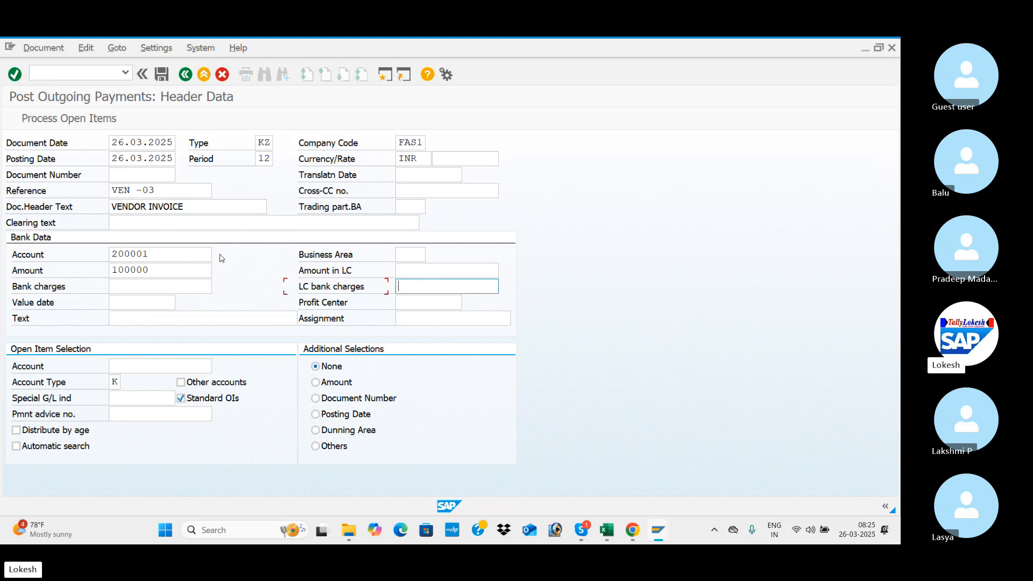
{"action": "key", "text": "space"}
{"action": "key", "text": "Down"}
{"action": "key", "text": "Return"}
{"action": "key", "text": "Tab"}
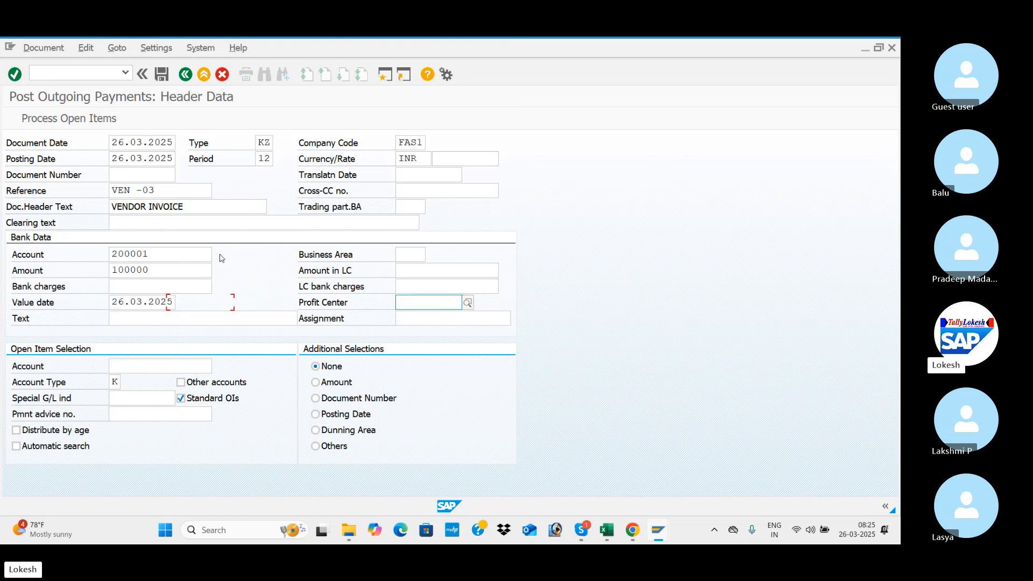
{"action": "key", "text": "Tab"}
{"action": "key", "text": "Down"}
{"action": "key", "text": "Return"}
Look up the vendor VARA IT SOLUTIONS for the open item selection and try to process its open items.
{"action": "key", "text": "Tab"}
{"action": "key", "text": "Tab"}
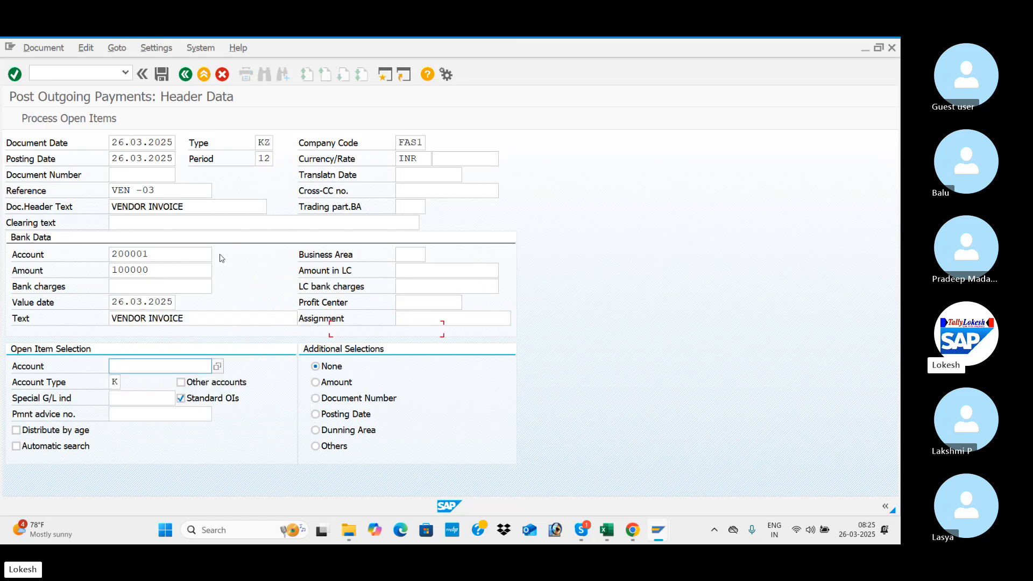
{"action": "left_click", "coordinate": [218, 366]}
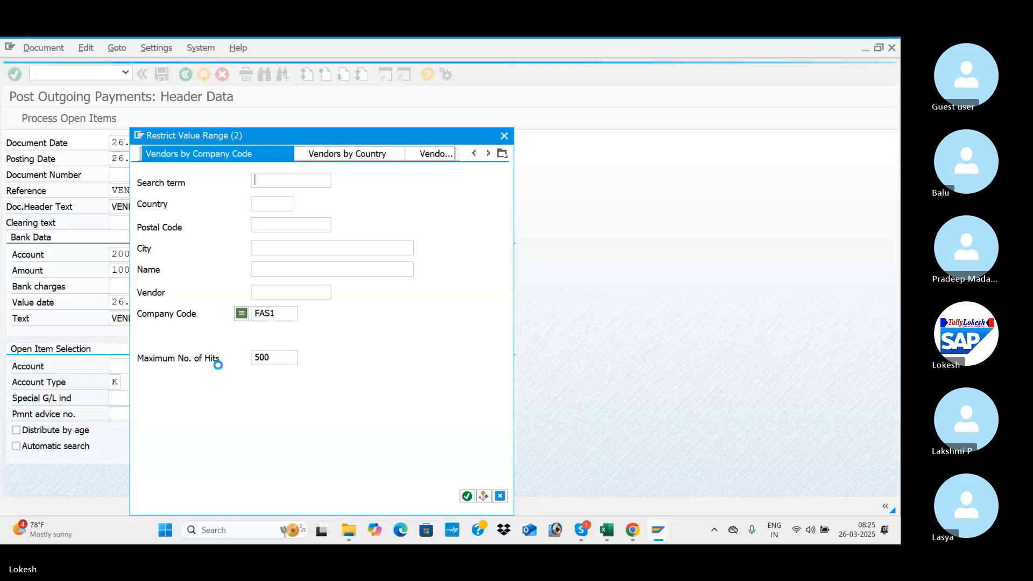
{"action": "key", "text": "Return"}
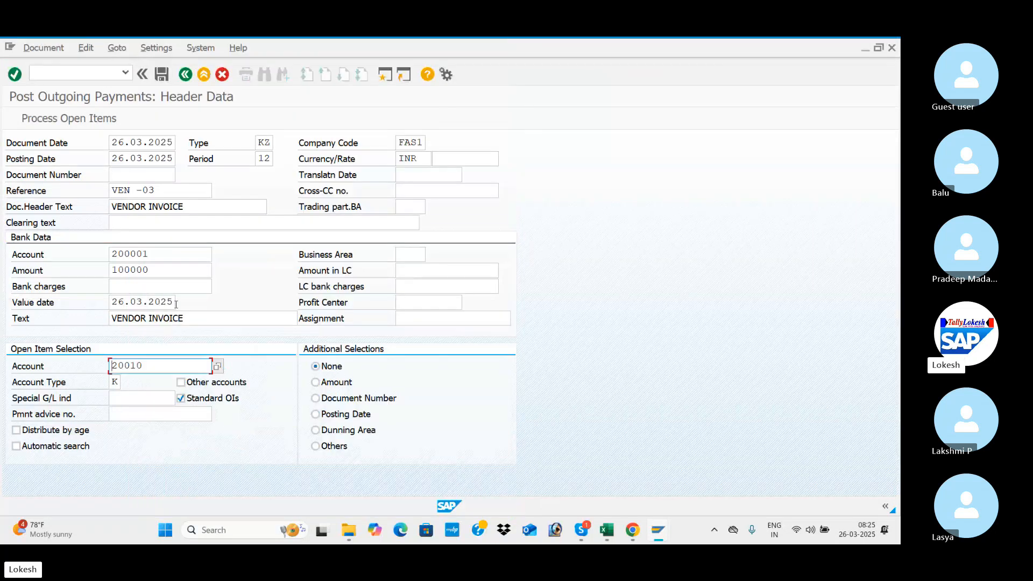
{"action": "left_click", "coordinate": [111, 123]}
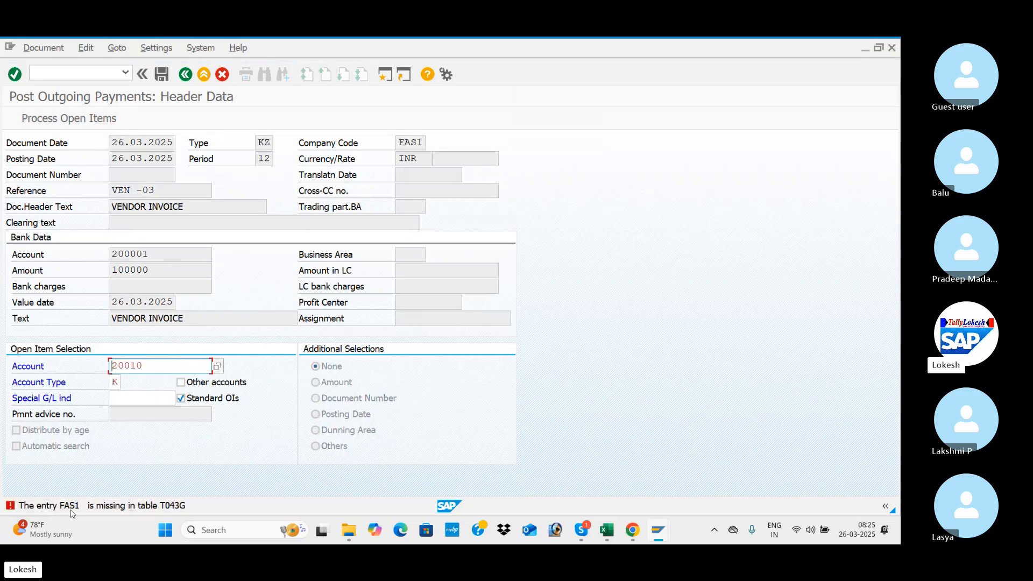
View the detailed description of the error about table T043G and close it.
{"action": "double_click", "coordinate": [180, 506]}
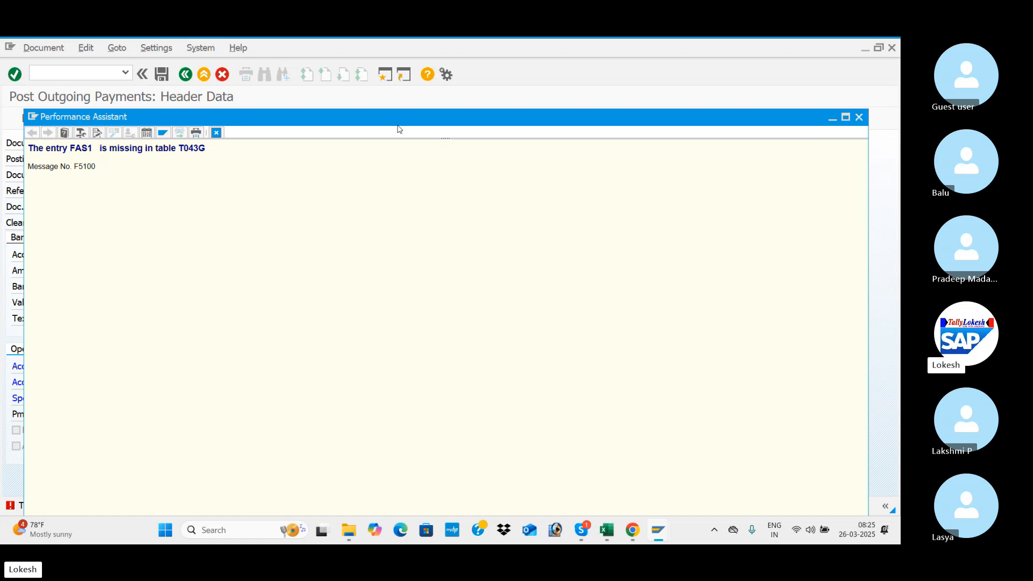
{"action": "left_click_drag", "start_coordinate": [453, 116], "coordinate": [454, 90]}
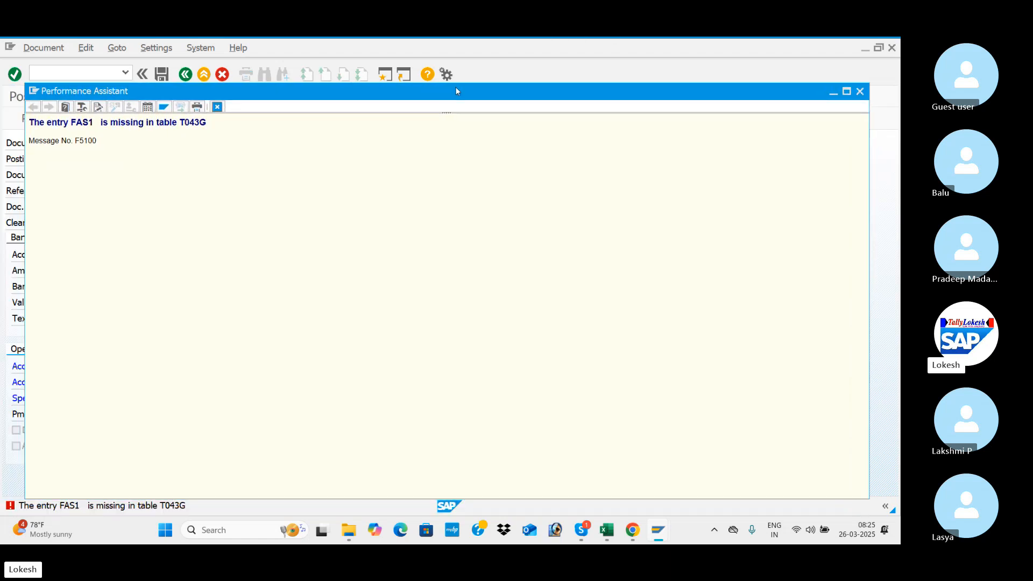
{"action": "left_click", "coordinate": [860, 92]}
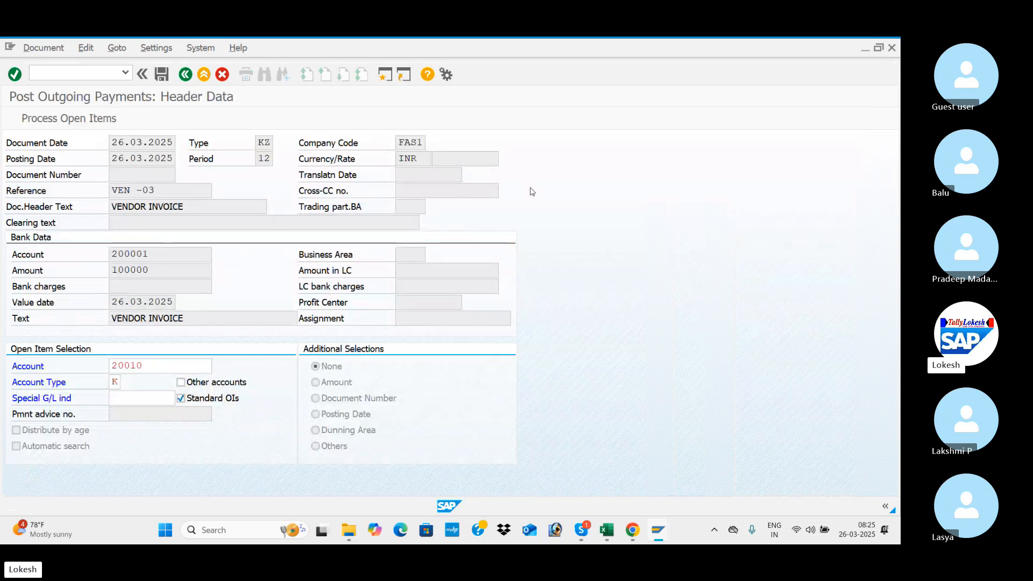
Check the T-code for Tolerance Group Ven/Cus in the Excel workbook, then switch back to SAP and open transaction OBA3.
{"action": "key", "text": "alt+Tab"}
{"action": "key", "text": "alt+Tab"}
{"action": "key", "text": "alt+Tab"}
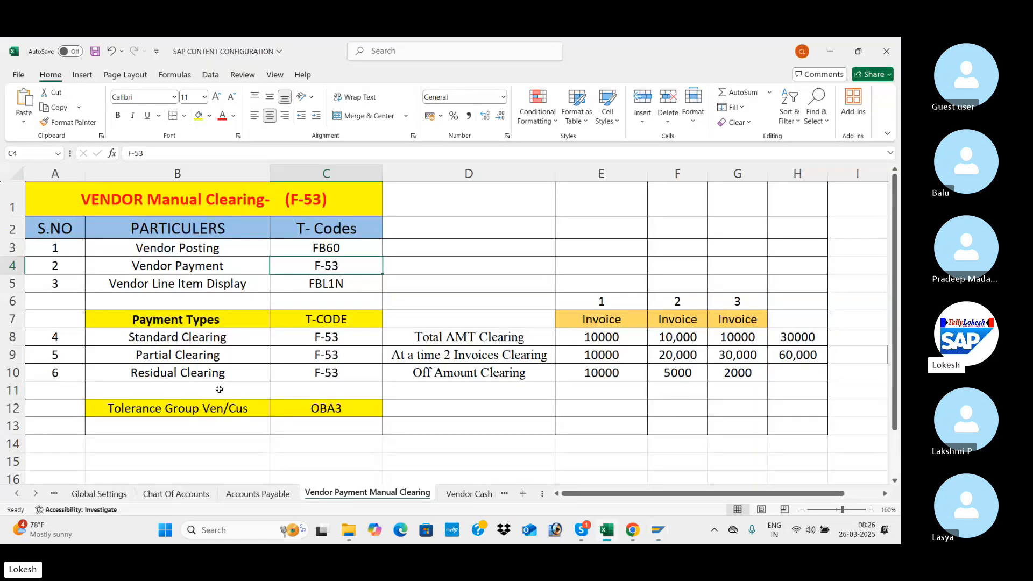
{"action": "key", "text": "alt+Tab"}
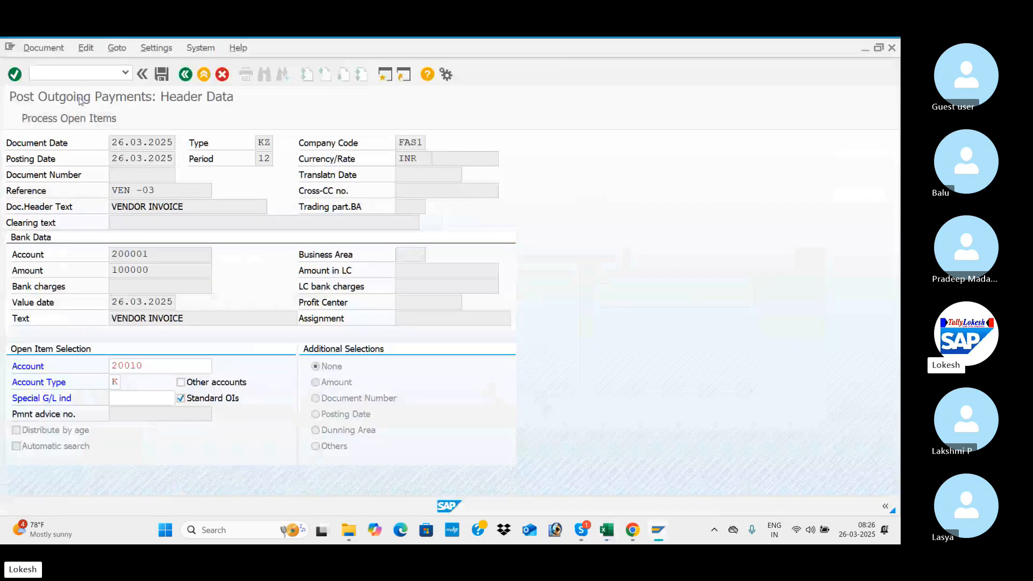
{"action": "left_click", "coordinate": [97, 72]}
{"action": "type", "text": "/NOB"}
{"action": "type", "text": "A2"}
{"action": "key", "text": "Return"}
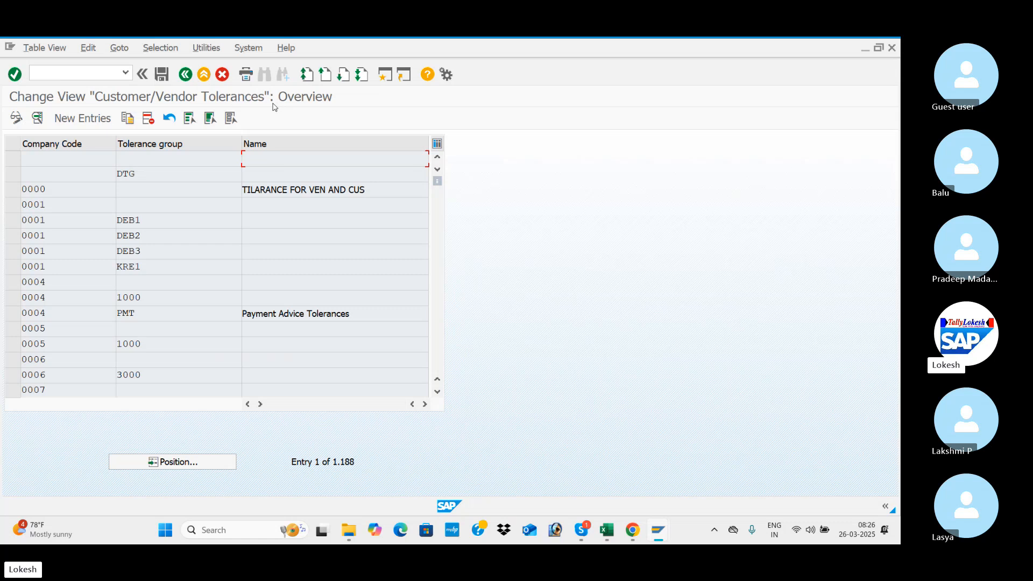
Create a customer/vendor tolerance entry for company code FAS1 with tolerance group FAS1, named Tolerance group for Ven/Custom.
{"action": "left_click", "coordinate": [98, 117]}
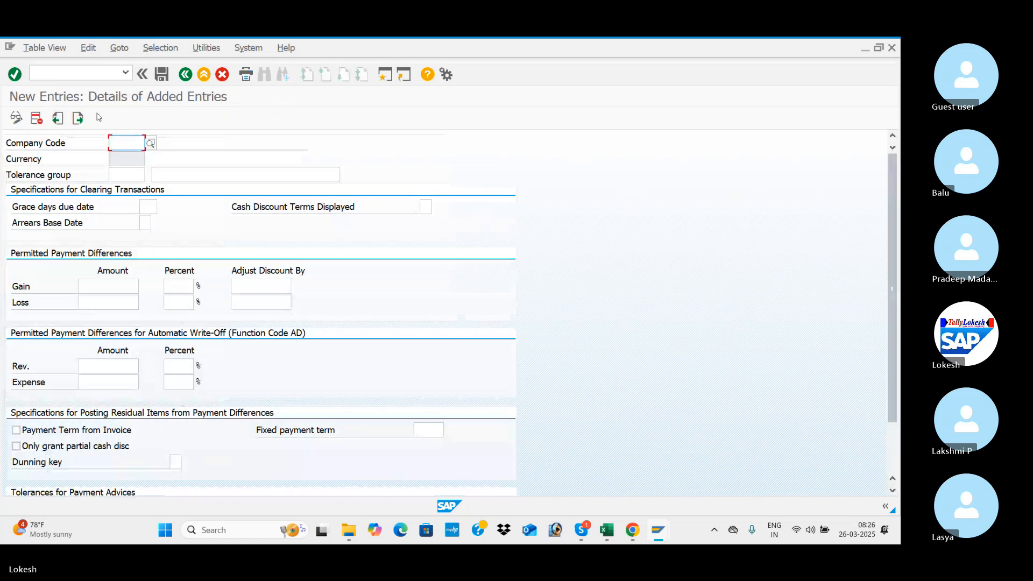
{"action": "type", "text": "FAS1"}
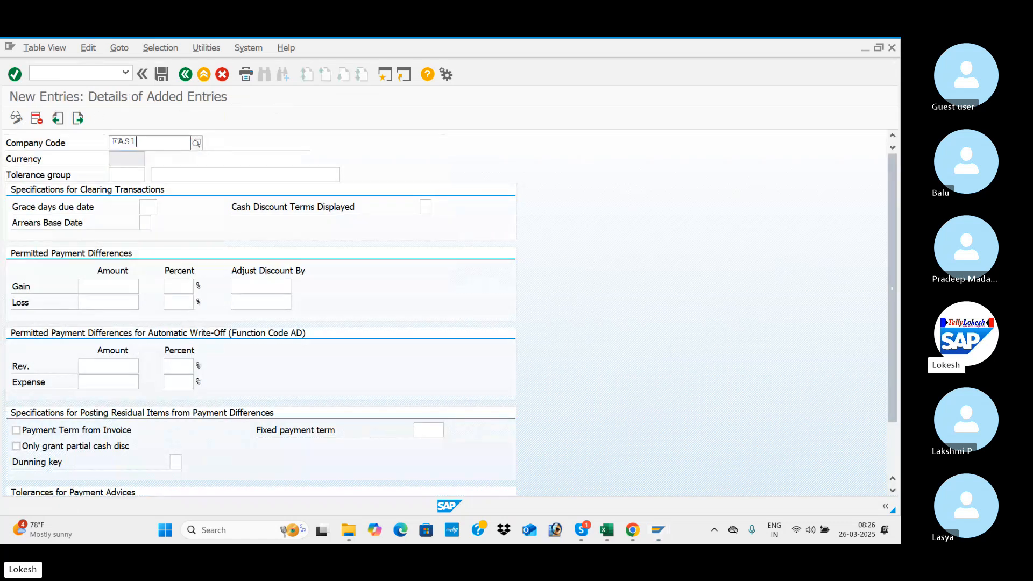
{"action": "key", "text": "Tab"}
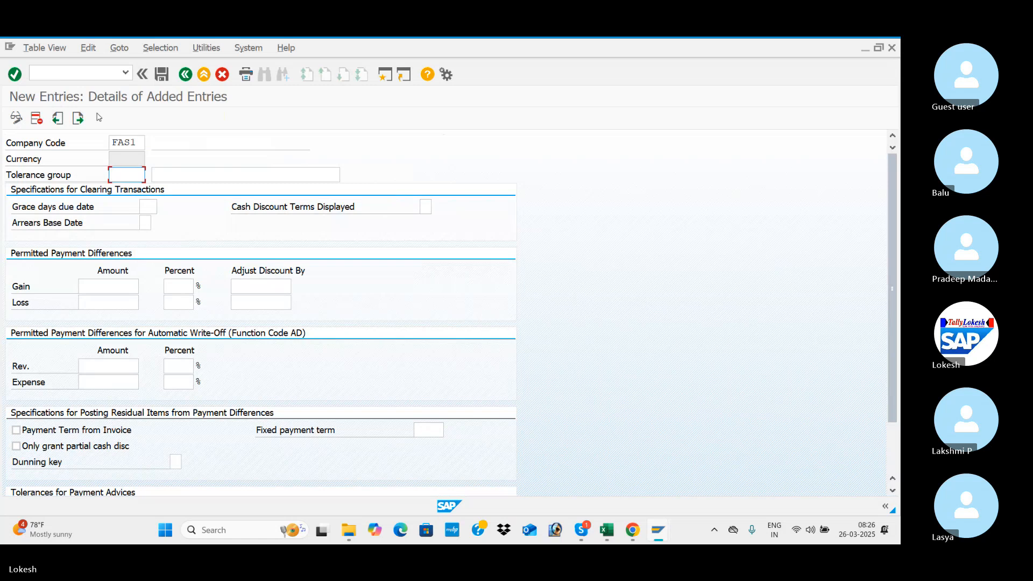
{"action": "type", "text": "FAS1"}
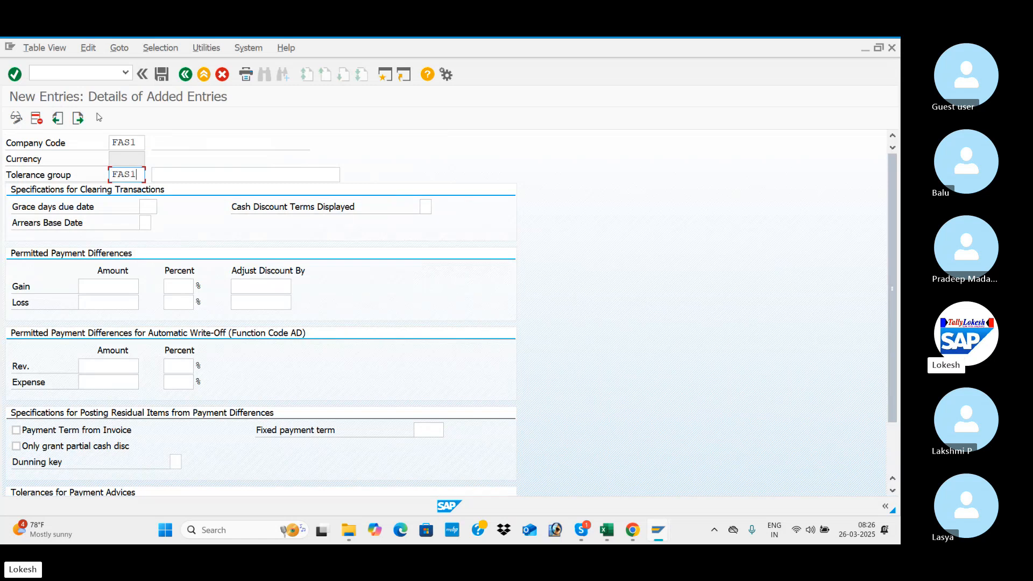
{"action": "key", "text": "Tab"}
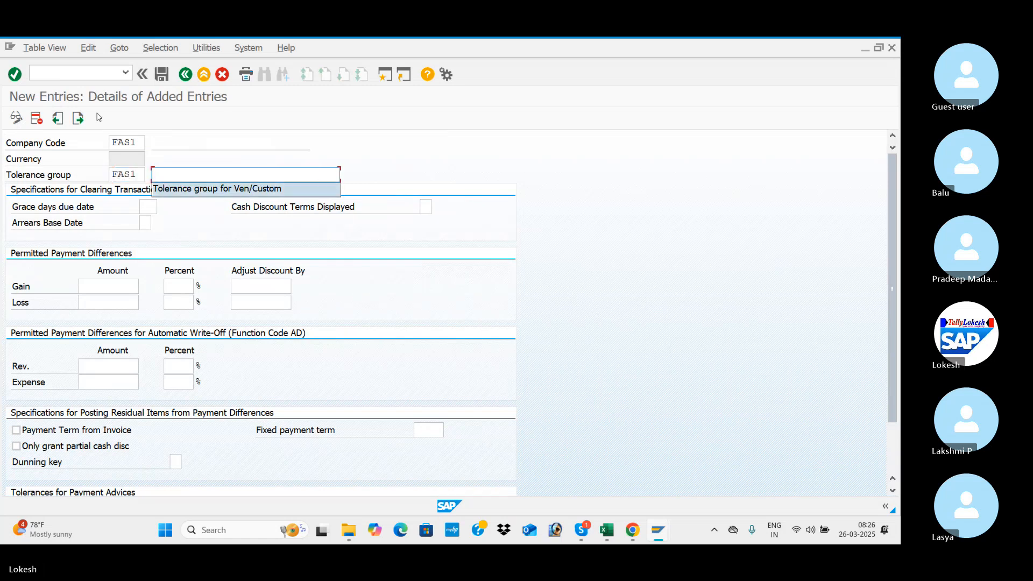
{"action": "key", "text": "Tab"}
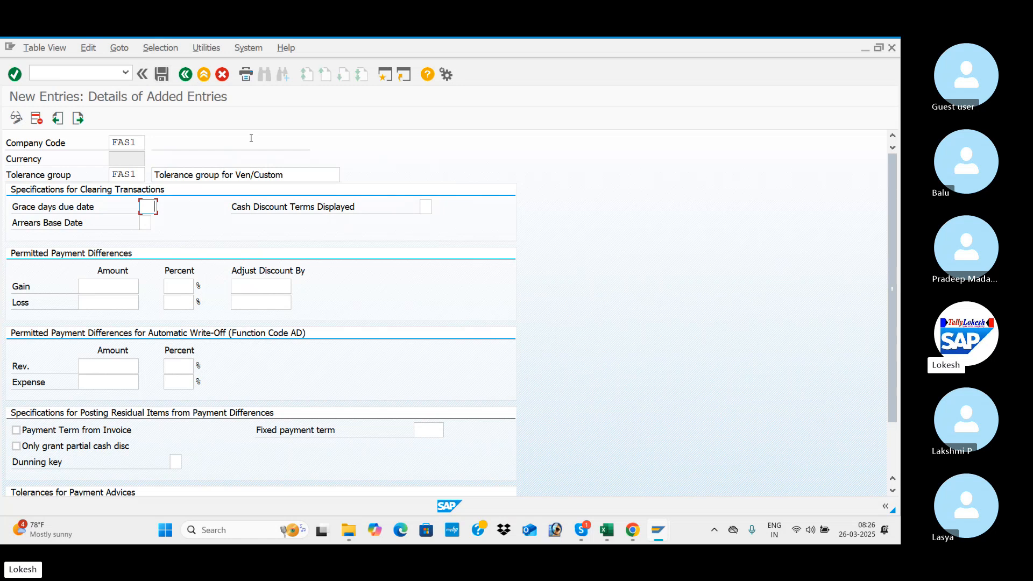
Leave the permitted payment differences blank and save the tolerance group in the customizing request ACCOUNTA PAYABLE FOR FAS1.
{"action": "left_click", "coordinate": [117, 289]}
{"action": "left_click", "coordinate": [179, 286]}
{"action": "left_click", "coordinate": [255, 286]}
{"action": "left_click", "coordinate": [162, 74]}
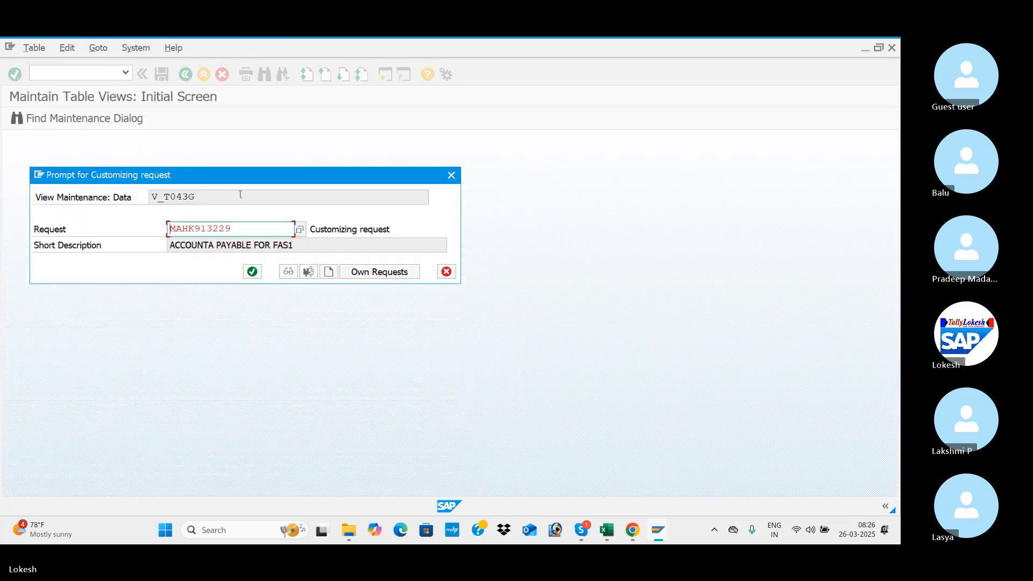
{"action": "left_click", "coordinate": [252, 271]}
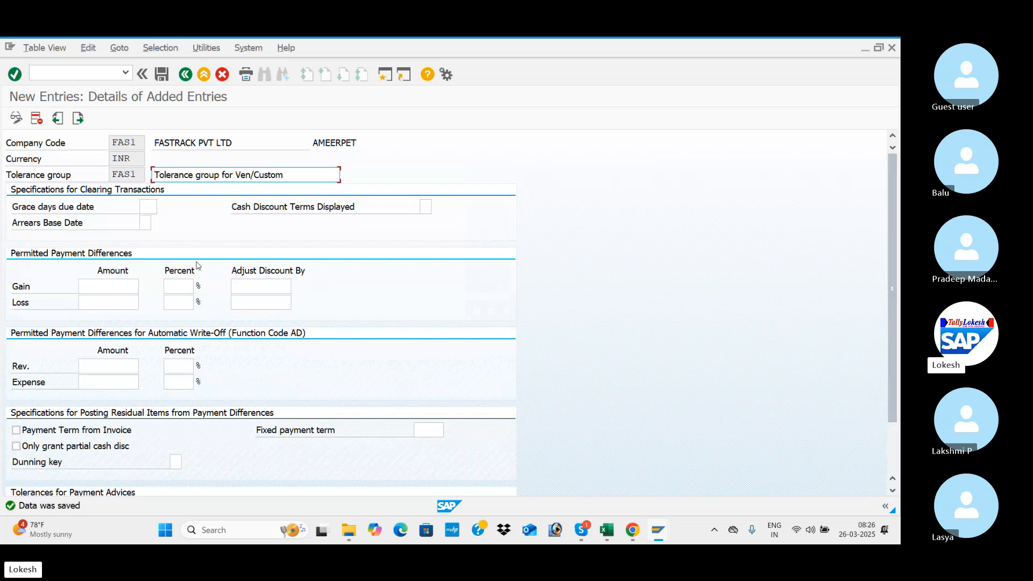
Check the T-code for Vendor Master Changes in the Excel workbook's Accounts Payable sheet, then switch back to SAP and open transaction XK02.
{"action": "key", "text": "alt+Tab"}
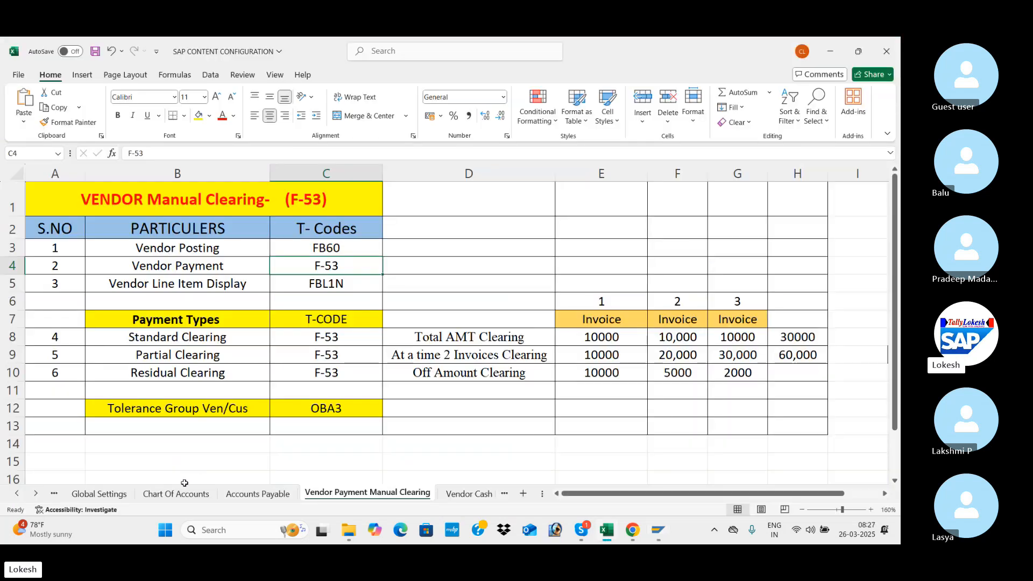
{"action": "left_click", "coordinate": [240, 494]}
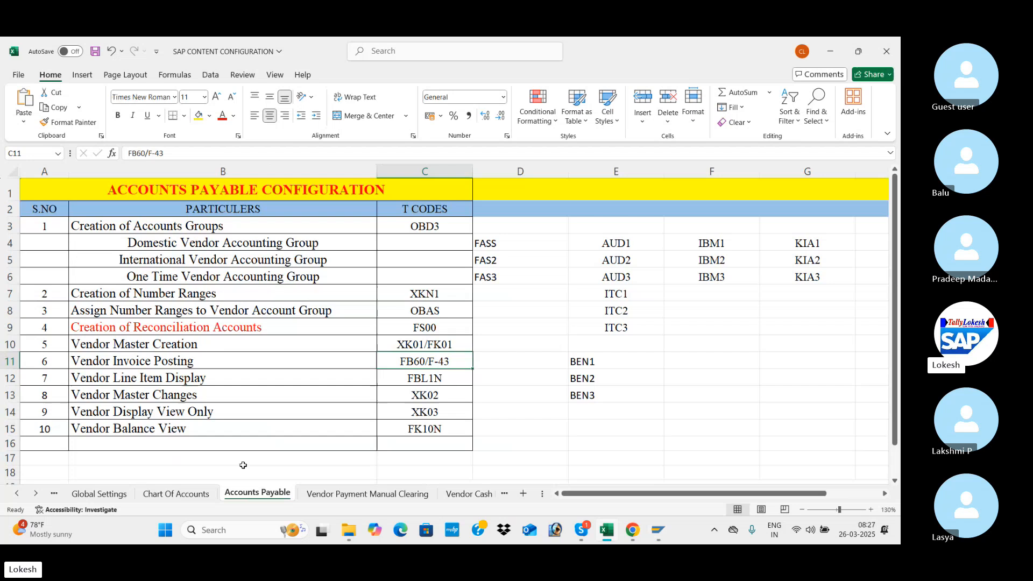
{"action": "left_click", "coordinate": [419, 396]}
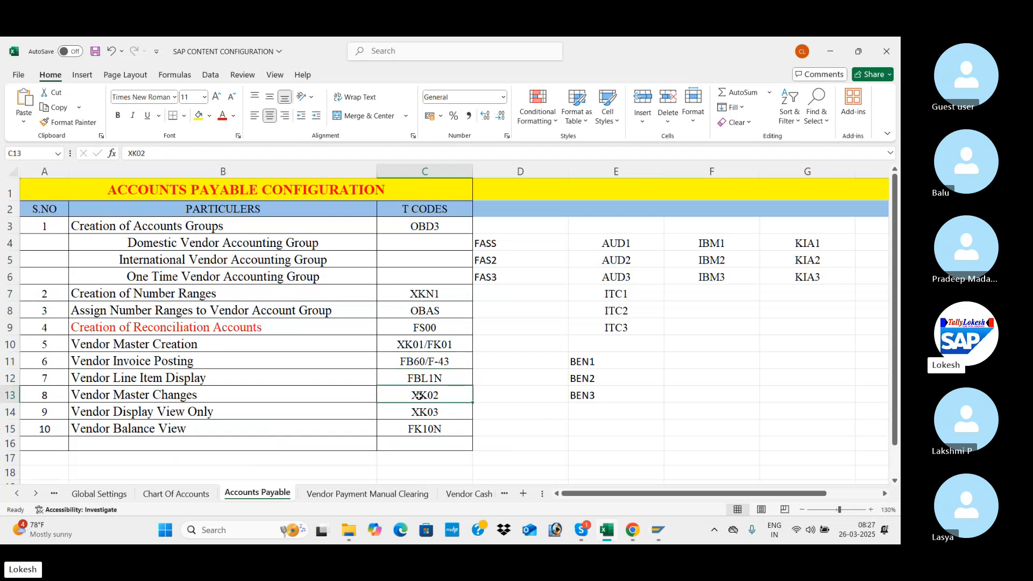
{"action": "key", "text": "alt+Tab"}
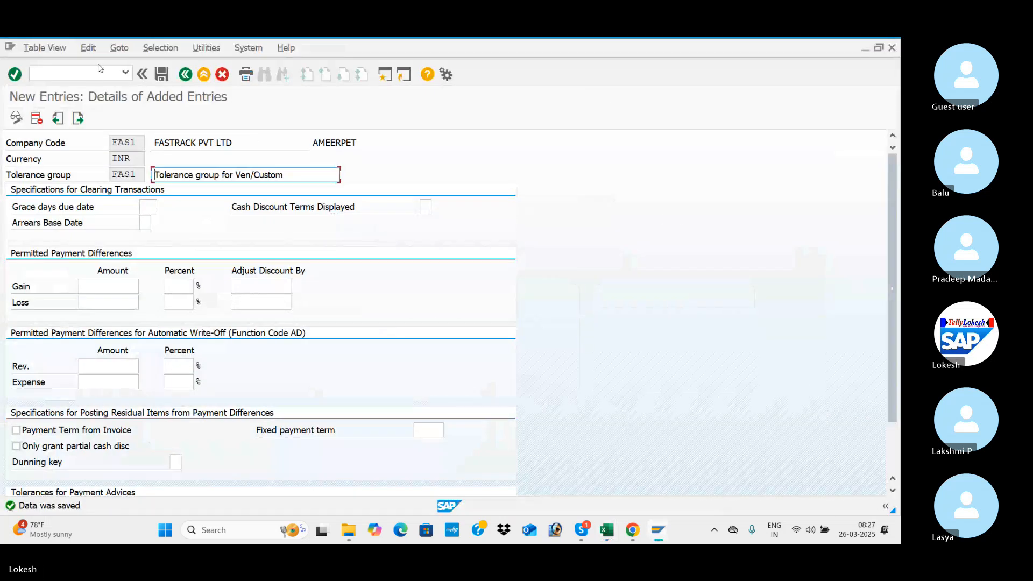
{"action": "left_click", "coordinate": [101, 71]}
{"action": "type", "text": "/NXK02"}
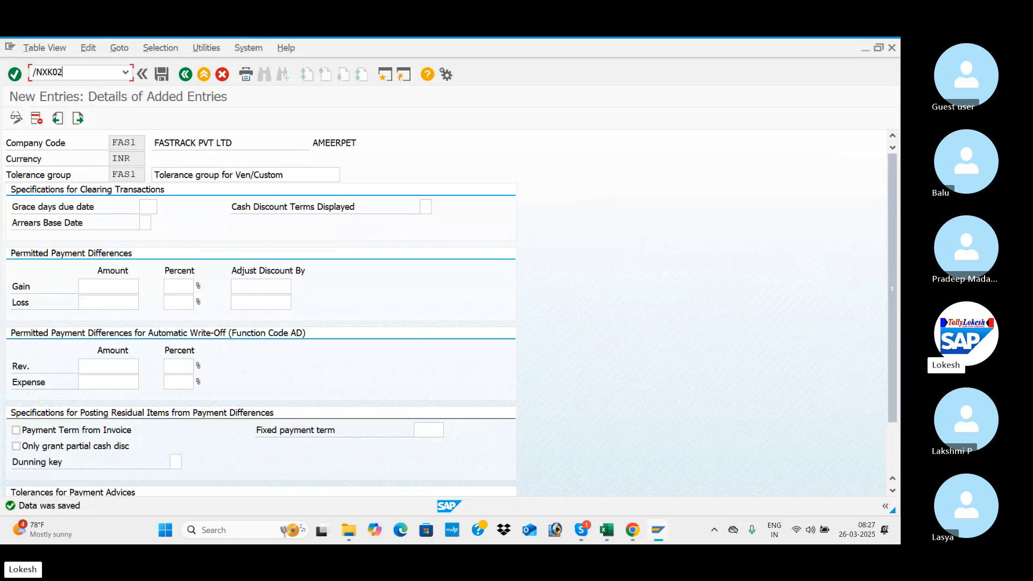
{"action": "key", "text": "Return"}
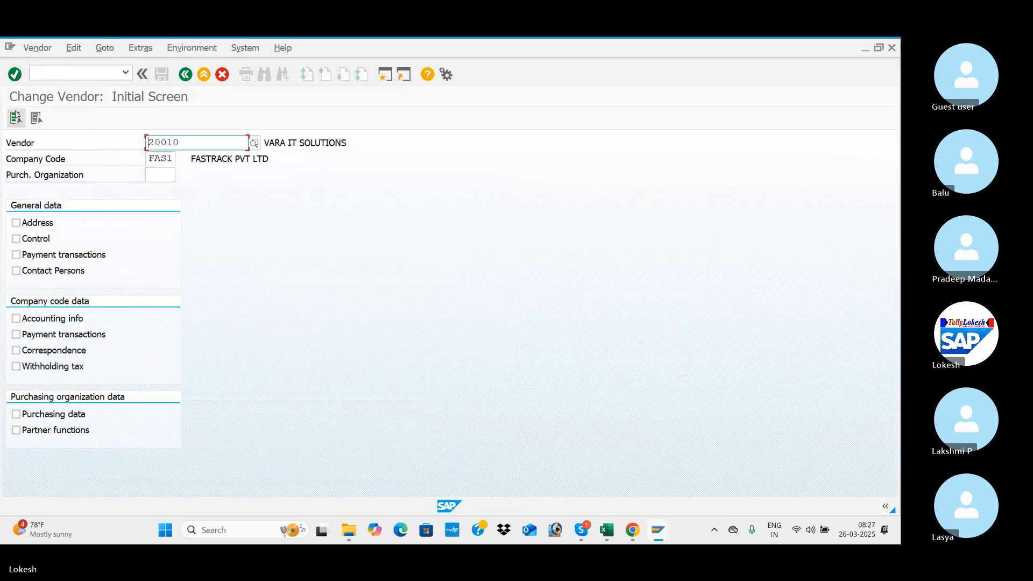
Select all available data views for the vendor VARA IT SOLUTIONS and advance to its accounting payment transactions.
{"action": "left_click", "coordinate": [15, 117]}
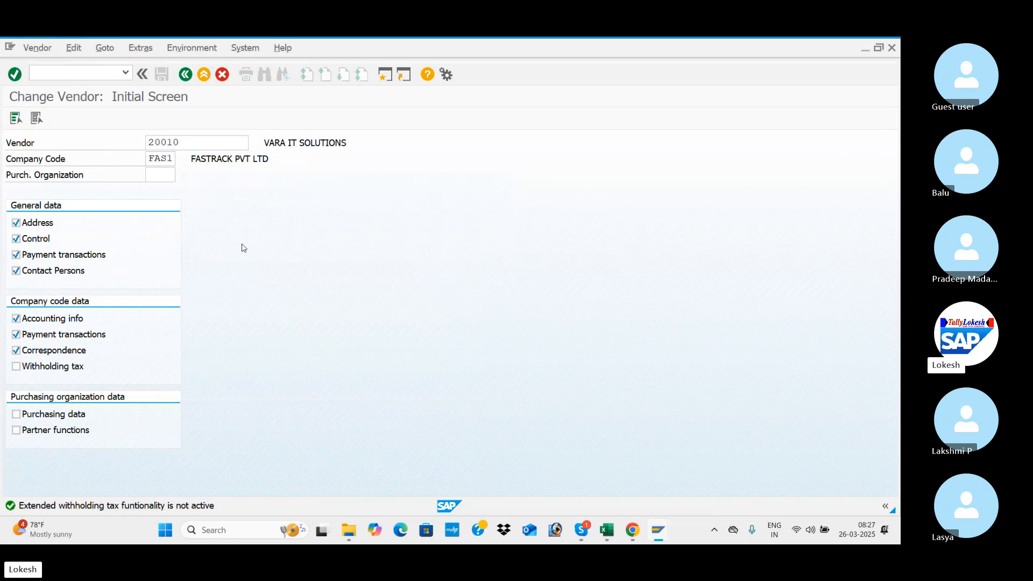
{"action": "key", "text": "Return"}
{"action": "key", "text": "Return"}
{"action": "key", "text": "Return"}
{"action": "key", "text": "Return"}
{"action": "key", "text": "Return"}
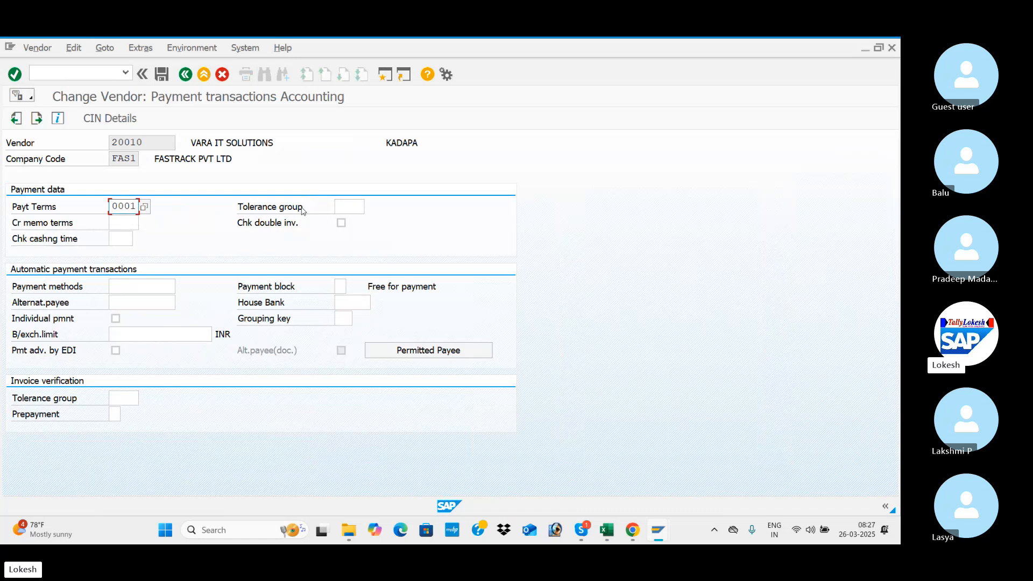
Assign tolerance group FAS1 in the vendor's payment data and save the vendor master.
{"action": "left_click", "coordinate": [349, 207]}
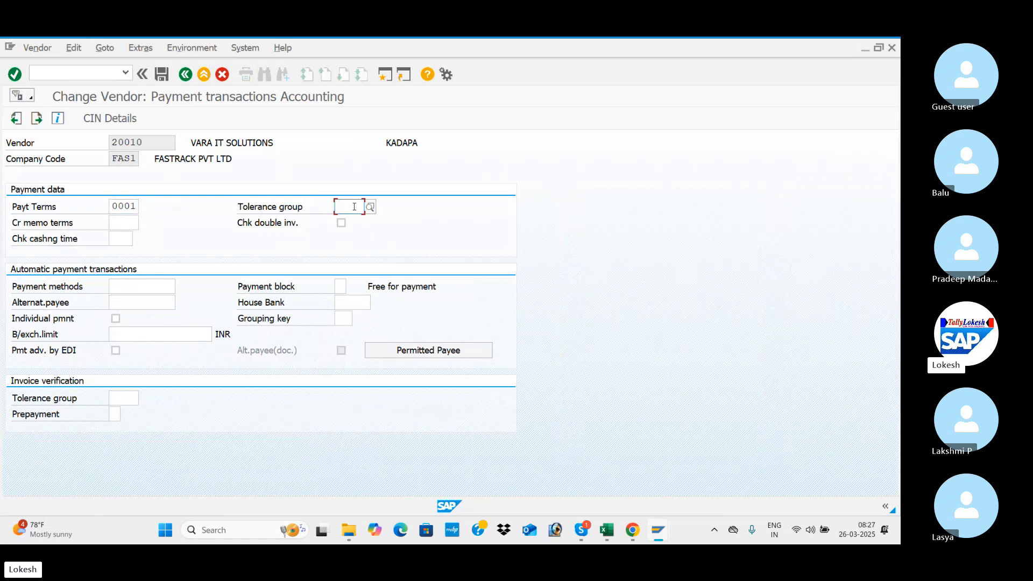
{"action": "type", "text": "FAS1"}
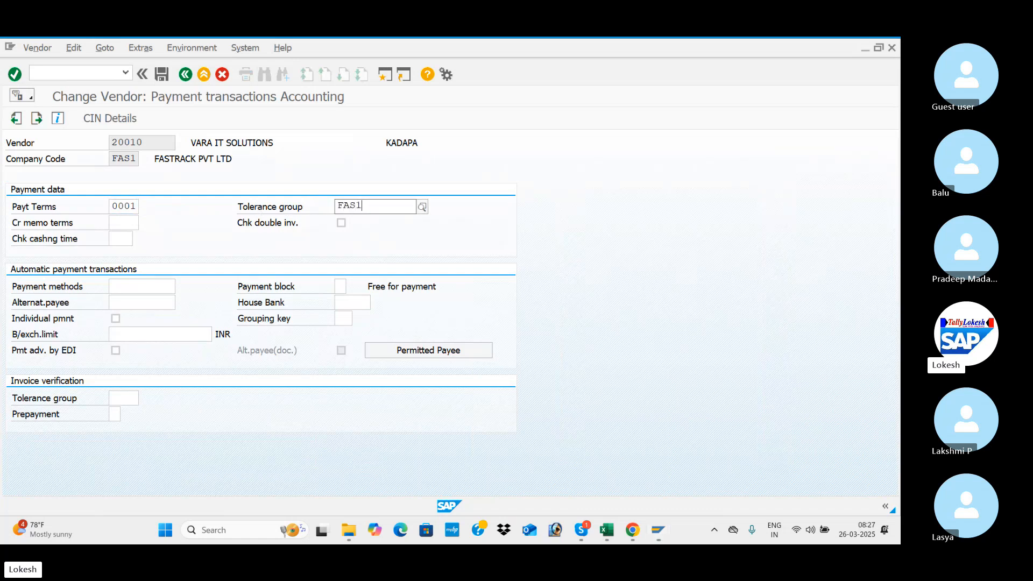
{"action": "left_click", "coordinate": [361, 237]}
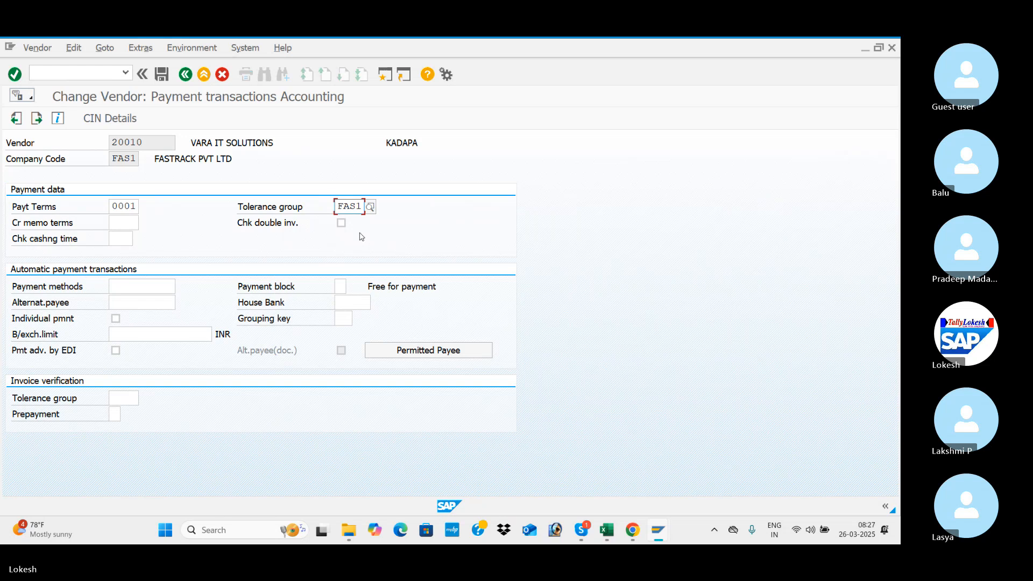
{"action": "left_click", "coordinate": [161, 75]}
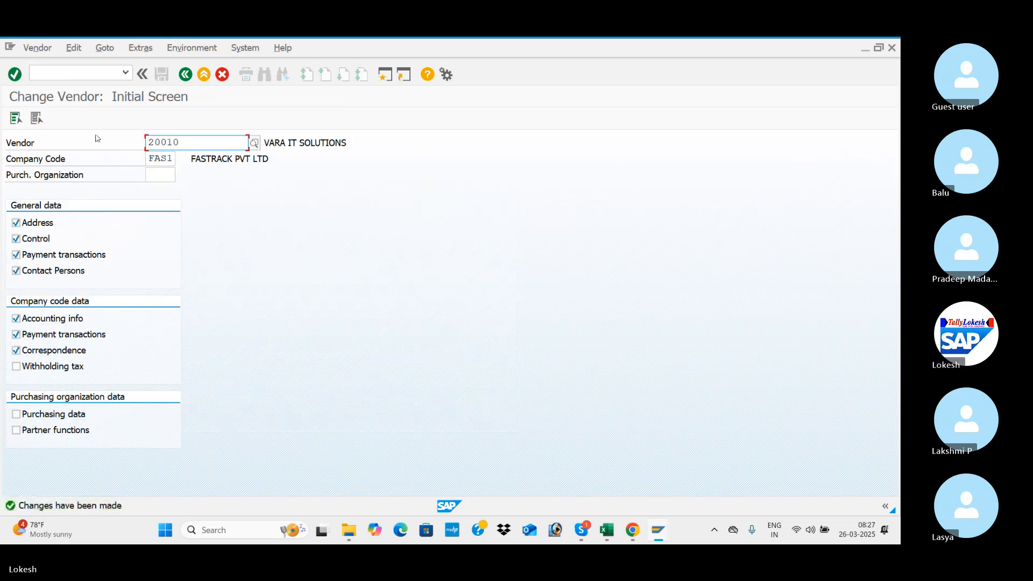
Open transaction F-53 to post an outgoing payment.
{"action": "left_click", "coordinate": [100, 73]}
{"action": "type", "text": "/"}
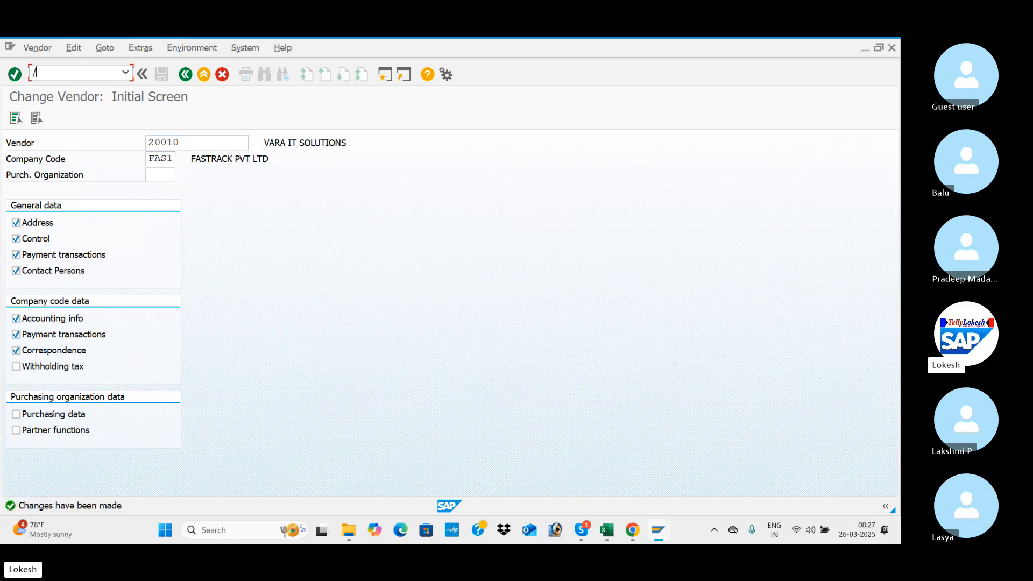
{"action": "type", "text": "NF-53"}
{"action": "key", "text": "Return"}
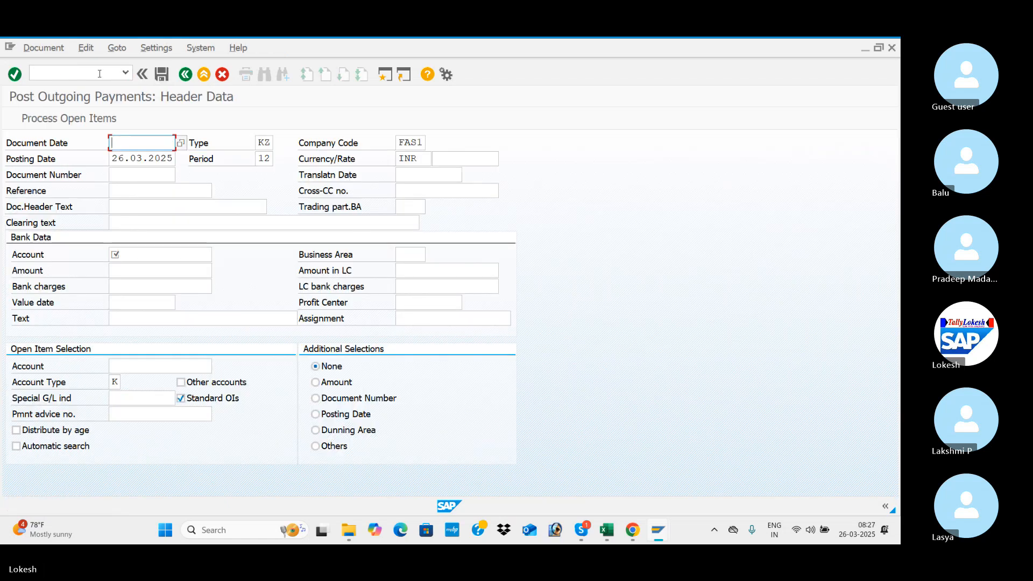
Set the outgoing payment's document date to 26.03.2025.
{"action": "key", "text": "space"}
{"action": "key", "text": "Down"}
{"action": "key", "text": "Tab"}
{"action": "key", "text": "Tab"}
{"action": "key", "text": "Tab"}
{"action": "key", "text": "Tab"}
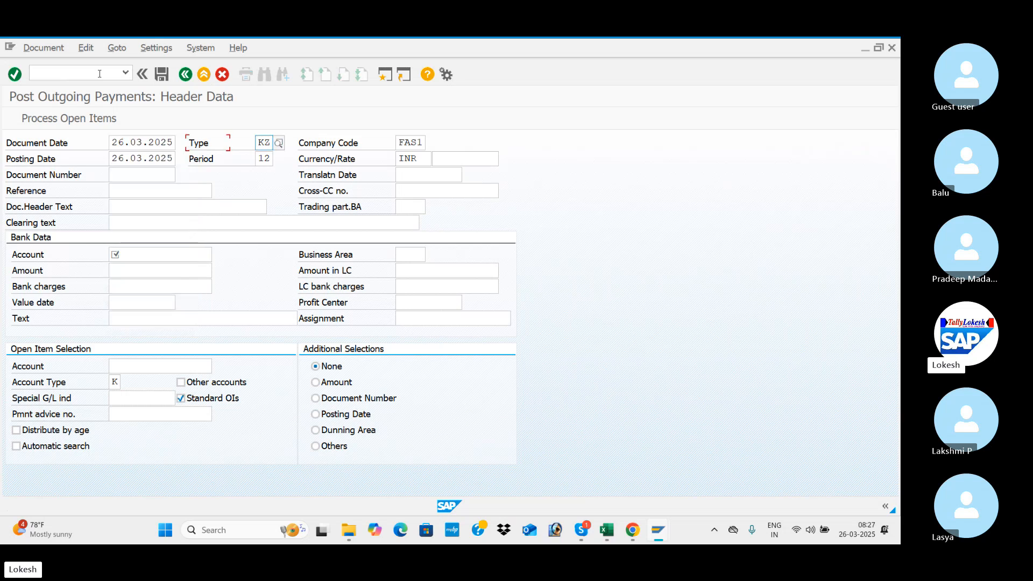
Set the payment's reference to VEN -03 and its document header text to VENDOR INVOICE.
{"action": "key", "text": "Tab"}
{"action": "key", "text": "Tab"}
{"action": "key", "text": "Tab"}
{"action": "key", "text": "Tab"}
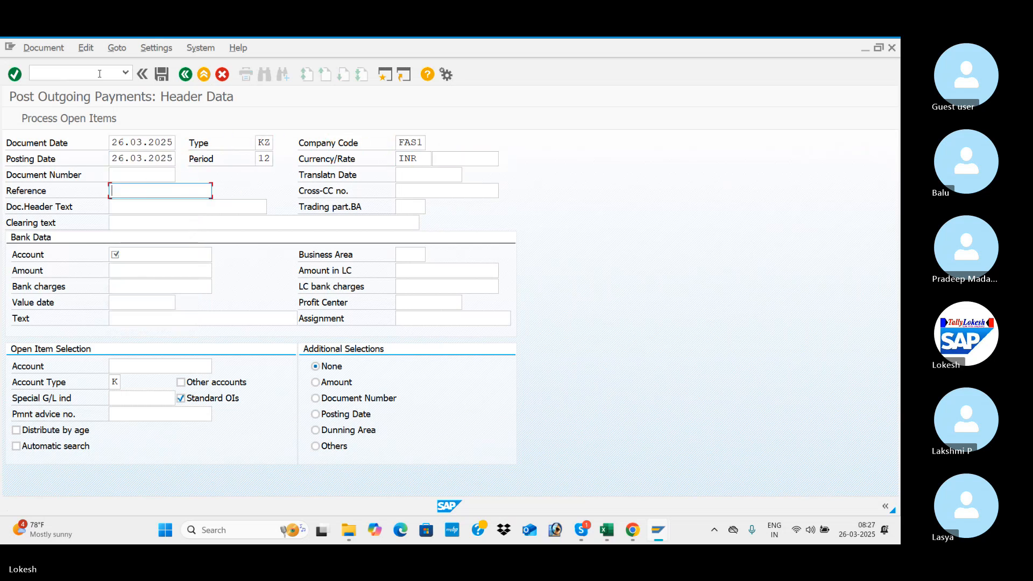
{"action": "key", "text": "space"}
{"action": "key", "text": "Tab"}
{"action": "key", "text": "Tab"}
{"action": "key", "text": "space"}
{"action": "key", "text": "Down"}
{"action": "key", "text": "Tab"}
{"action": "key", "text": "Tab"}
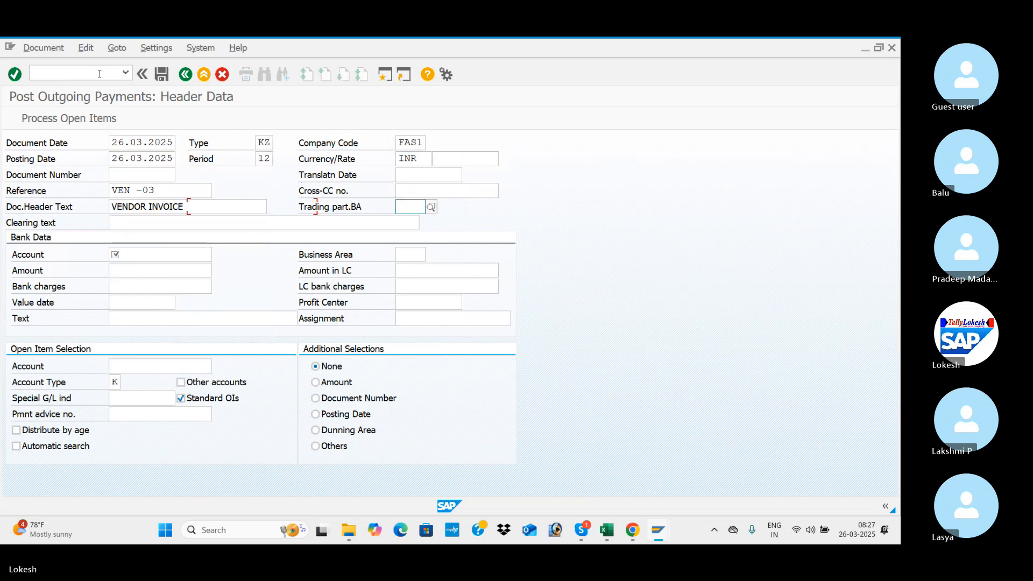
Enter the bank G/L account in the bank data and set the payment amount to 100000.
{"action": "key", "text": "Tab"}
{"action": "key", "text": "space"}
{"action": "key", "text": "Down"}
{"action": "key", "text": "Tab"}
{"action": "key", "text": "Tab"}
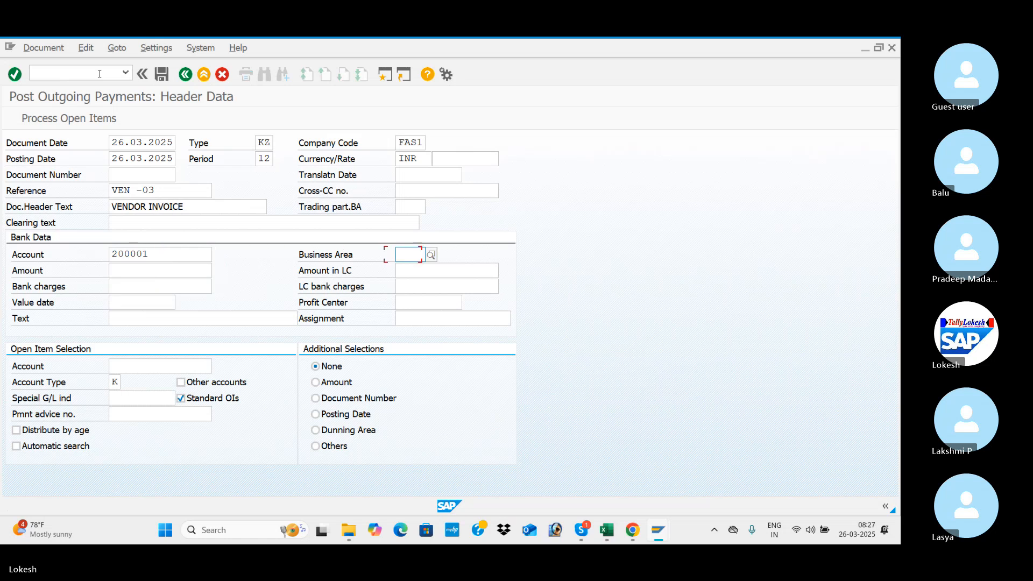
{"action": "key", "text": "space"}
{"action": "key", "text": "Down"}
{"action": "key", "text": "Tab"}
{"action": "key", "text": "Tab"}
{"action": "key", "text": "Tab"}
{"action": "key", "text": "Tab"}
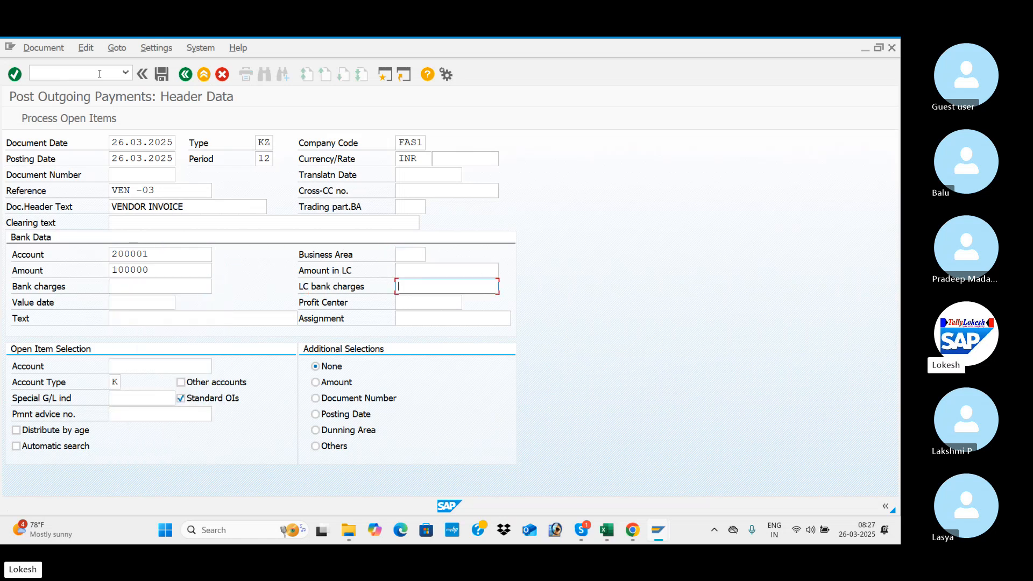
Set the bank data's value date to 26.03.2025 and fill its text with VENDOR INVOICE.
{"action": "key", "text": "space"}
{"action": "key", "text": "Down"}
{"action": "key", "text": "Tab"}
{"action": "key", "text": "Tab"}
{"action": "key", "text": "space"}
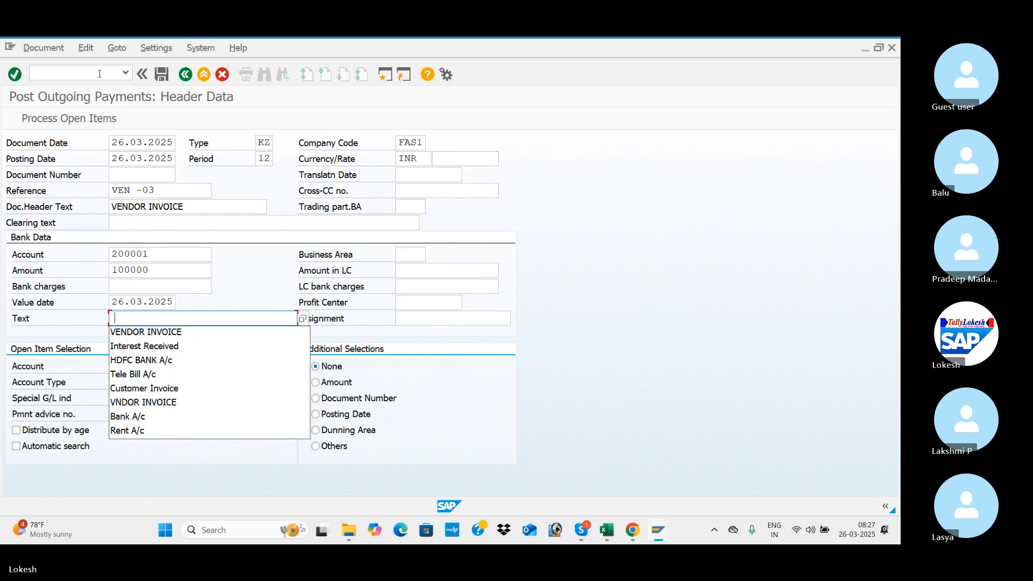
{"action": "key", "text": "Down"}
Enter the vendor account of VARA IT SOLUTIONS for the open item selection and process its open items.
{"action": "key", "text": "Tab"}
{"action": "key", "text": "Tab"}
{"action": "key", "text": "space"}
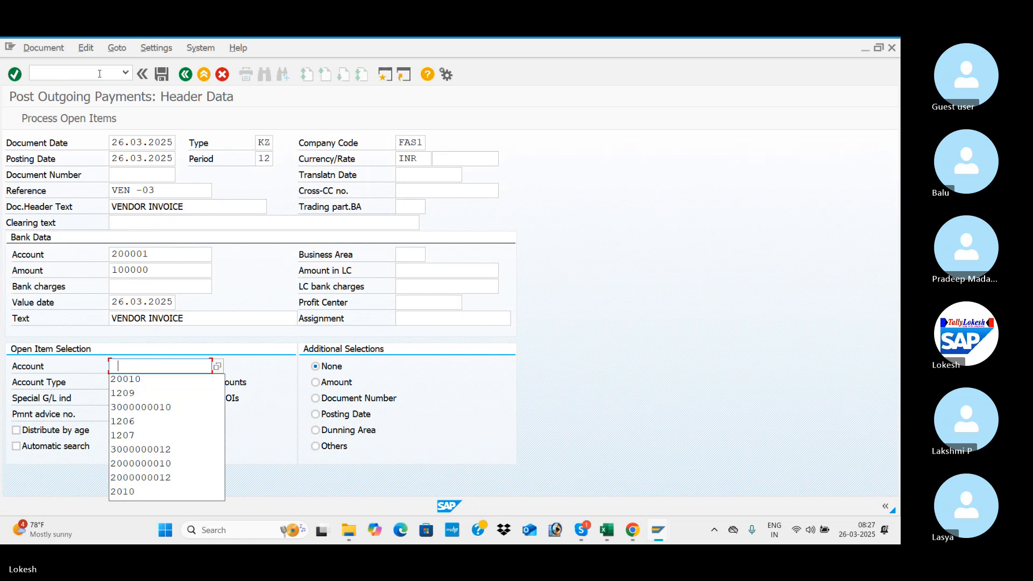
{"action": "key", "text": "Down"}
{"action": "key", "text": "Tab"}
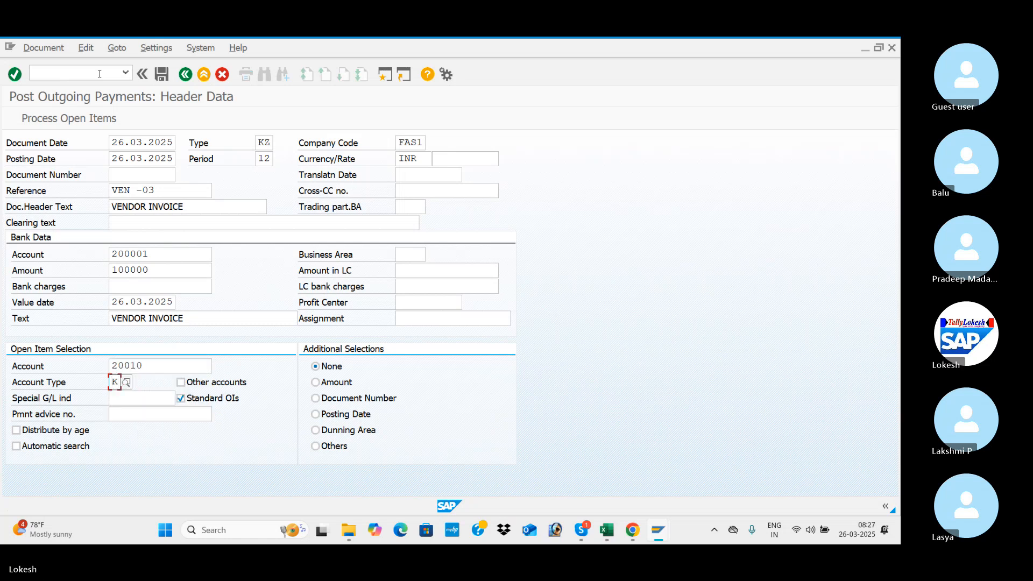
{"action": "key", "text": "Return"}
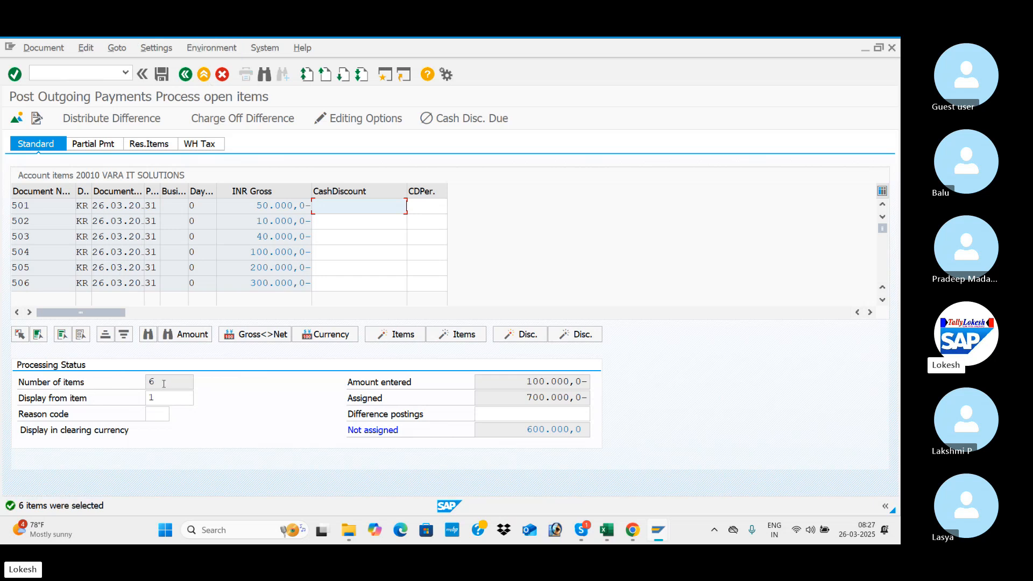
Compare the selected open items with the vendor line item display, then return to the open item processing.
{"action": "key", "text": "alt+Tab"}
{"action": "key", "text": "Tab"}
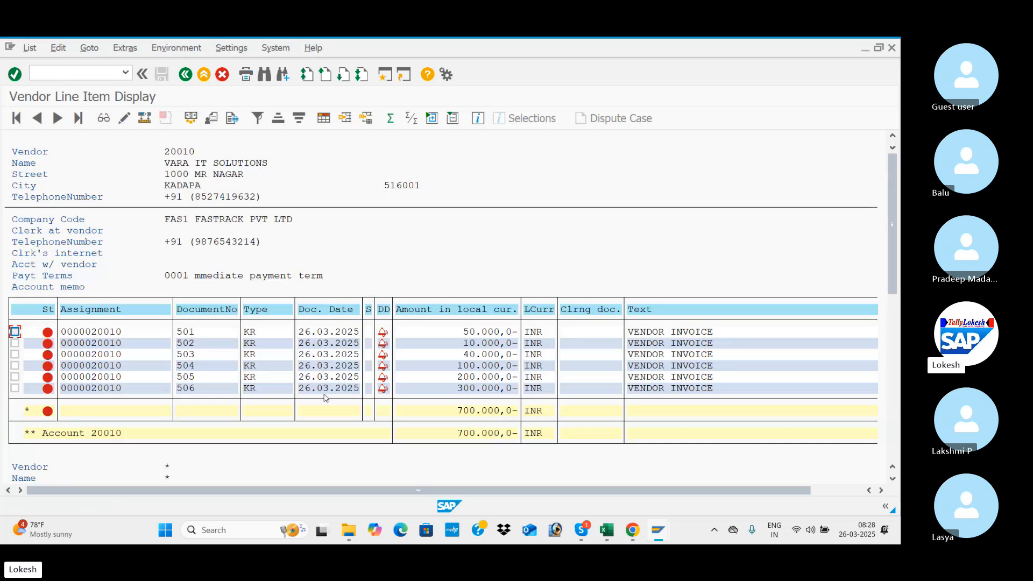
{"action": "key", "text": "alt+Tab"}
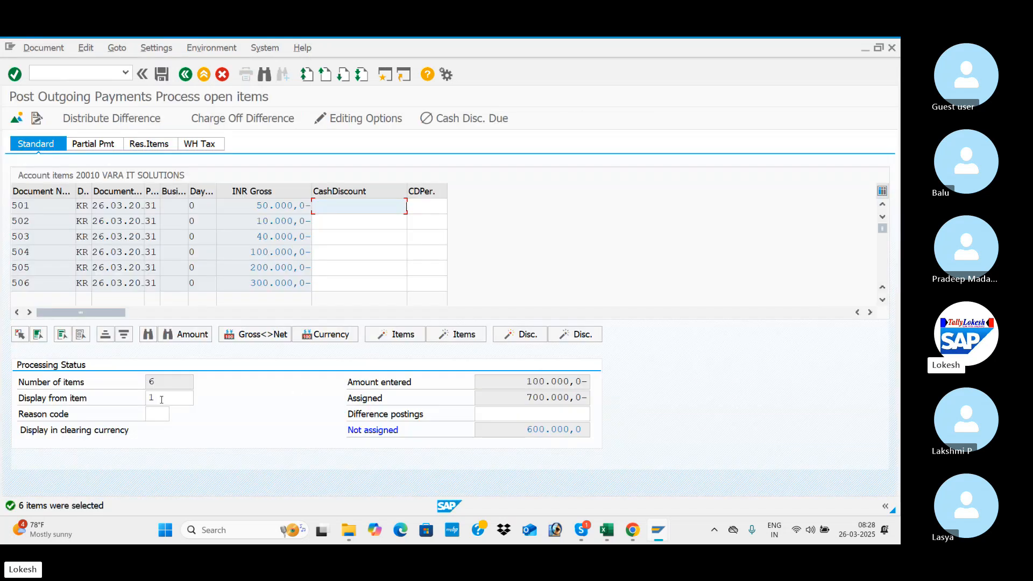
{"action": "left_click", "coordinate": [161, 399]}
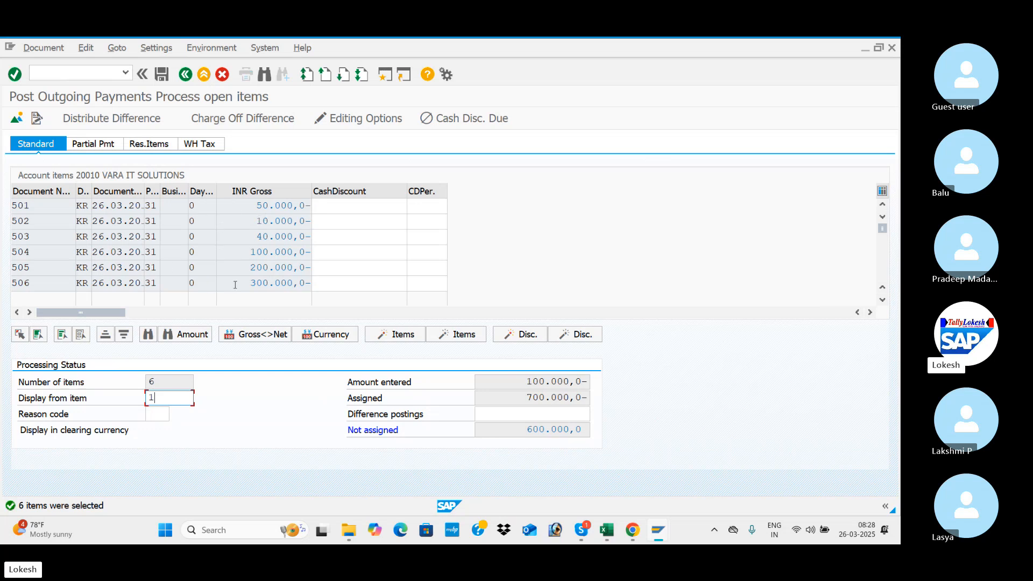
Exclude the 100.000, 200.000 and 300.000 items from the payment assignment and post the clearing document.
{"action": "double_click", "coordinate": [247, 251]}
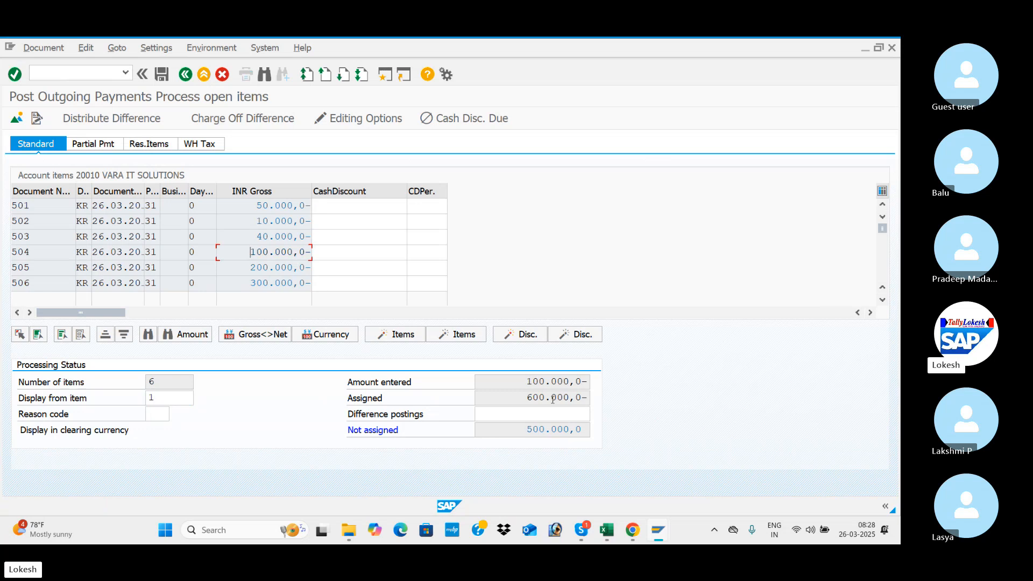
{"action": "double_click", "coordinate": [256, 267]}
{"action": "double_click", "coordinate": [249, 286]}
{"action": "left_click", "coordinate": [162, 76]}
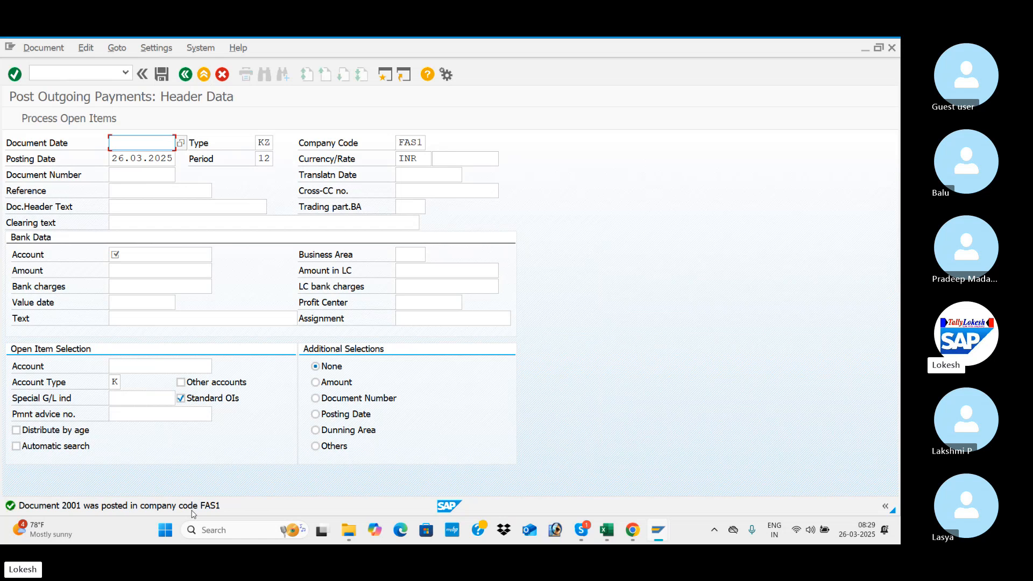
Switch to the vendor line item display of VARA IT SOLUTIONS and refresh its open items.
{"action": "key", "text": "alt+Tab"}
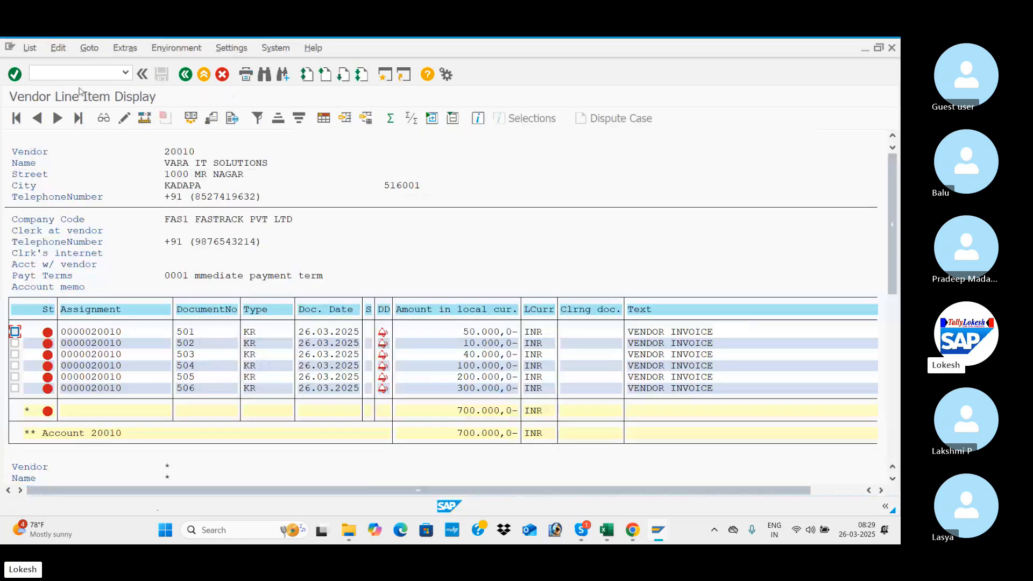
{"action": "left_click", "coordinate": [30, 48]}
{"action": "left_click", "coordinate": [48, 81]}
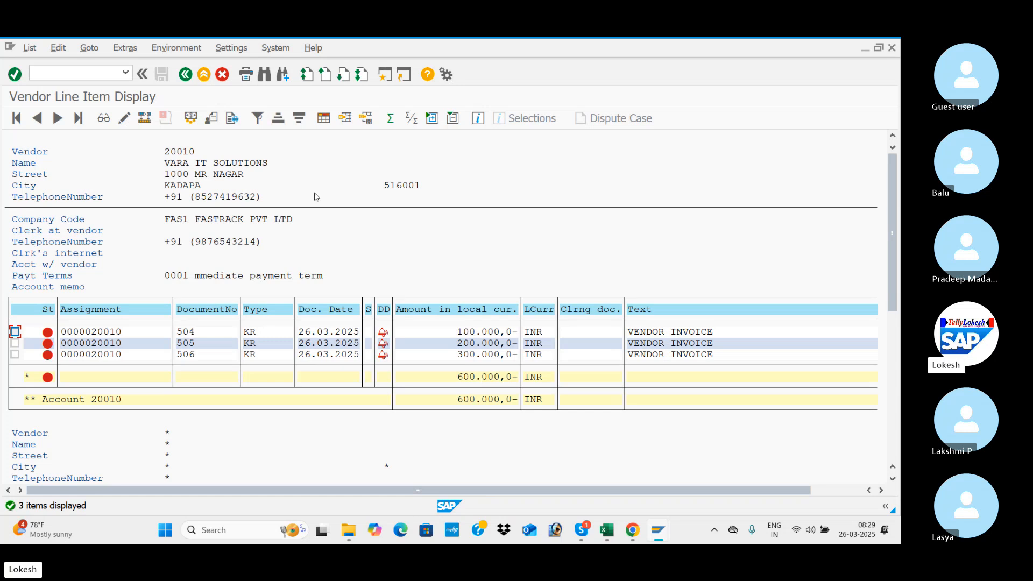
Display the vendor's cleared items in company code FAS1 for clearing date 26.03.2025.
{"action": "left_click", "coordinate": [187, 75]}
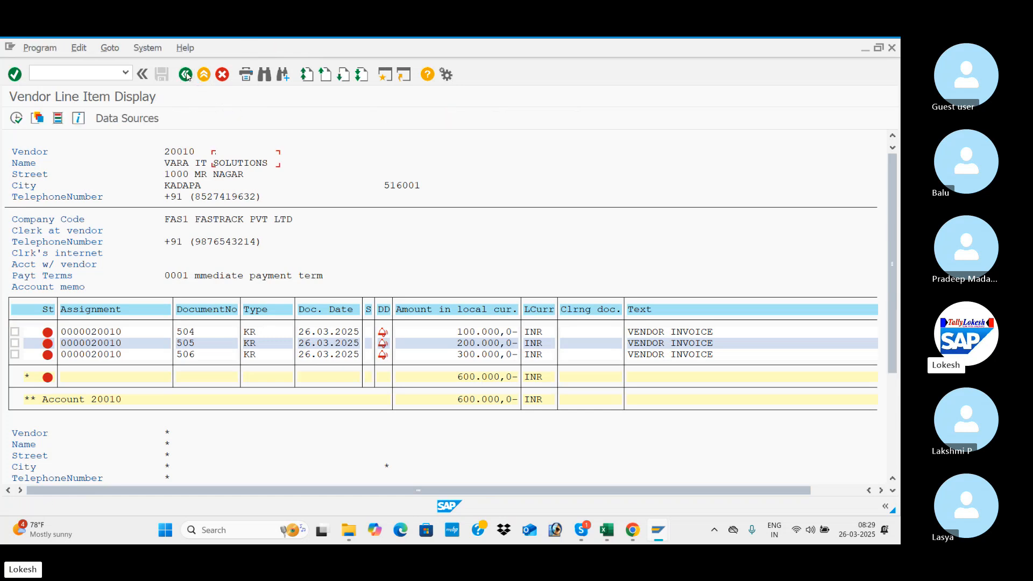
{"action": "left_click", "coordinate": [36, 367]}
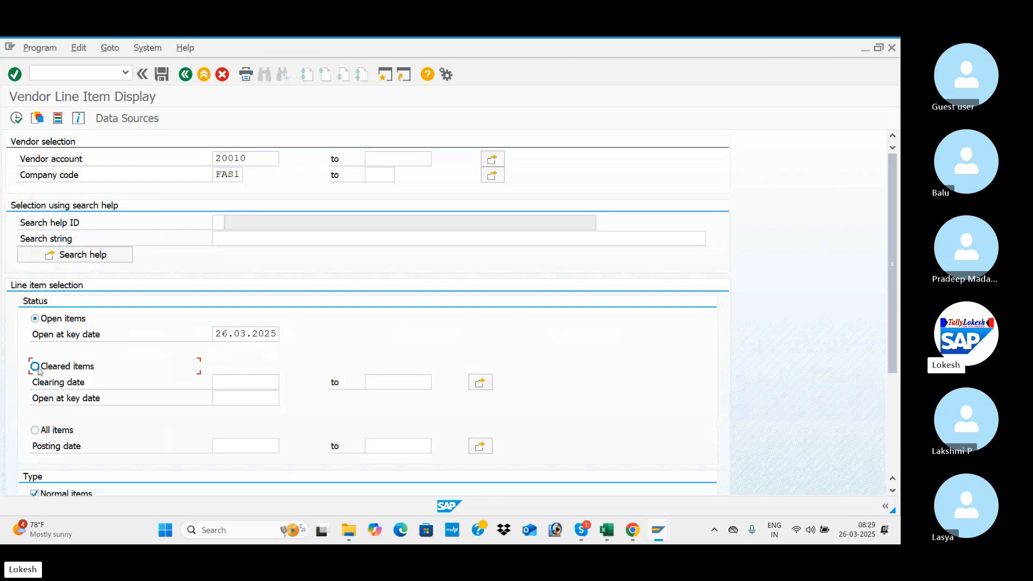
{"action": "left_click", "coordinate": [227, 380]}
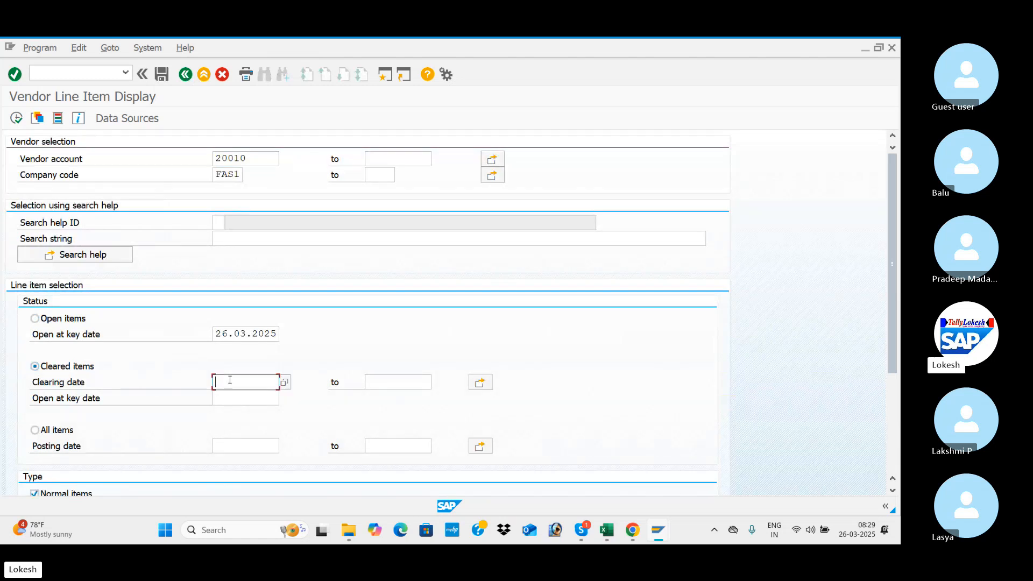
{"action": "type", "text": "2"}
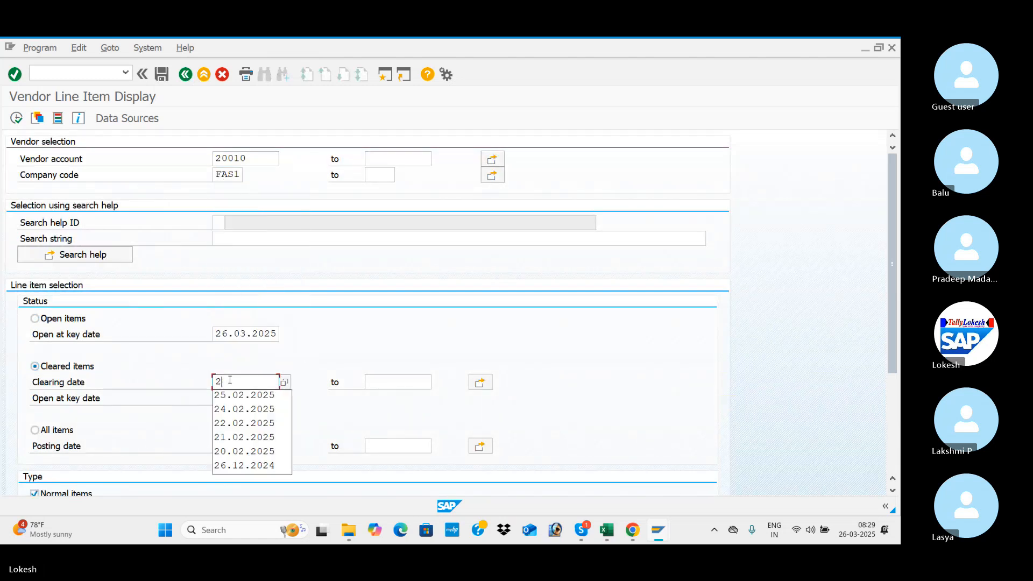
{"action": "type", "text": "6.03.2025"}
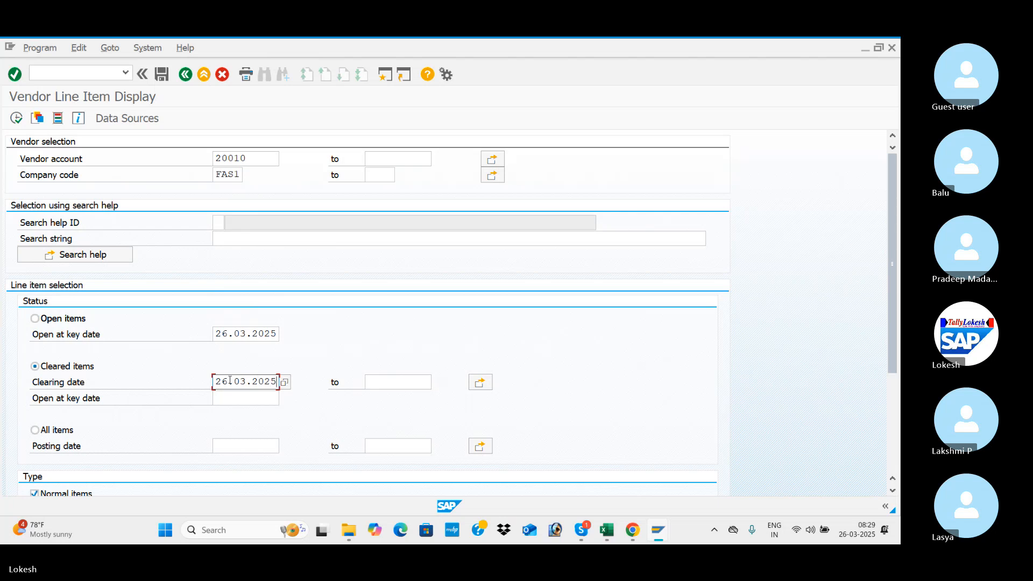
{"action": "key", "text": "Tab"}
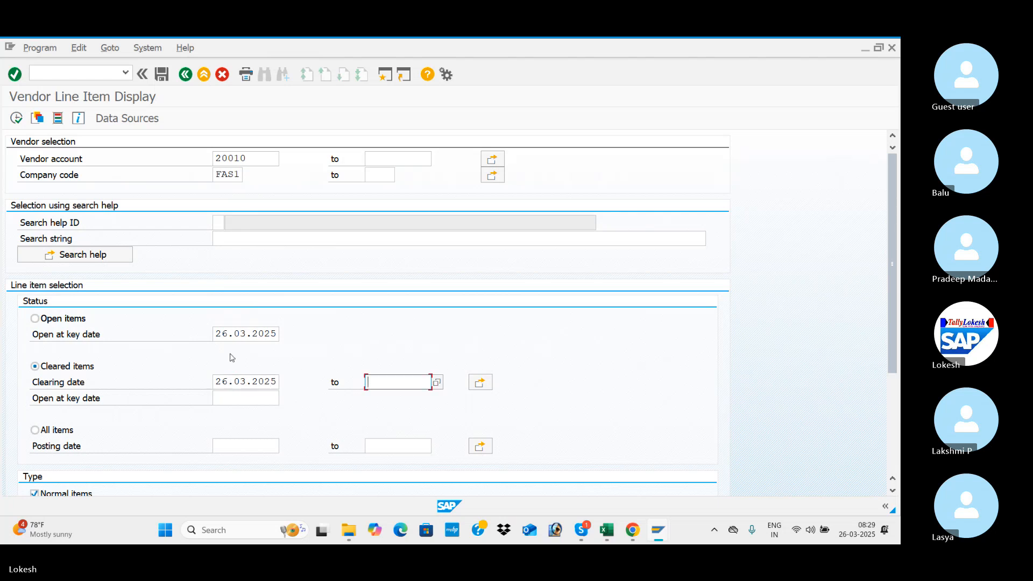
{"action": "left_click", "coordinate": [16, 118]}
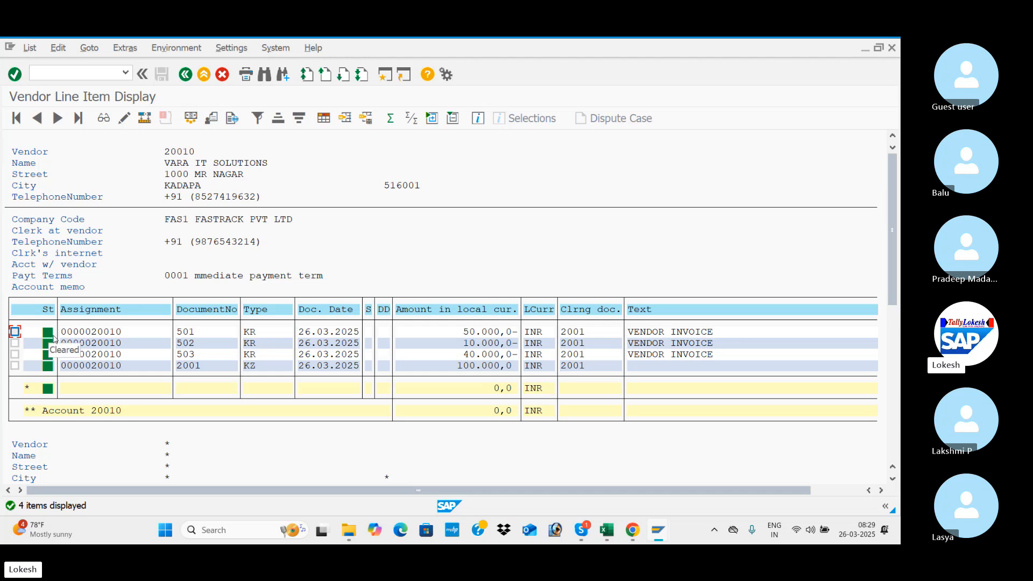
Switch the vendor line item display back to open items, then return to the outgoing payment entry.
{"action": "left_click", "coordinate": [186, 75]}
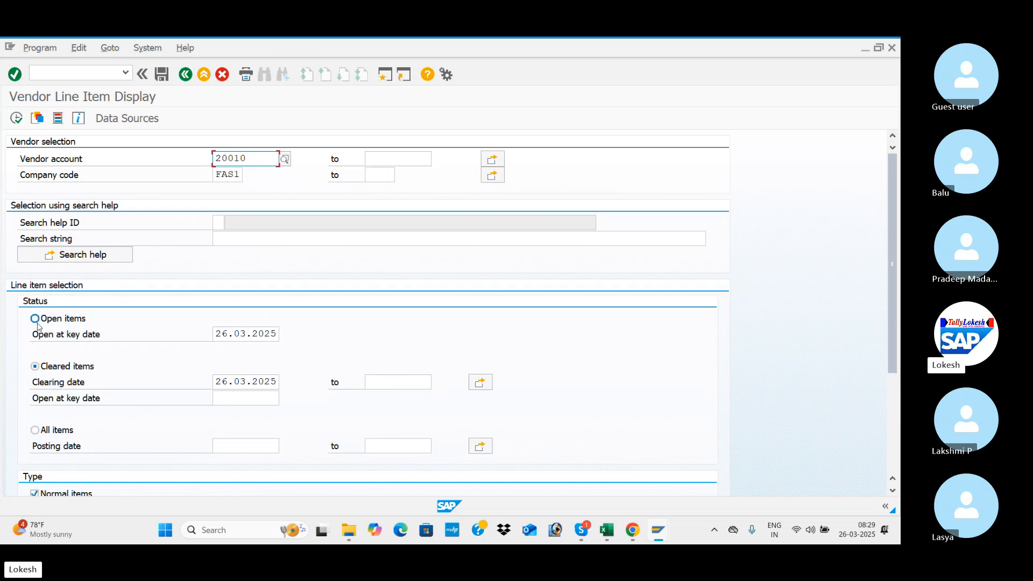
{"action": "left_click", "coordinate": [16, 118]}
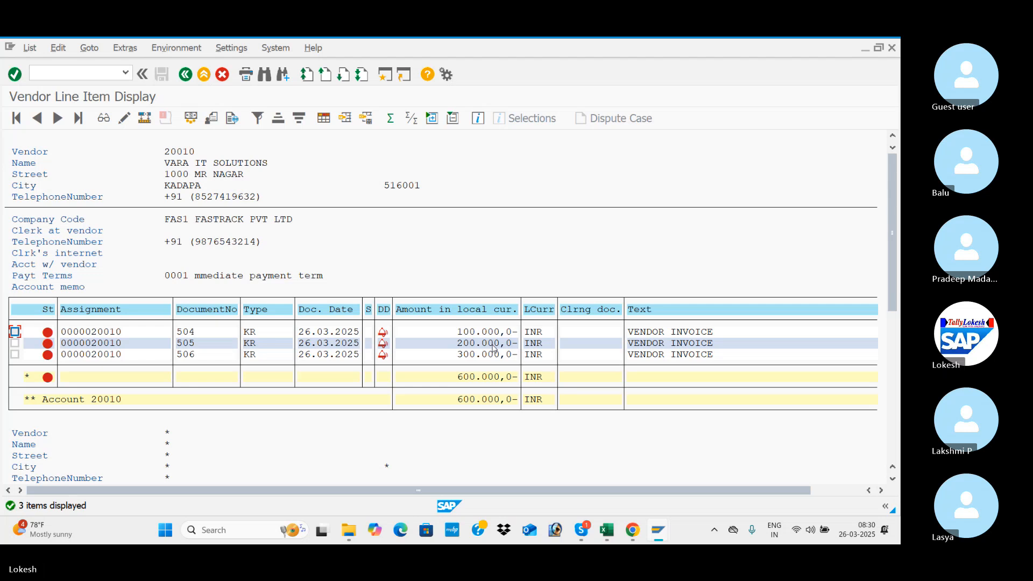
{"action": "key", "text": "alt+Tab"}
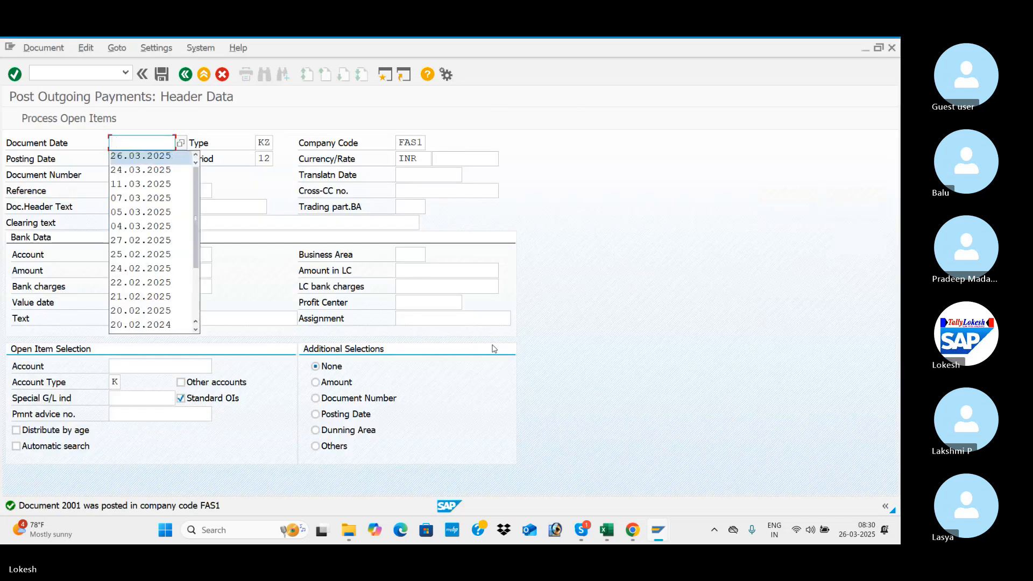
Fill the outgoing payment header with document date 26.03.2025, reference VEN -04 and header text VENDOR INVOICE.
{"action": "key", "text": "Return"}
{"action": "key", "text": "Tab"}
{"action": "key", "text": "Tab"}
{"action": "key", "text": "Tab"}
{"action": "key", "text": "Tab"}
{"action": "key", "text": "Tab"}
{"action": "key", "text": "Tab"}
{"action": "key", "text": "Tab"}
{"action": "key", "text": "Tab"}
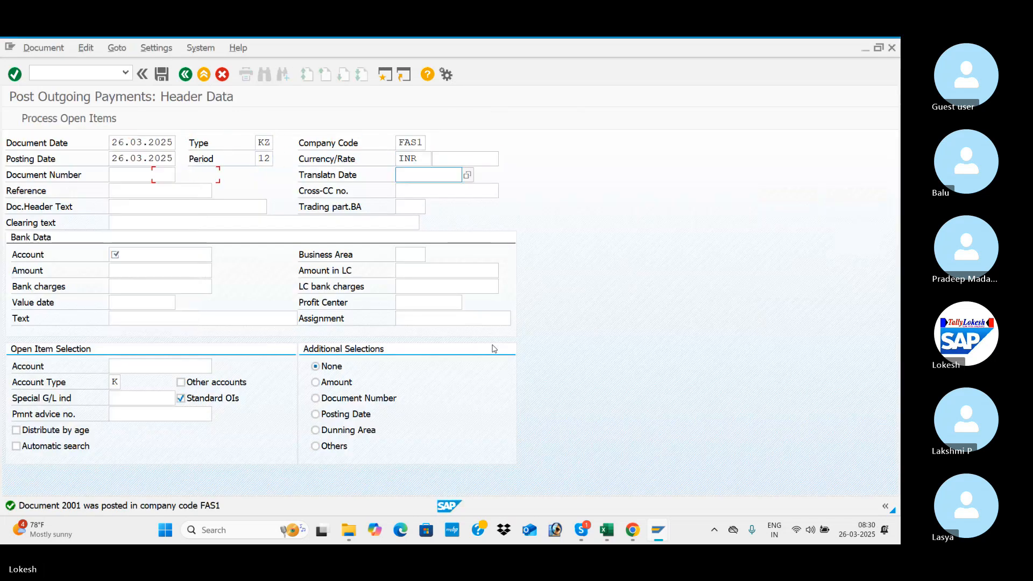
{"action": "key", "text": "Tab"}
{"action": "key", "text": "Down"}
{"action": "key", "text": "Tab"}
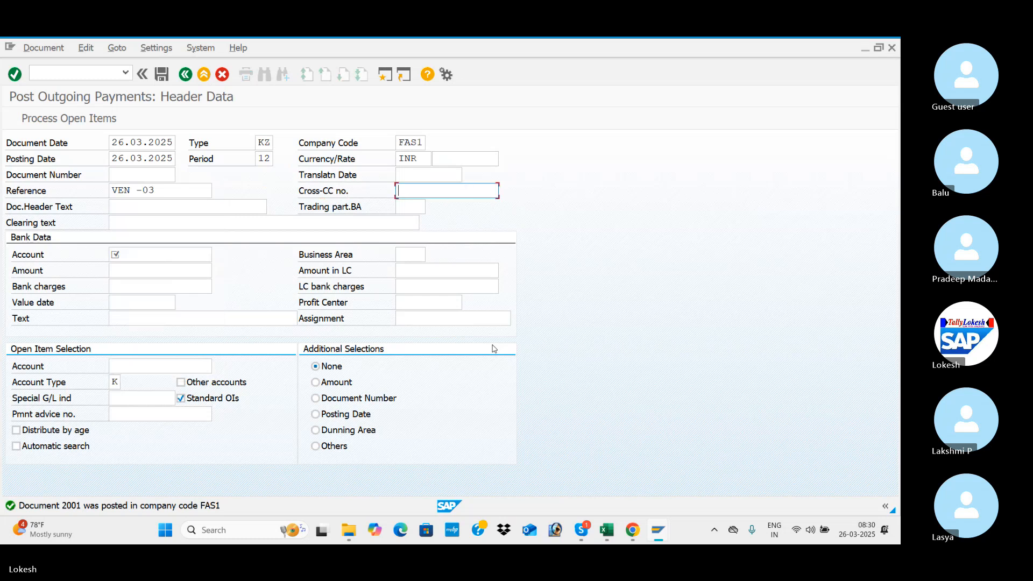
{"action": "left_click", "coordinate": [166, 193]}
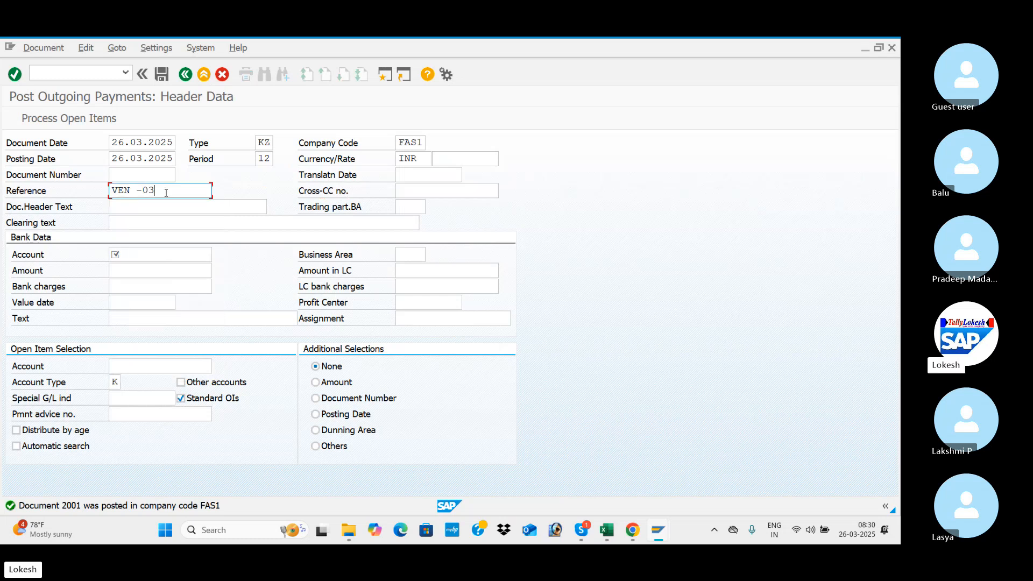
{"action": "key", "text": "BackSpace"}
{"action": "type", "text": "4"}
{"action": "key", "text": "Tab"}
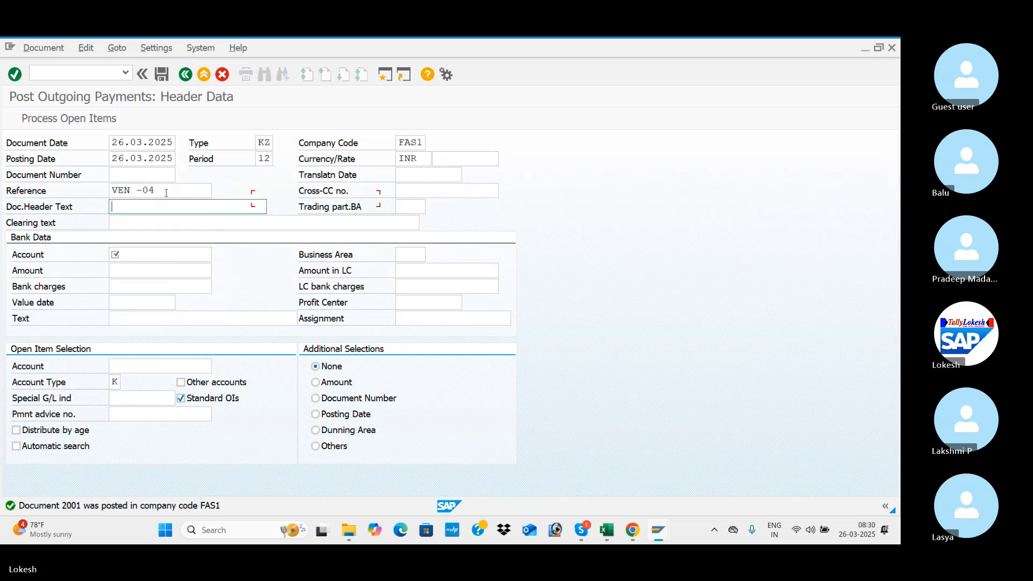
{"action": "key", "text": "Down"}
{"action": "key", "text": "Tab"}
Enter the SBI Bank G/L account in the bank data and set the payment amount to 550000.
{"action": "key", "text": "Tab"}
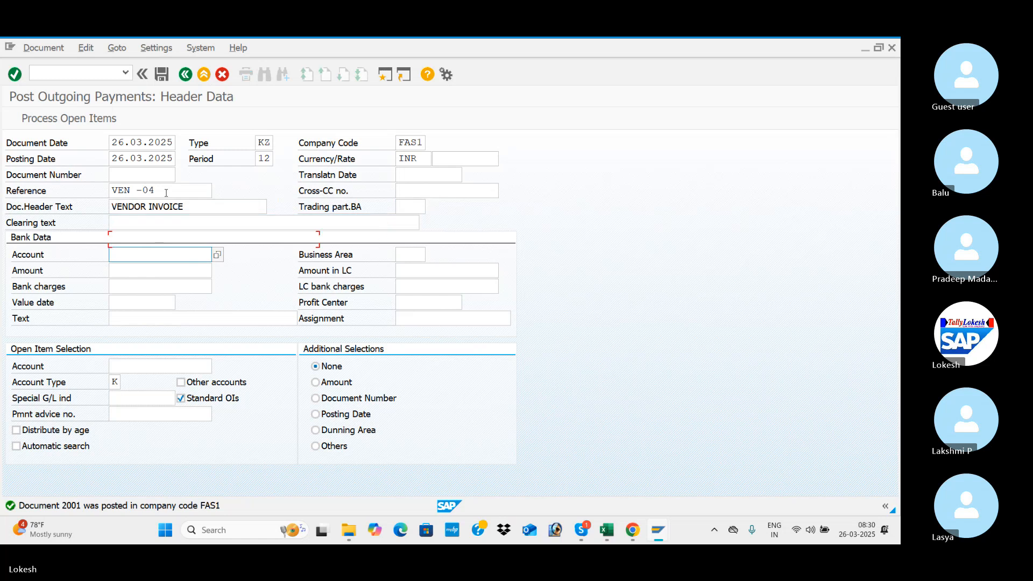
{"action": "key", "text": "Tab"}
{"action": "left_click", "coordinate": [139, 255]}
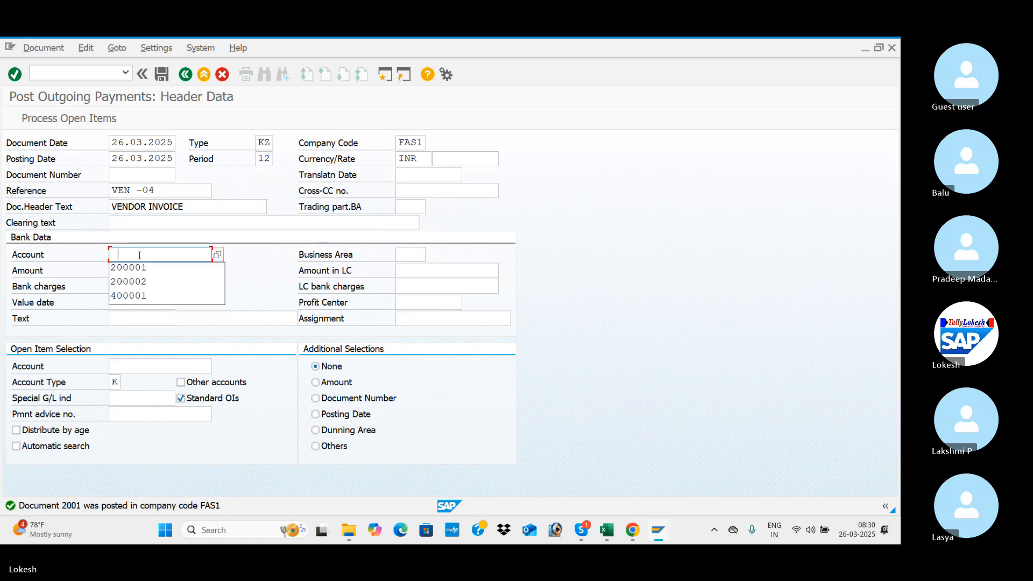
{"action": "key", "text": "Down"}
{"action": "key", "text": "Tab"}
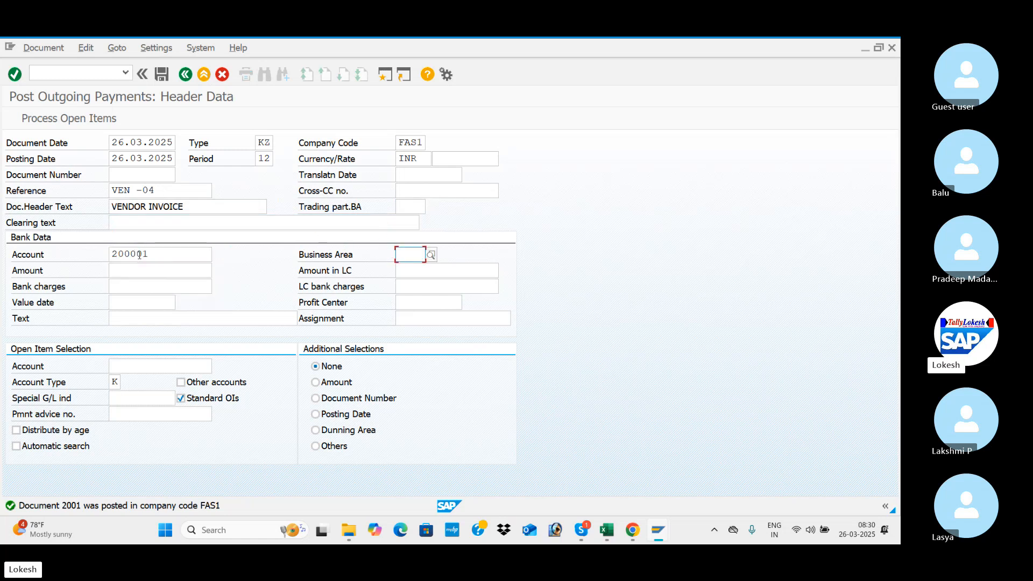
{"action": "key", "text": "Tab"}
{"action": "type", "text": "55"}
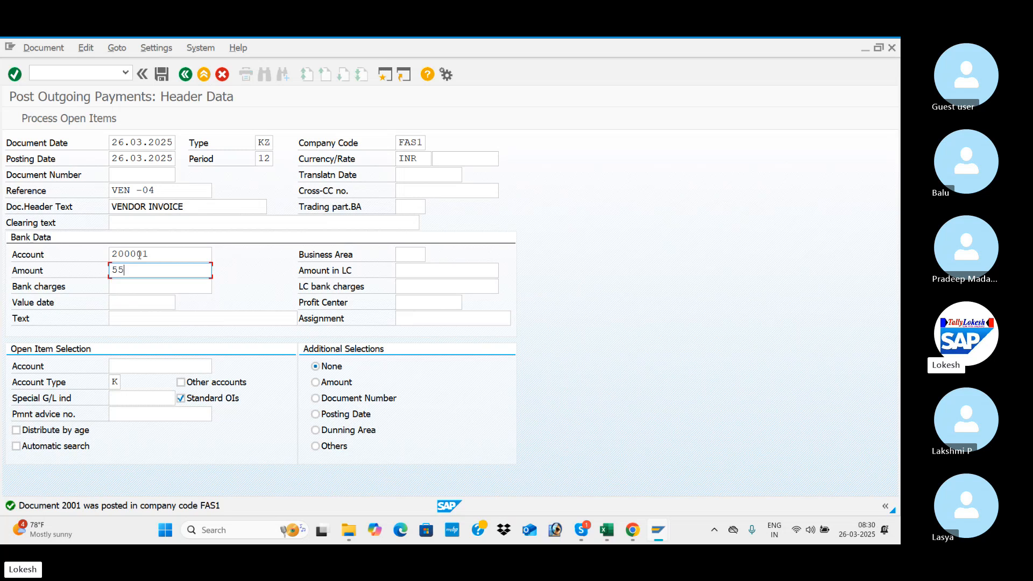
{"action": "type", "text": "0000"}
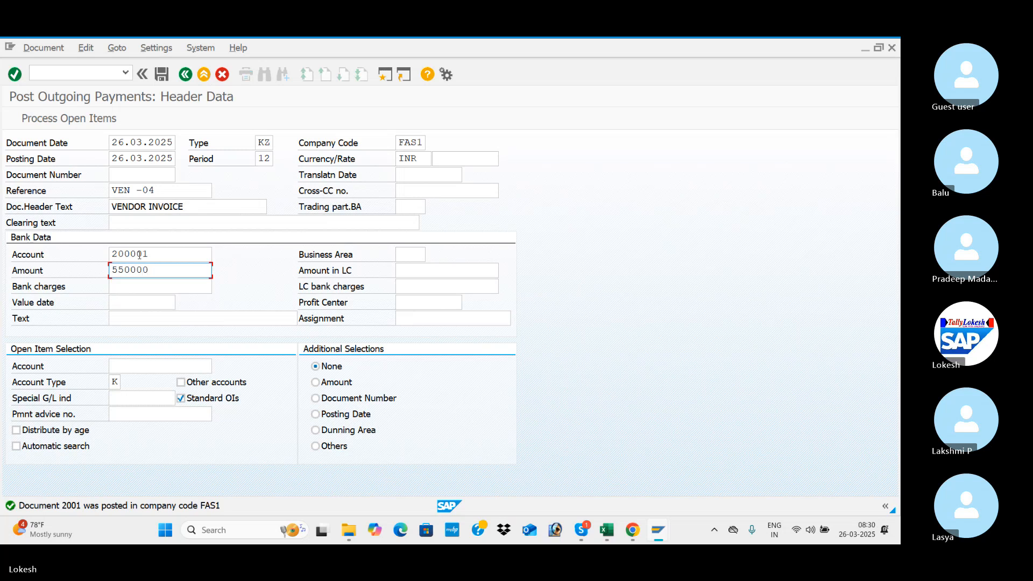
Complete the bank data with value date 26.03.2025 and the text VENDOR INVOICE.
{"action": "key", "text": "Tab"}
{"action": "key", "text": "Tab"}
{"action": "key", "text": "Tab"}
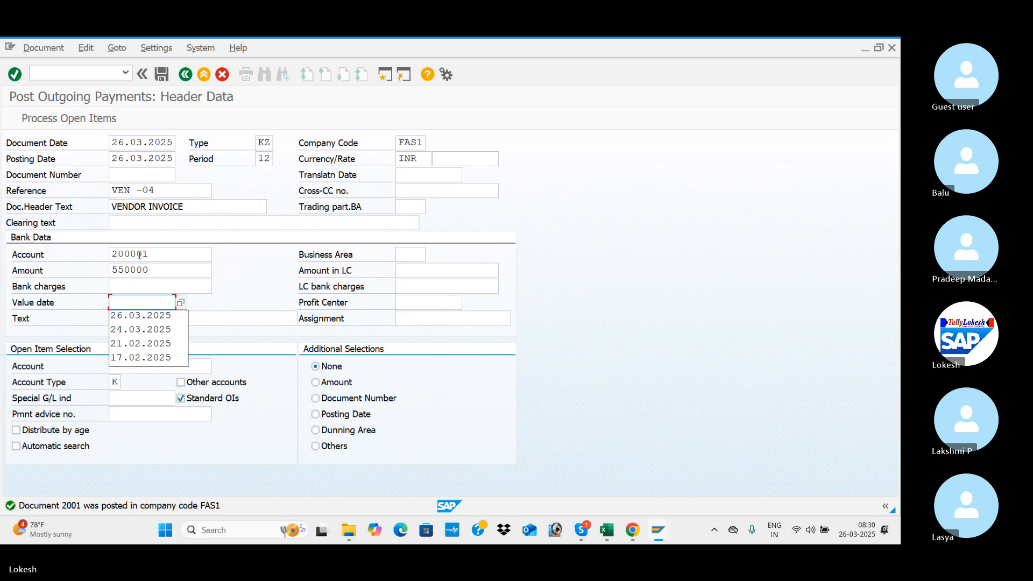
{"action": "key", "text": "Down"}
{"action": "key", "text": "Tab"}
{"action": "key", "text": "Tab"}
{"action": "key", "text": "Down"}
Select VARA IT SOLUTIONS' vendor account for the open item selection and process its open items.
{"action": "key", "text": "Tab"}
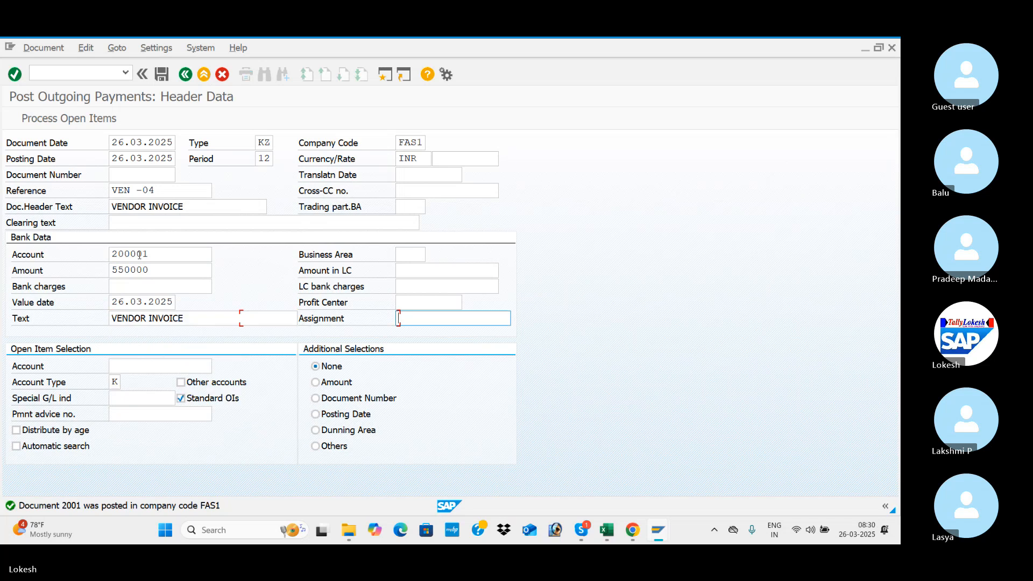
{"action": "key", "text": "Tab"}
{"action": "key", "text": "Down"}
{"action": "key", "text": "Tab"}
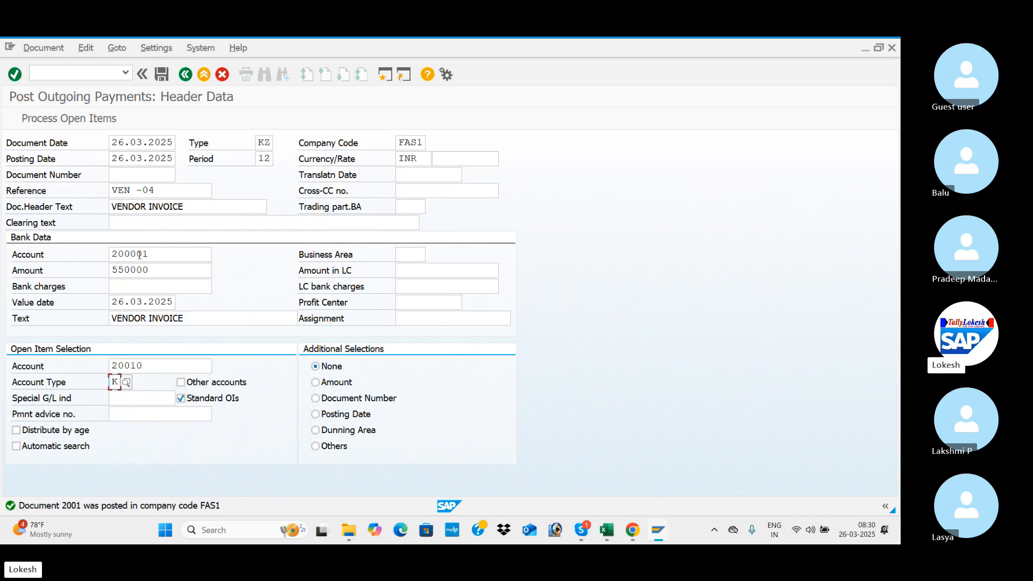
{"action": "key", "text": "Return"}
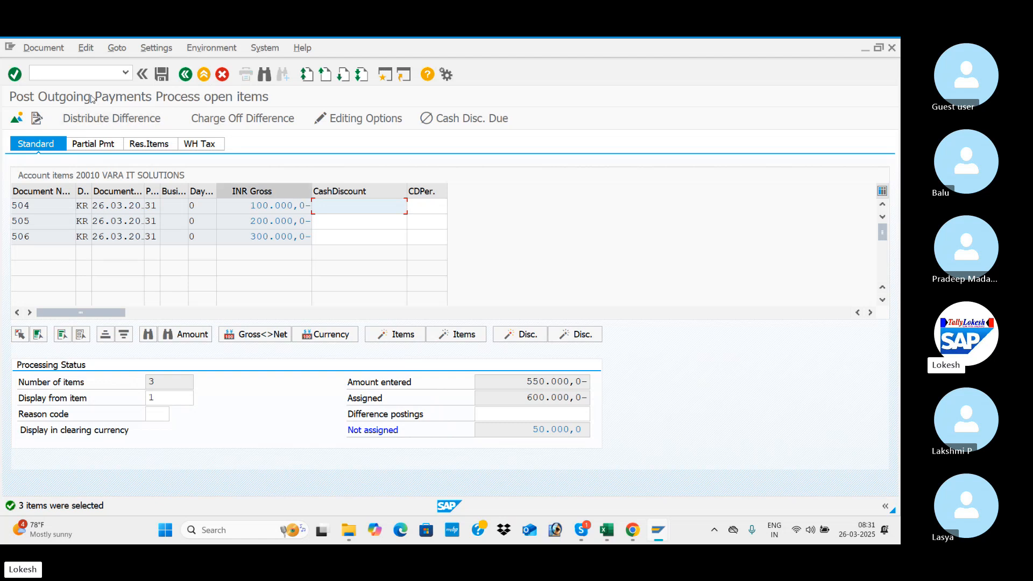
Assign a partial payment of 50.000 to the 100.000 invoice and start posting the payment document.
{"action": "left_click", "coordinate": [96, 146]}
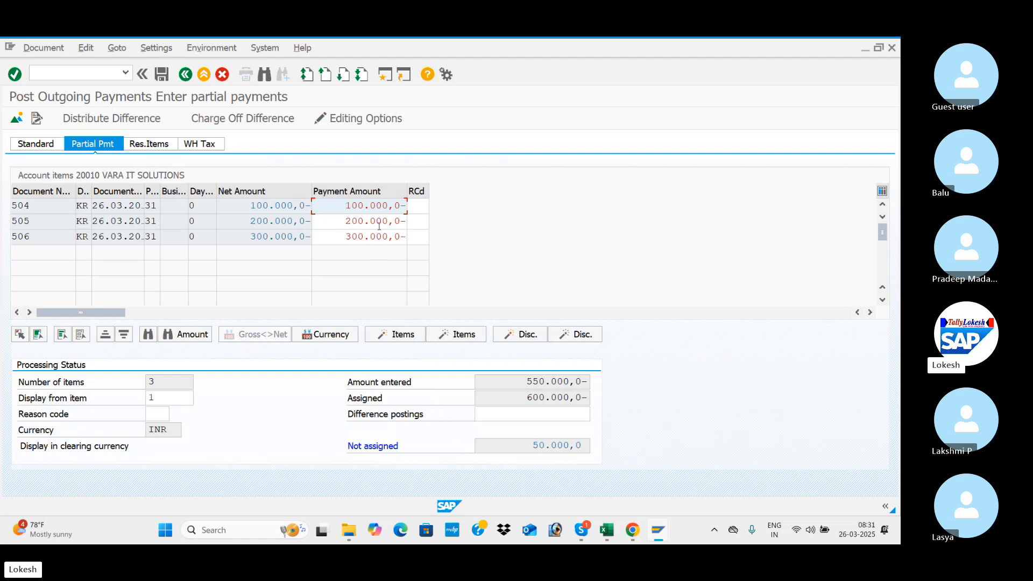
{"action": "left_click", "coordinate": [346, 220]}
{"action": "left_click", "coordinate": [359, 235]}
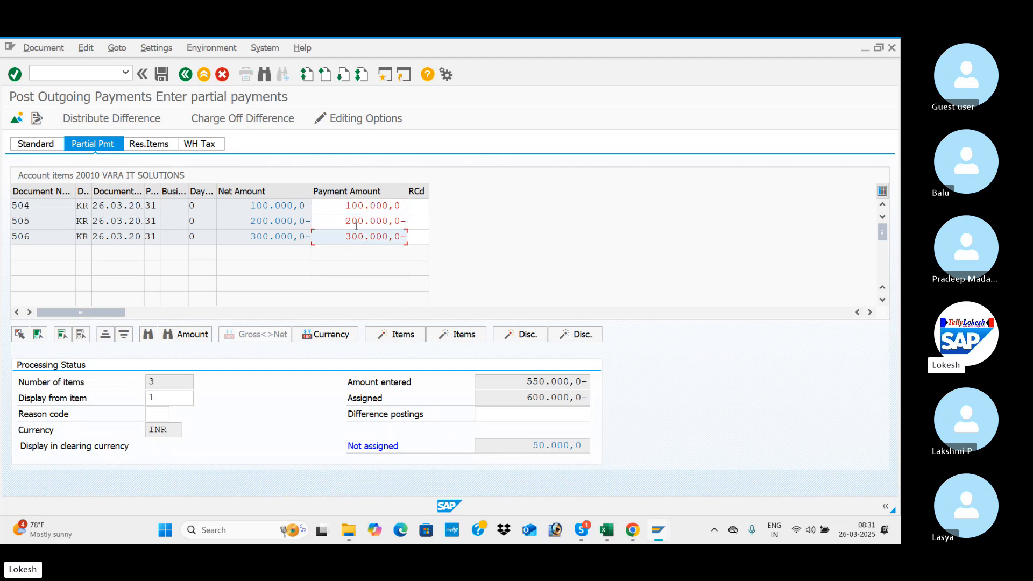
{"action": "left_click", "coordinate": [347, 206]}
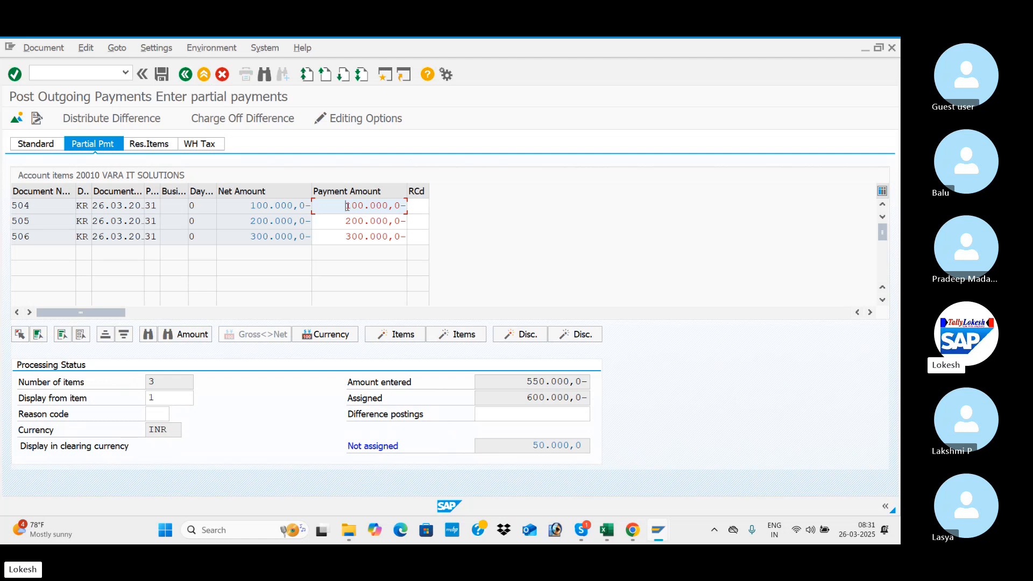
{"action": "double_click", "coordinate": [348, 207]}
{"action": "left_click", "coordinate": [160, 75]}
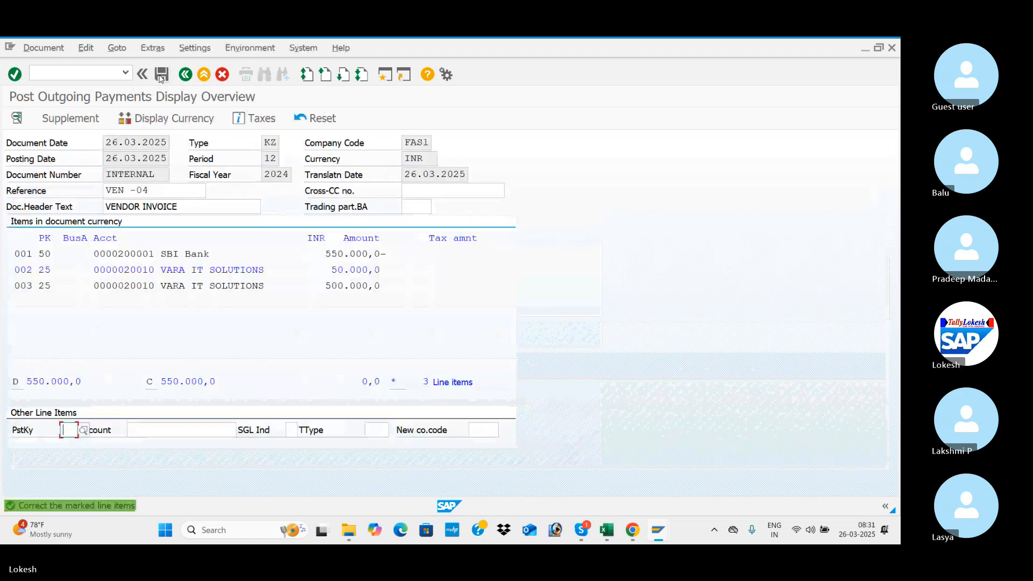
Fill the marked vendor line item's text with VENDOR INVOICE and post the partial payment document.
{"action": "double_click", "coordinate": [220, 270]}
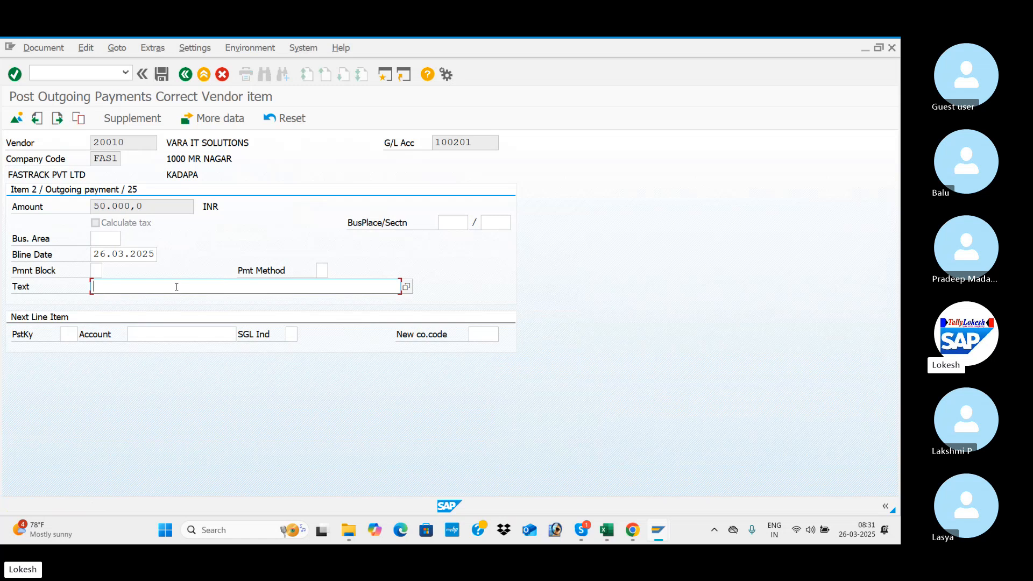
{"action": "left_click", "coordinate": [177, 287]}
{"action": "left_click", "coordinate": [177, 300]}
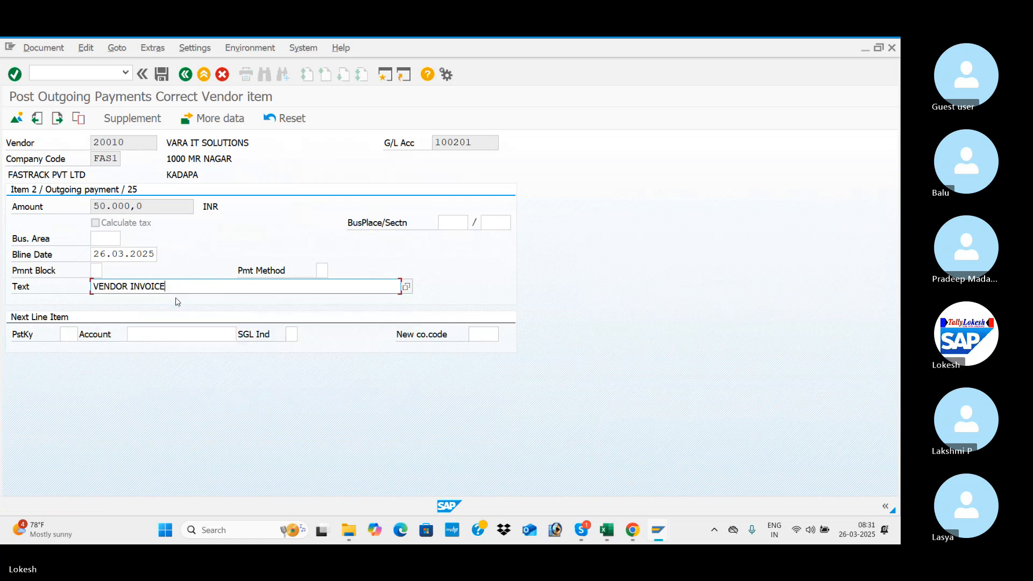
{"action": "left_click", "coordinate": [162, 79]}
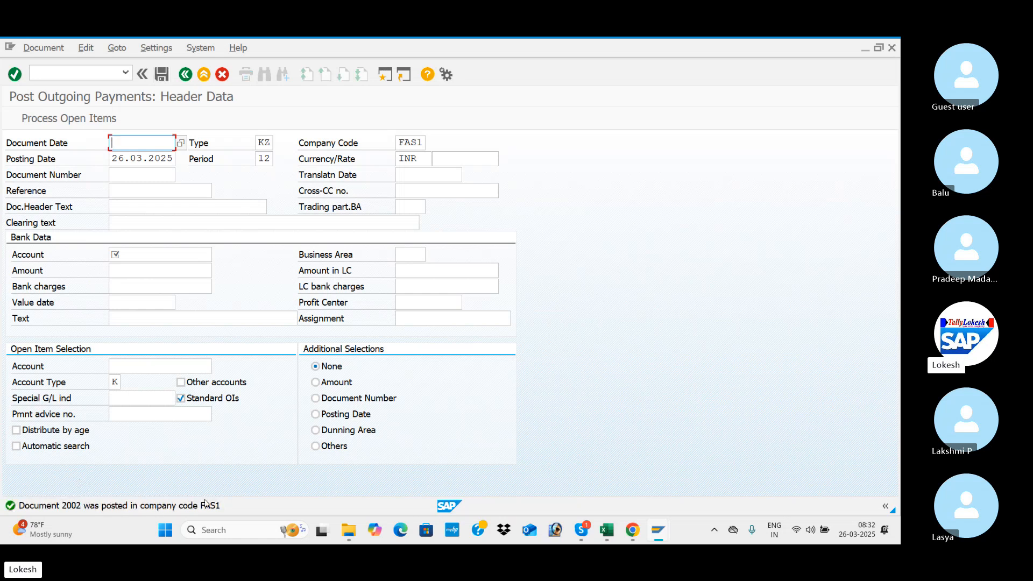
Switch to the Vendor Line Item Display and refresh the open items list for VARA IT SOLUTIONS.
{"action": "key", "text": "alt+Tab"}
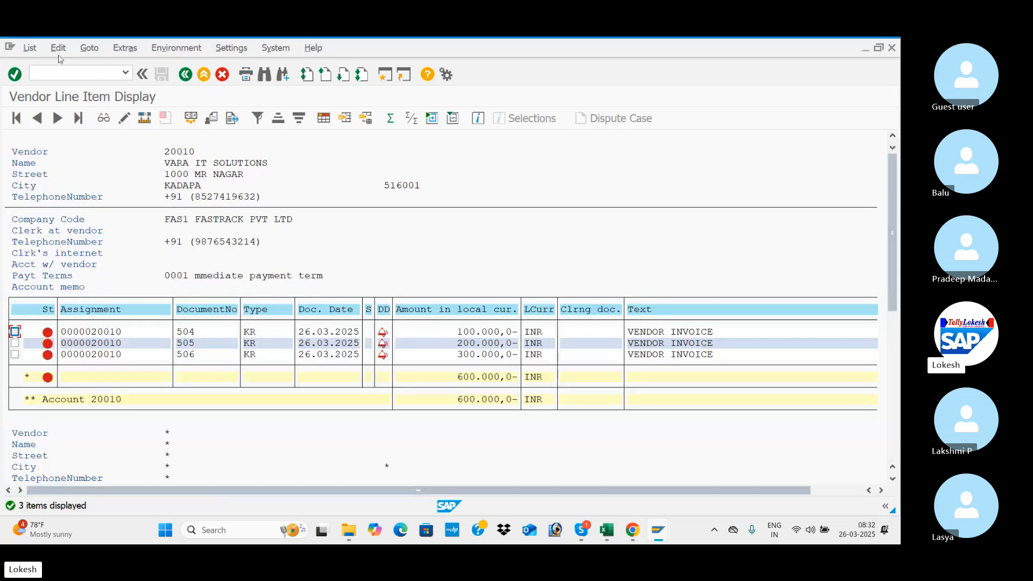
{"action": "left_click", "coordinate": [29, 48]}
{"action": "left_click", "coordinate": [47, 81]}
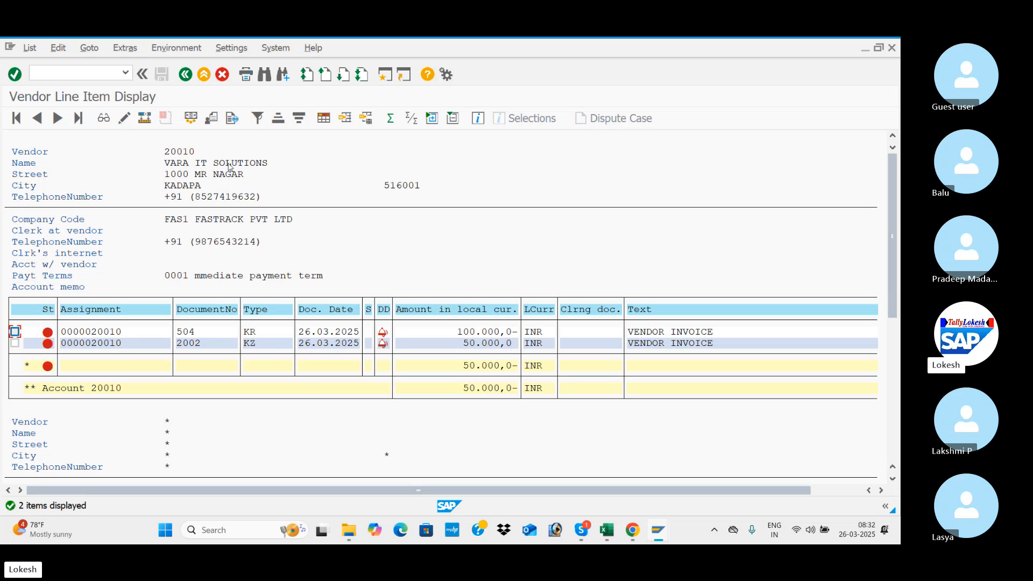
Display the vendor's cleared items in company code FAS1 for clearing date 26.03.2025.
{"action": "left_click", "coordinate": [185, 75]}
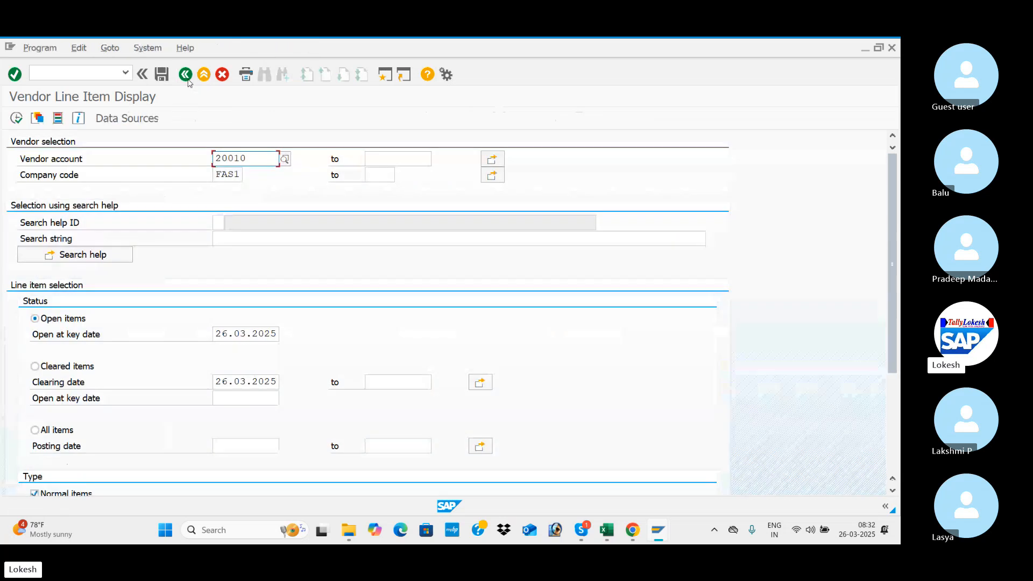
{"action": "left_click", "coordinate": [35, 366]}
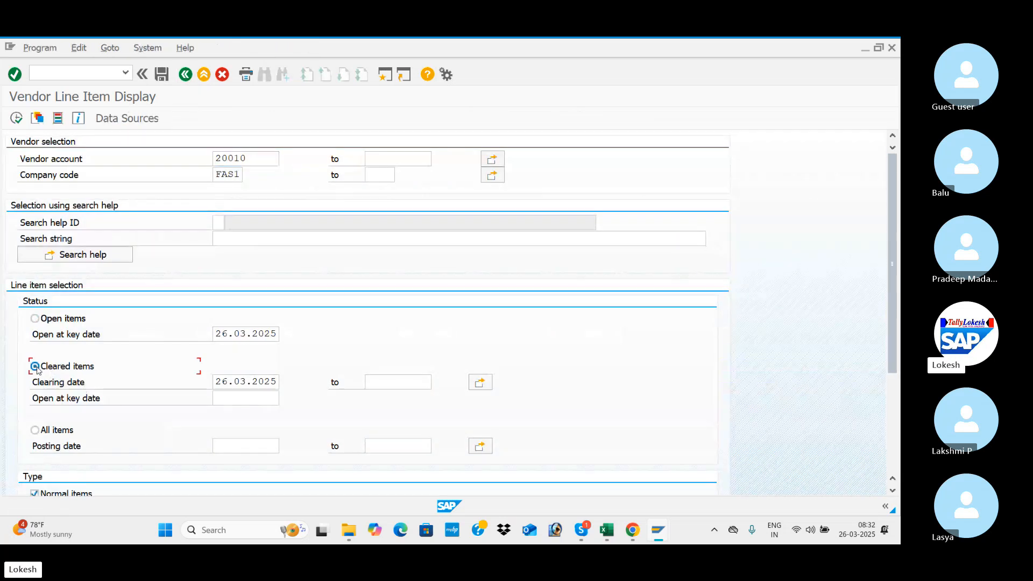
{"action": "left_click", "coordinate": [16, 119]}
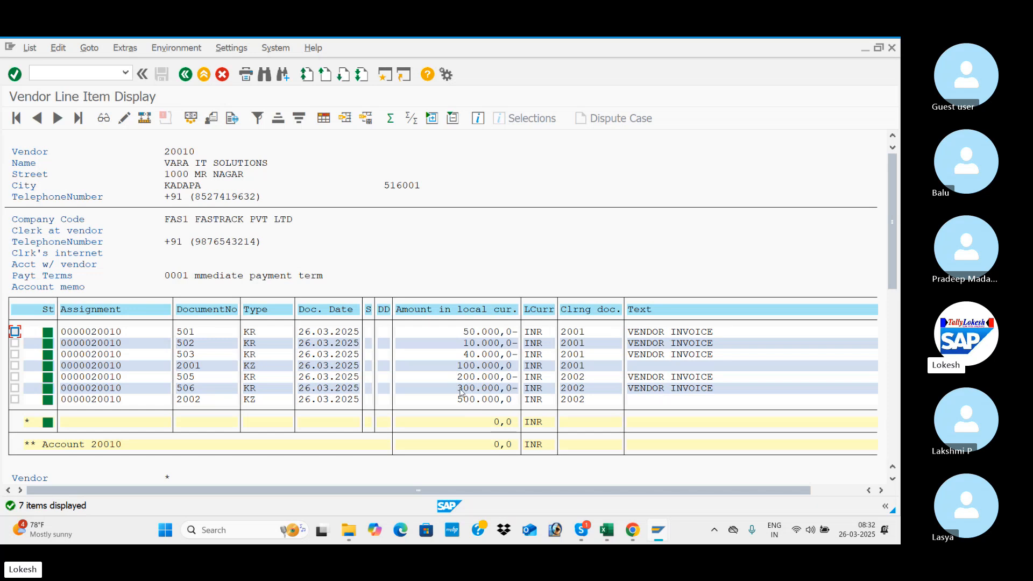
Return to the selection and display the vendor's open items at key date 26.03.2025.
{"action": "left_click", "coordinate": [186, 76]}
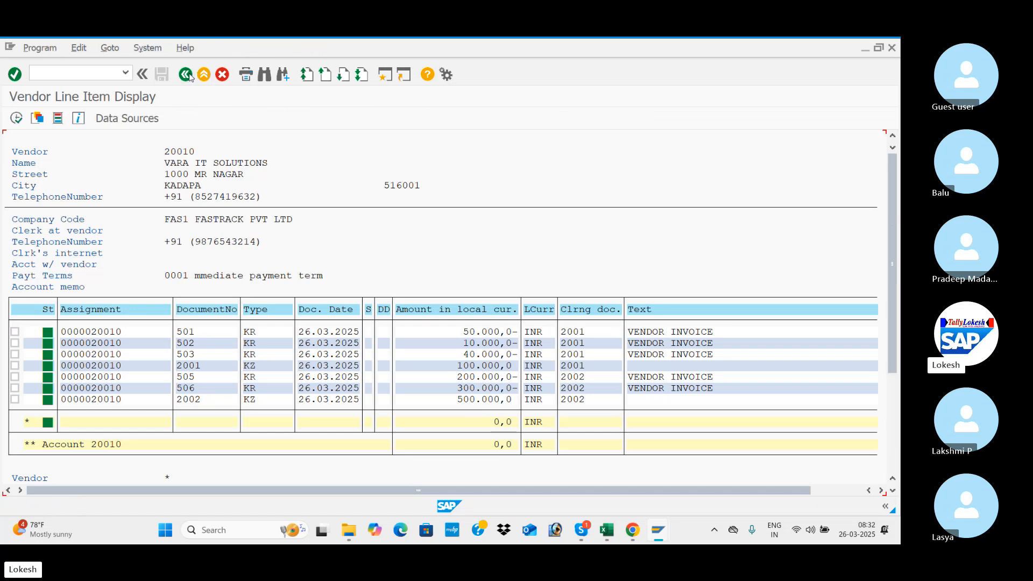
{"action": "left_click", "coordinate": [35, 319]}
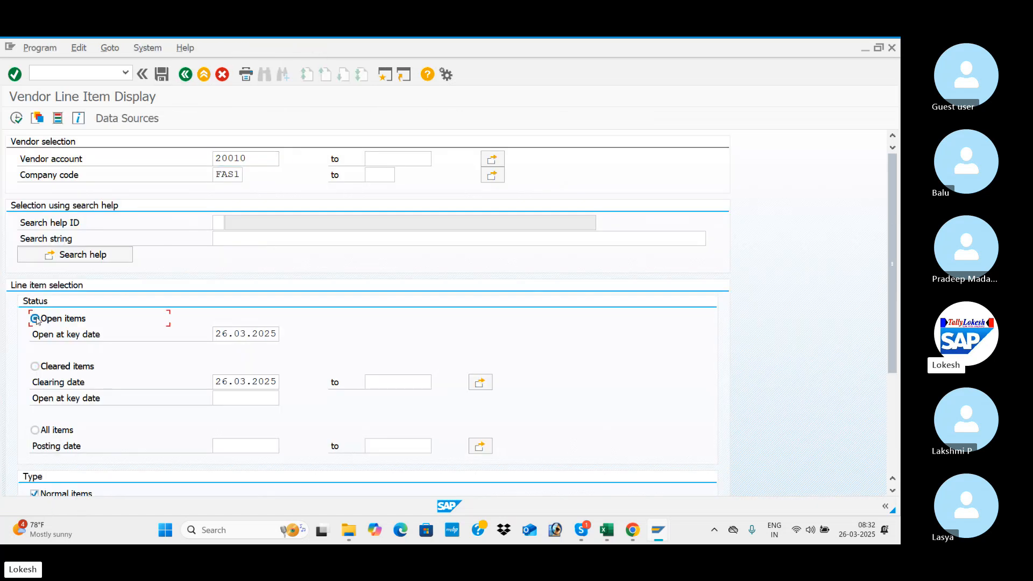
{"action": "left_click", "coordinate": [16, 118]}
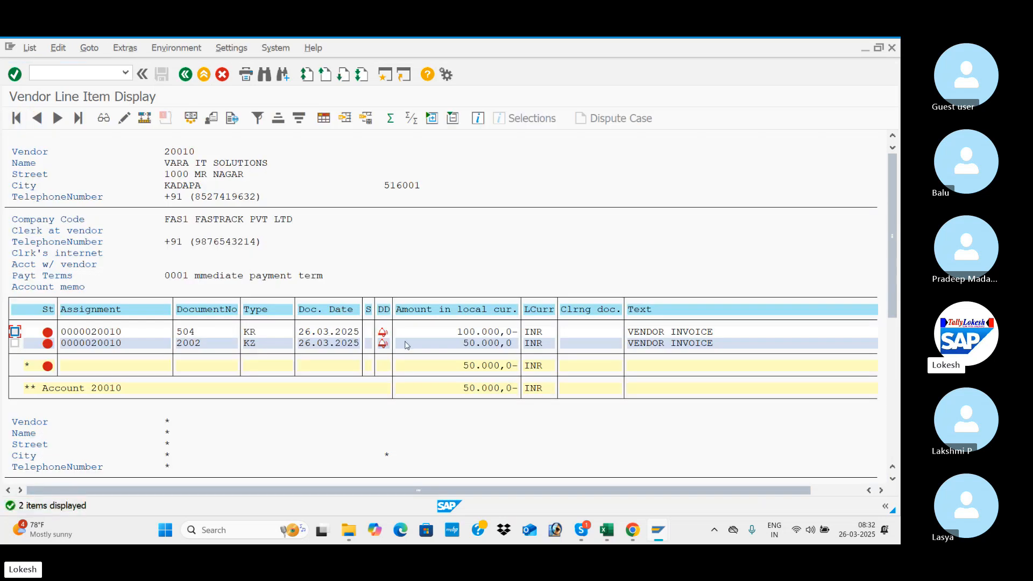
Switch to the SAP CONTENT CONFIGURATION workbook in Excel and review the Residual Clearing entry on the Vendor Payment Manual Clearing sheet.
{"action": "key", "text": "alt+Tab"}
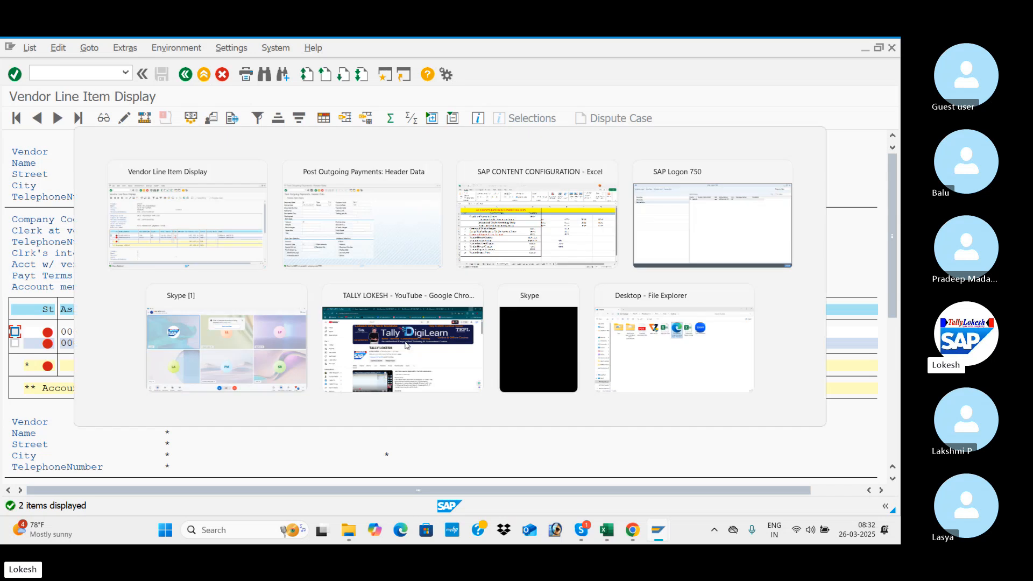
{"action": "key", "text": "alt+Tab"}
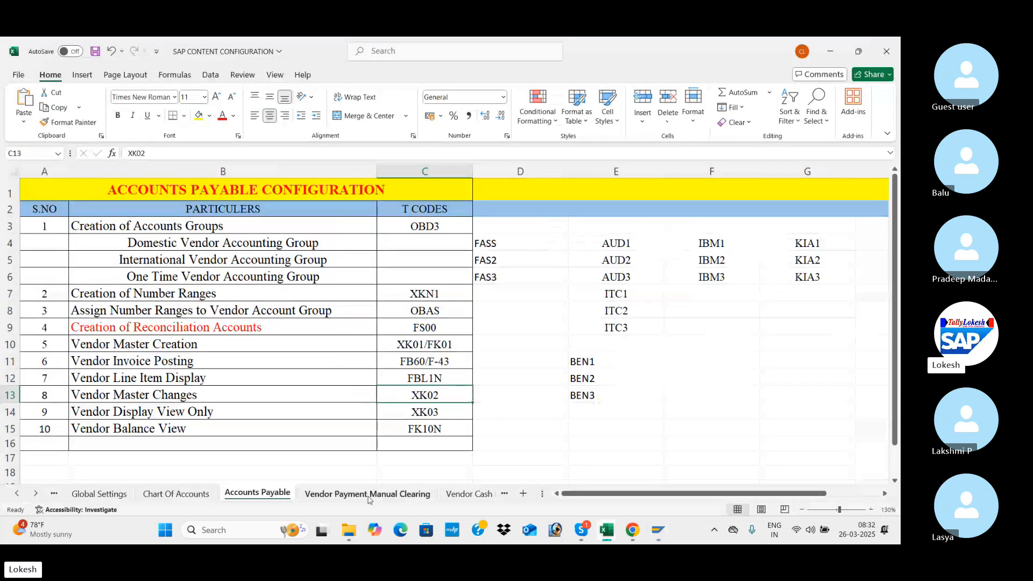
{"action": "left_click", "coordinate": [369, 495]}
{"action": "left_click", "coordinate": [231, 380]}
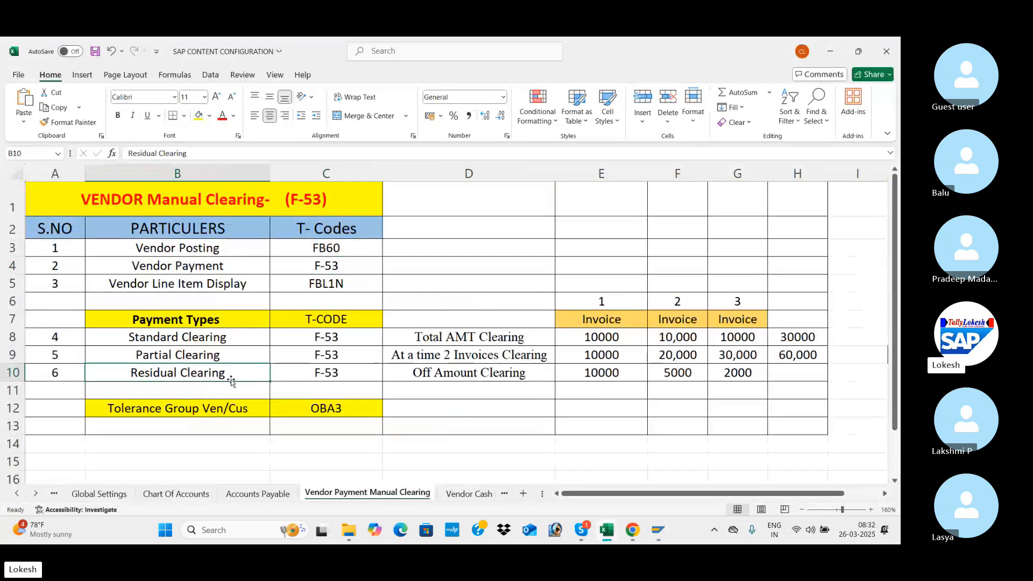
{"action": "left_click", "coordinate": [499, 382]}
{"action": "left_click", "coordinate": [532, 373]}
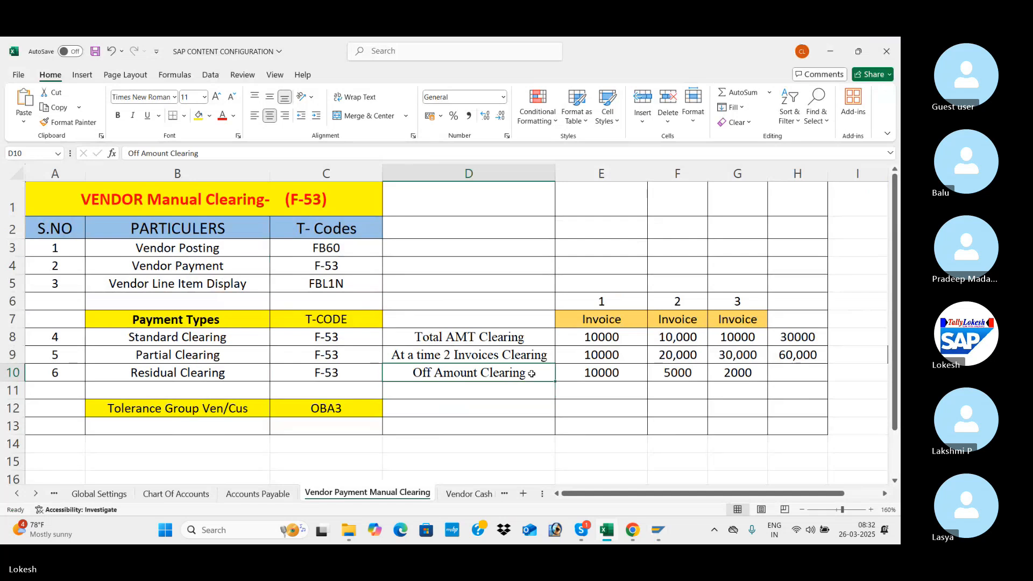
Switch back to SAP's outgoing payment header and set the document date to 26.03.2025.
{"action": "key", "text": "alt+Tab"}
{"action": "key", "text": "Tab"}
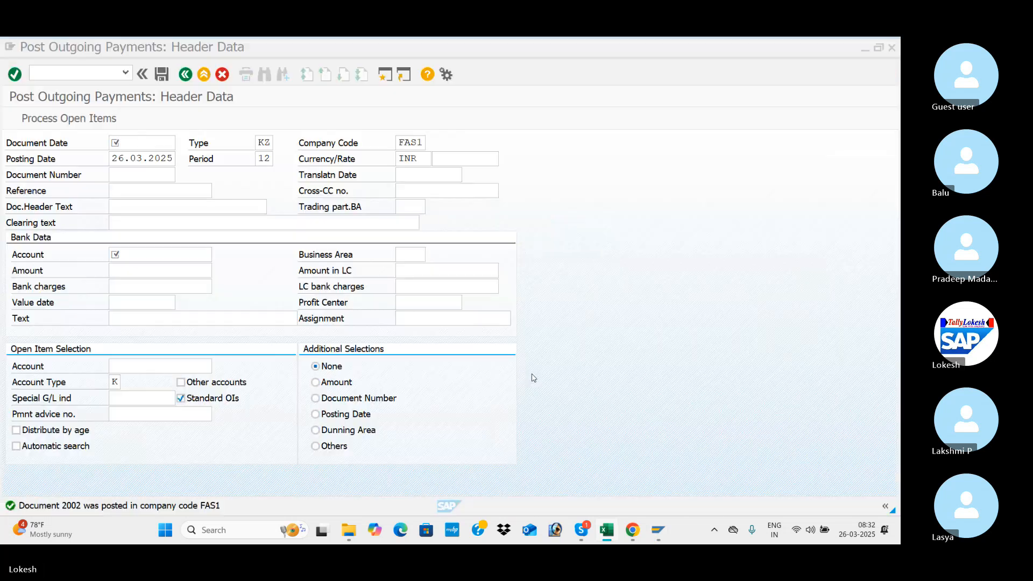
{"action": "key", "text": "space"}
{"action": "key", "text": "Down"}
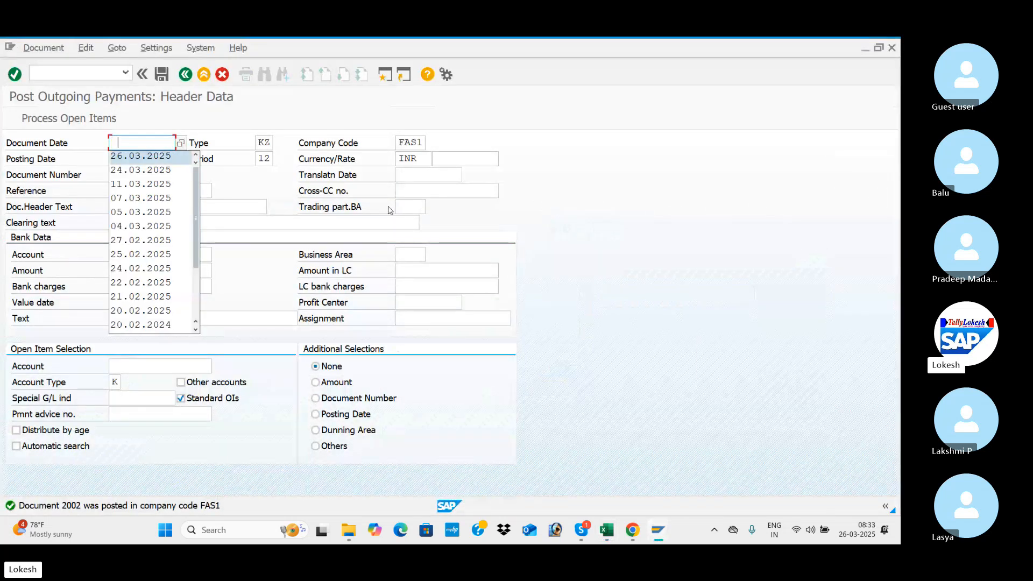
{"action": "key", "text": "Return"}
{"action": "key", "text": "Tab"}
Enter VEN -06 as the reference of the outgoing payment.
{"action": "key", "text": "Tab"}
{"action": "key", "text": "Tab"}
{"action": "key", "text": "Tab"}
{"action": "key", "text": "Tab"}
{"action": "key", "text": "Tab"}
{"action": "key", "text": "Tab"}
{"action": "key", "text": "Tab"}
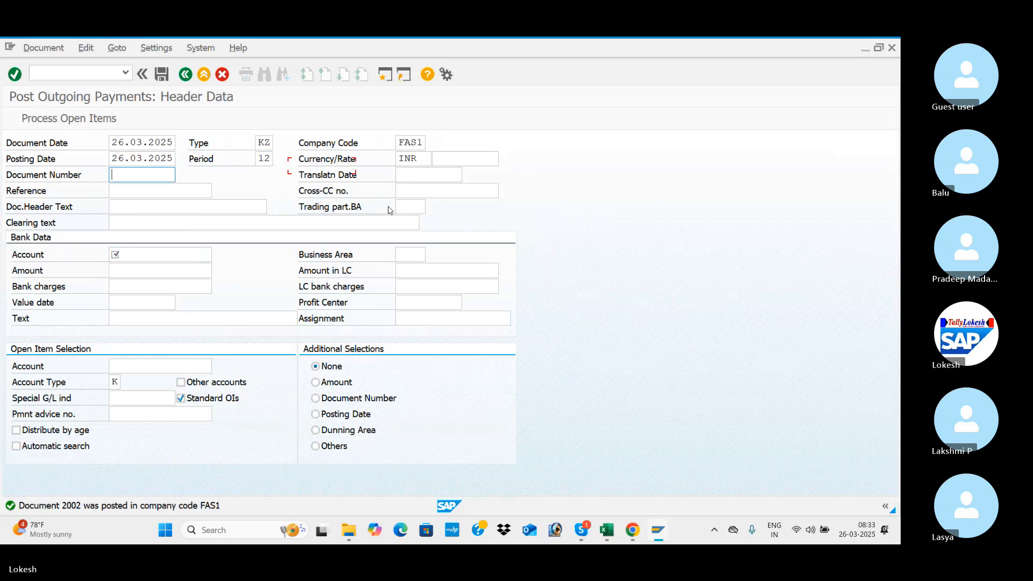
{"action": "key", "text": "Tab"}
{"action": "key", "text": "space"}
{"action": "key", "text": "Down"}
{"action": "key", "text": "Return"}
{"action": "key", "text": "Tab"}
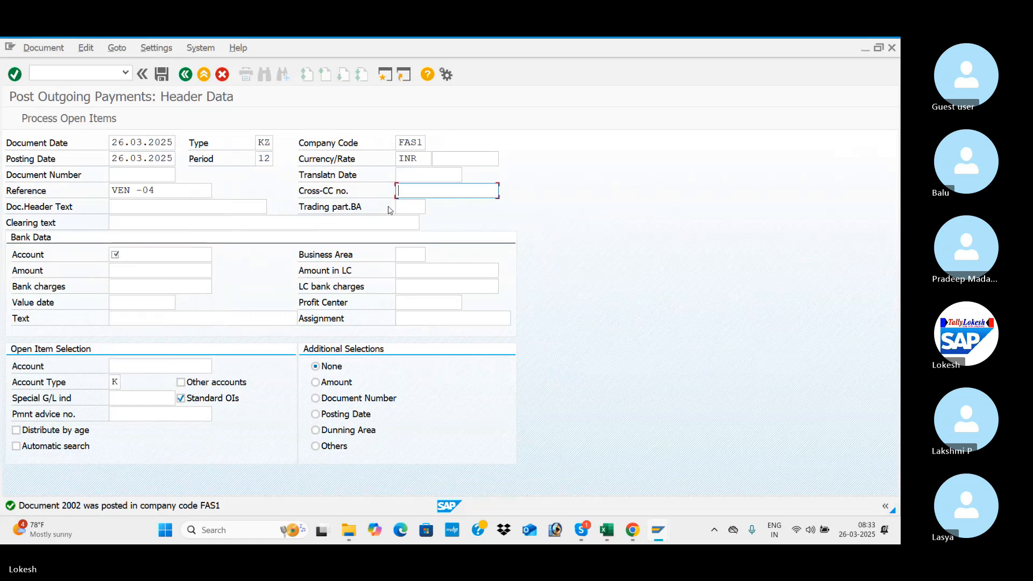
{"action": "left_click", "coordinate": [169, 189]}
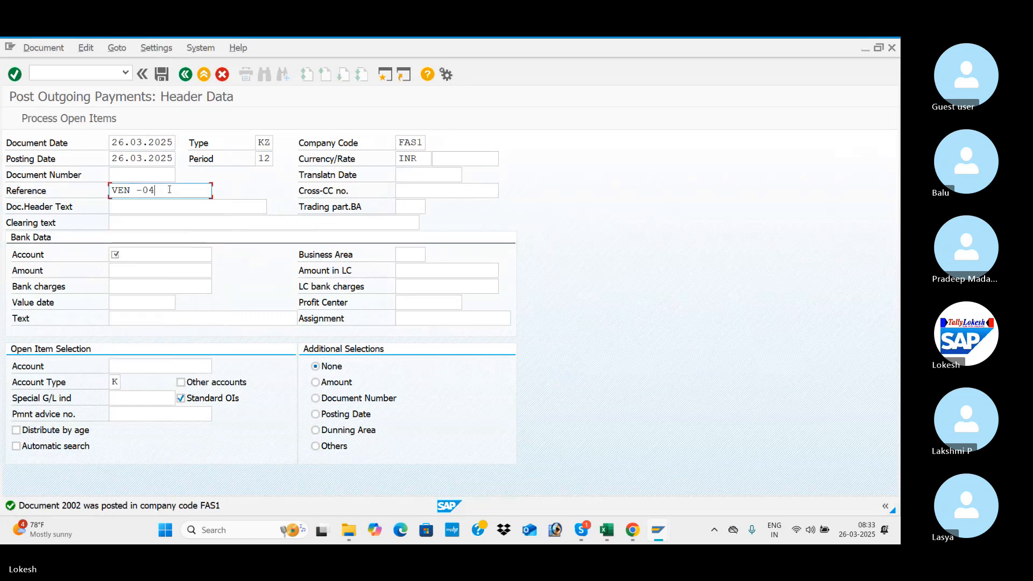
{"action": "key", "text": "BackSpace"}
{"action": "type", "text": "6"}
{"action": "key", "text": "Tab"}
Set the payment's document header text to VENDOR INVOICE.
{"action": "key", "text": "Tab"}
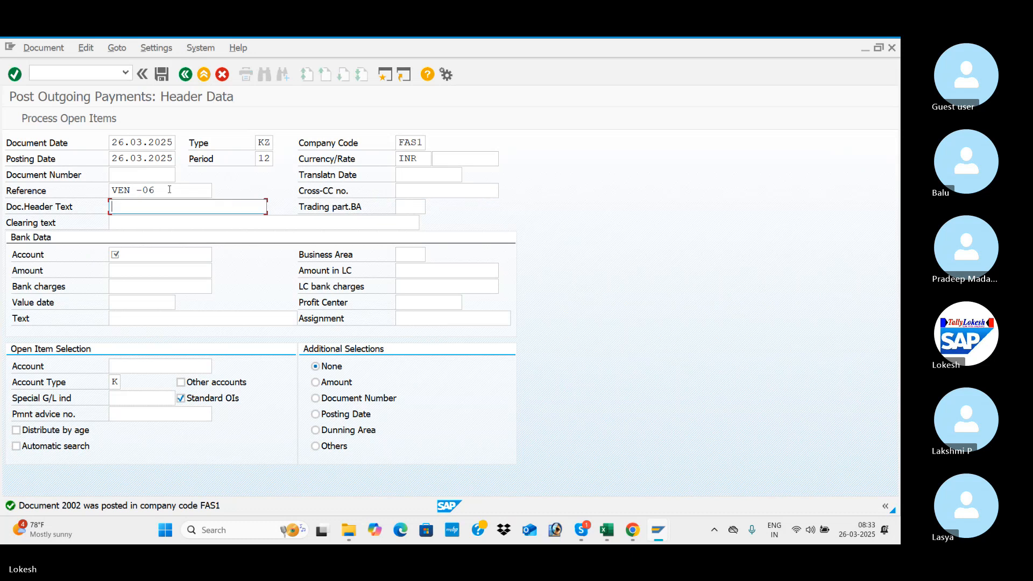
{"action": "key", "text": "Down"}
{"action": "key", "text": "Return"}
{"action": "key", "text": "Tab"}
{"action": "key", "text": "Tab"}
{"action": "key", "text": "Tab"}
{"action": "key", "text": "Tab"}
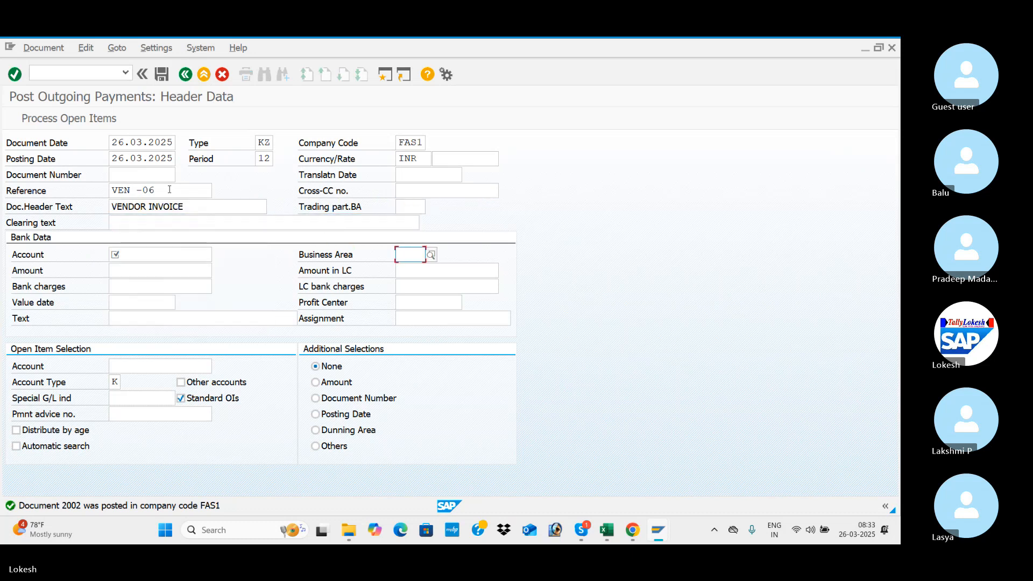
Enter the SBI Bank account in the bank data with a payment amount of 30000.
{"action": "left_click", "coordinate": [146, 255]}
{"action": "key", "text": "Down"}
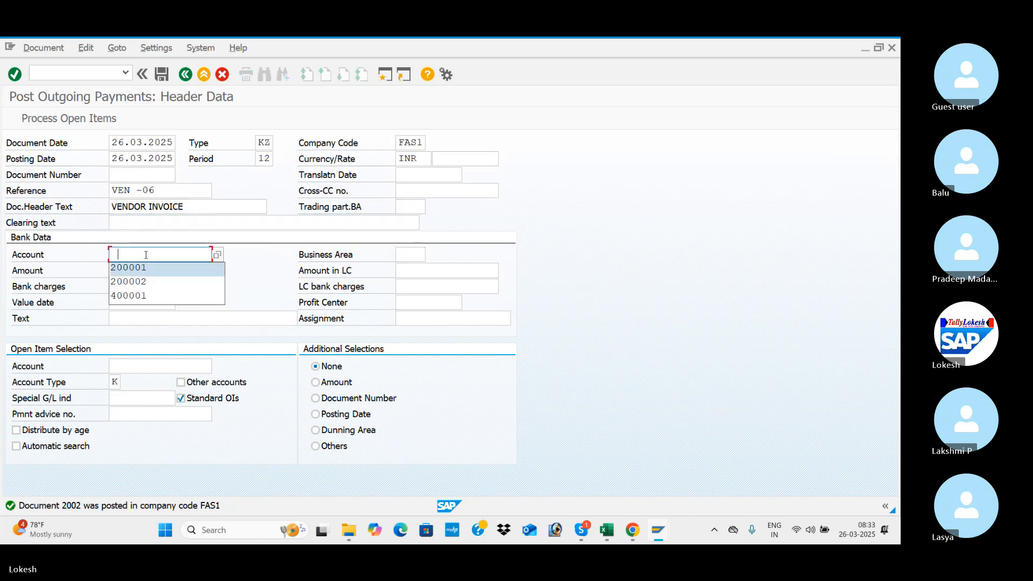
{"action": "key", "text": "Return"}
{"action": "key", "text": "Tab"}
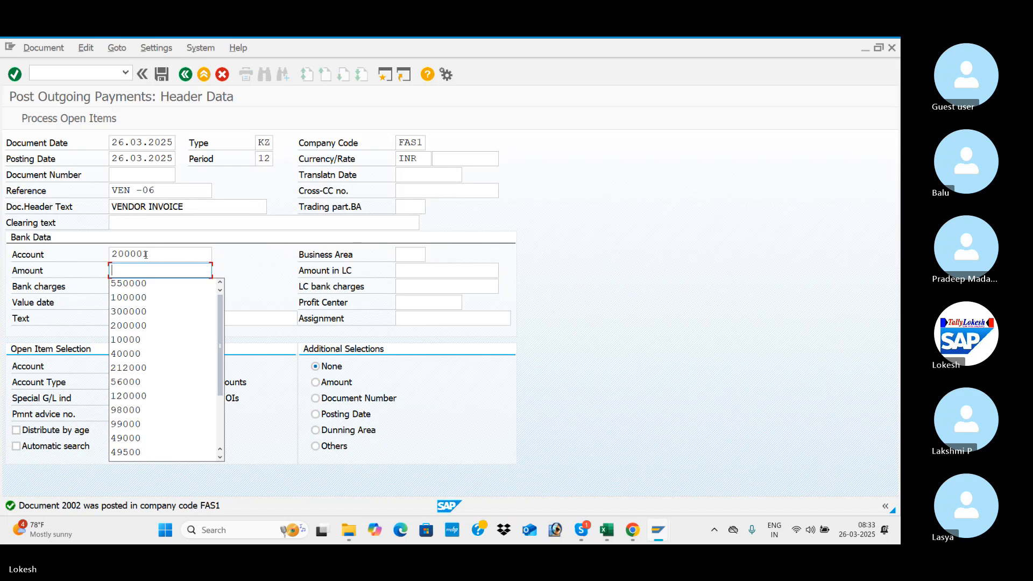
{"action": "type", "text": "3"}
{"action": "key", "text": "Down"}
{"action": "key", "text": "Down"}
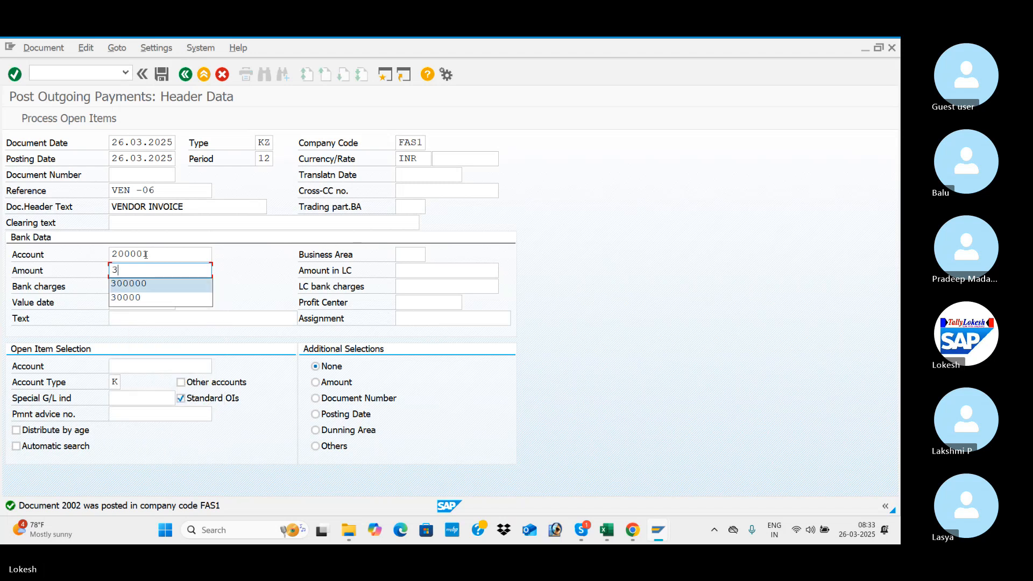
{"action": "key", "text": "Return"}
{"action": "key", "text": "Tab"}
{"action": "key", "text": "Tab"}
{"action": "key", "text": "Tab"}
Complete the bank data with value date 26.03.2025 and VENDOR INVOICE as the text.
{"action": "key", "text": "Tab"}
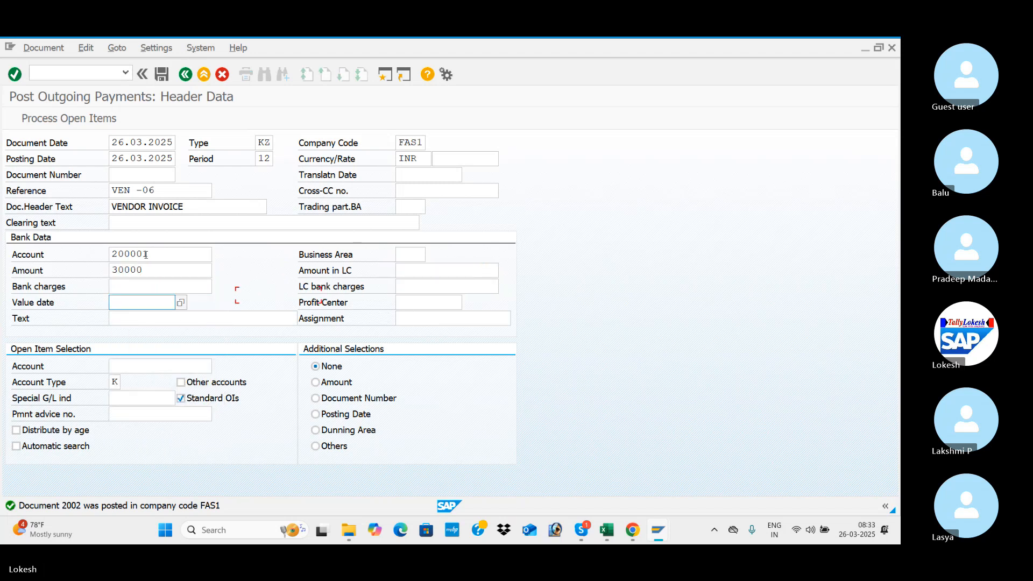
{"action": "key", "text": "Down"}
{"action": "key", "text": "Down"}
{"action": "key", "text": "Return"}
Choose VARA IT SOLUTIONS' vendor account for the open item selection and process its open items.
{"action": "key", "text": "Tab"}
{"action": "key", "text": "Tab"}
{"action": "key", "text": "Down"}
{"action": "key", "text": "Down"}
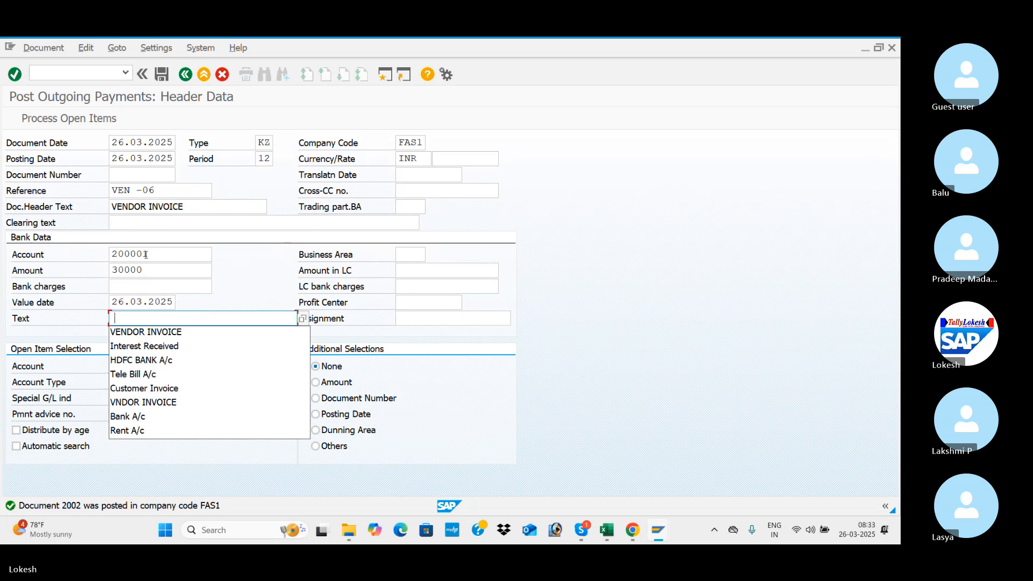
{"action": "key", "text": "Return"}
{"action": "key", "text": "Tab"}
{"action": "key", "text": "Tab"}
{"action": "key", "text": "Down"}
{"action": "key", "text": "Down"}
{"action": "key", "text": "Return"}
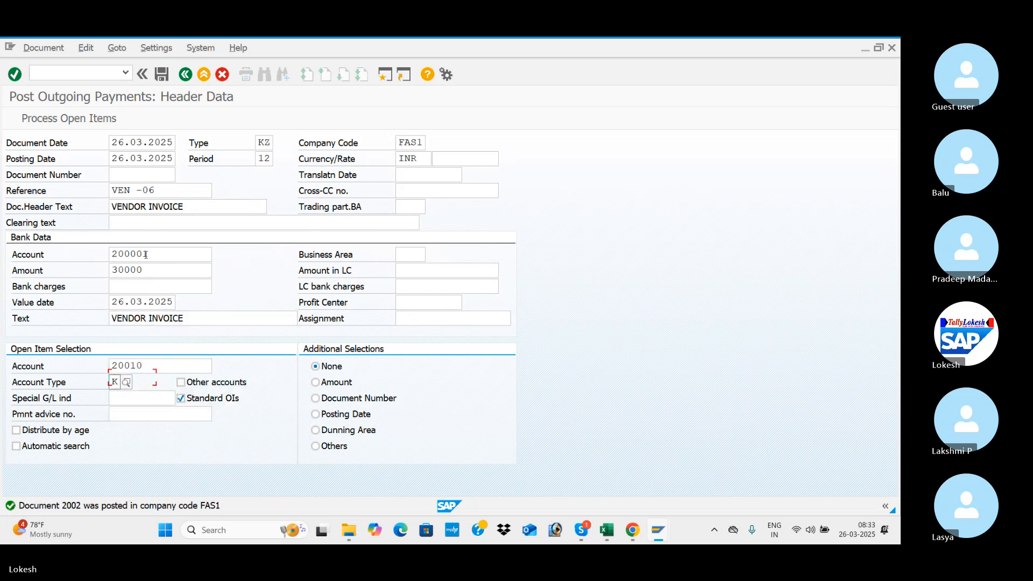
{"action": "key", "text": "Return"}
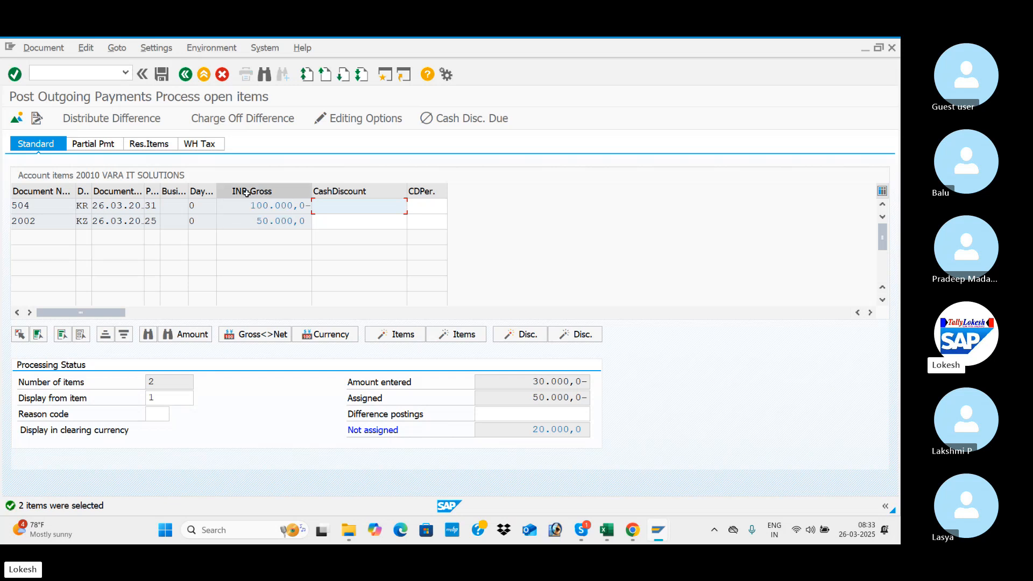
{"action": "key", "text": "alt+Tab"}
{"action": "key", "text": "alt+Tab"}
{"action": "key", "text": "alt+Tab"}
{"action": "key", "text": "alt+Tab"}
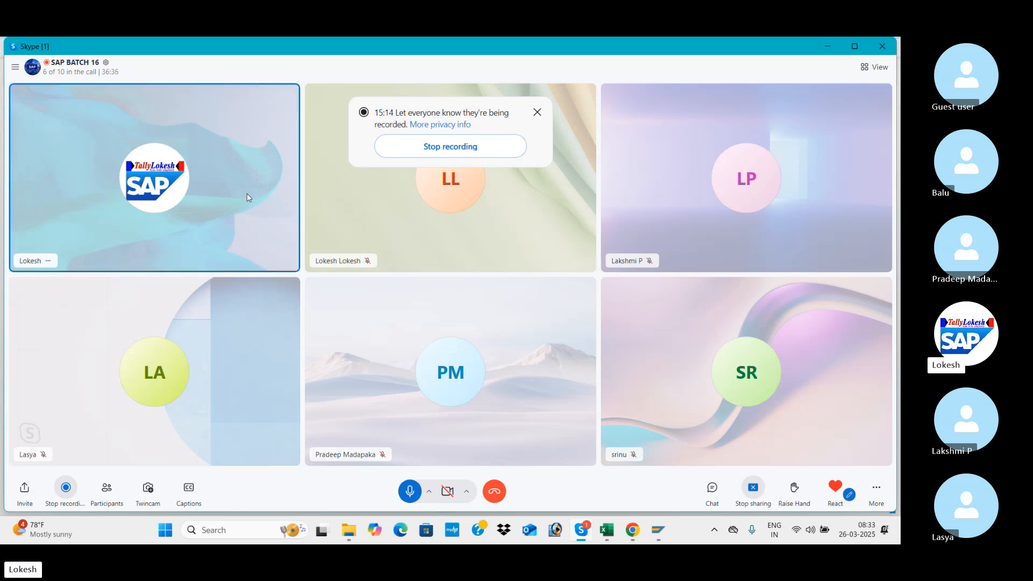
{"action": "key", "text": "alt+Tab"}
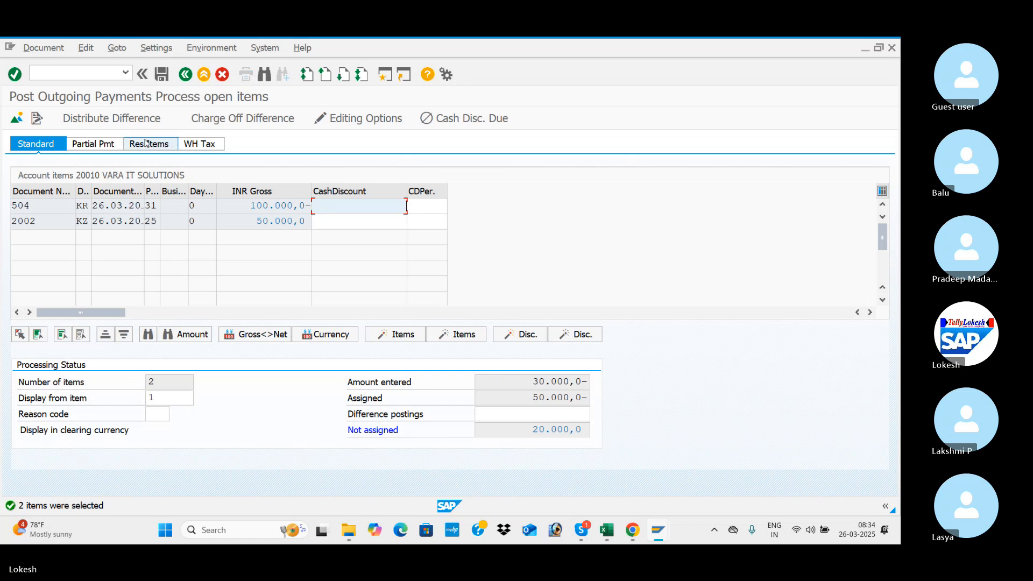
Assign a residual item of 20.000 to the 100.000 invoice and start posting the payment document.
{"action": "left_click", "coordinate": [113, 145]}
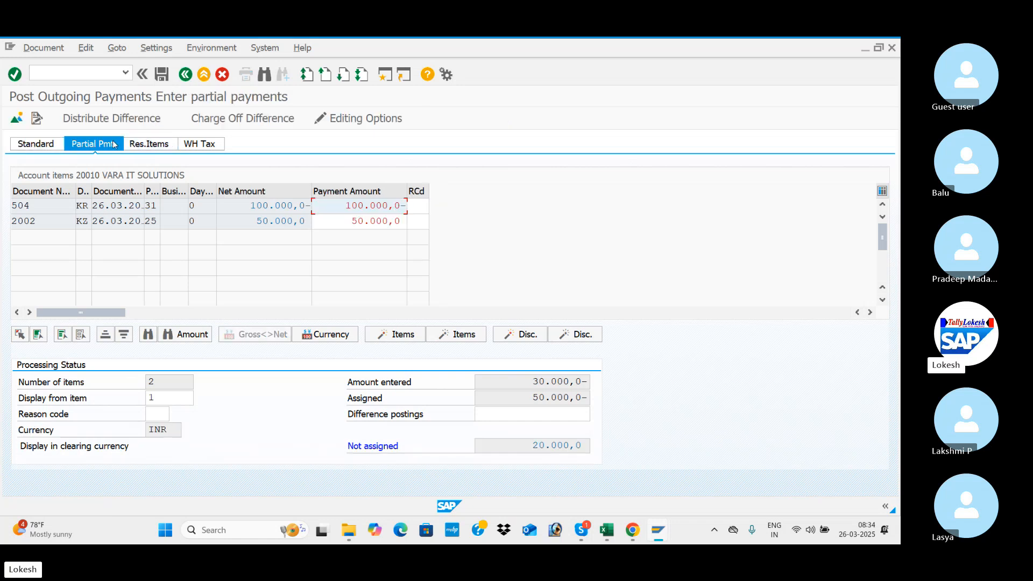
{"action": "left_click", "coordinate": [147, 145]}
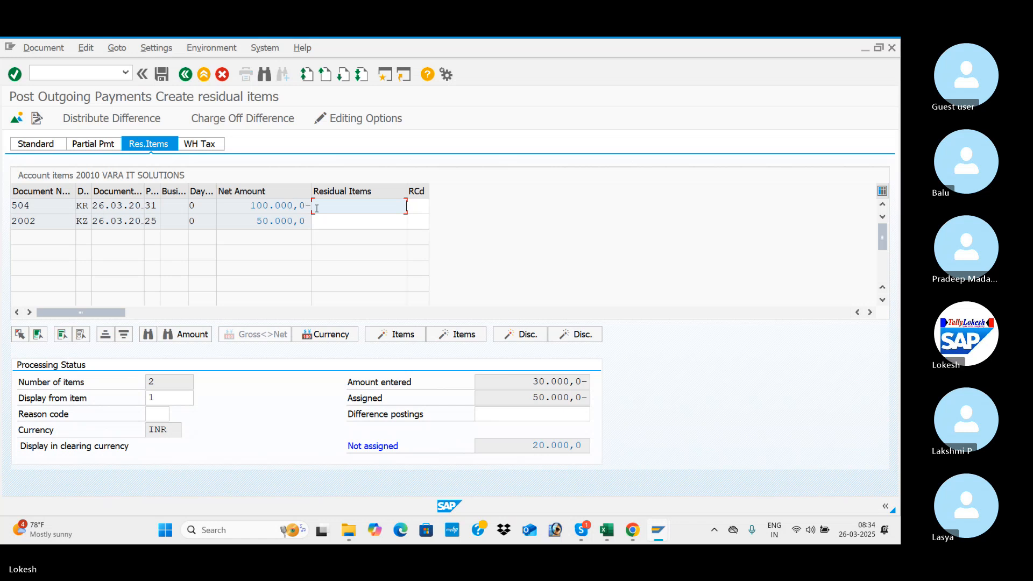
{"action": "double_click", "coordinate": [364, 206]}
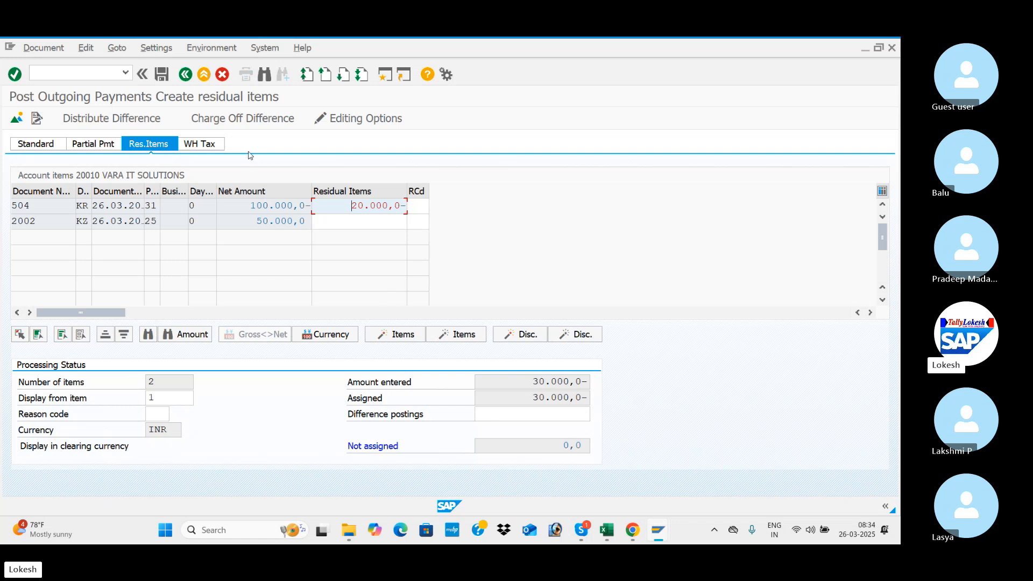
{"action": "left_click", "coordinate": [161, 75]}
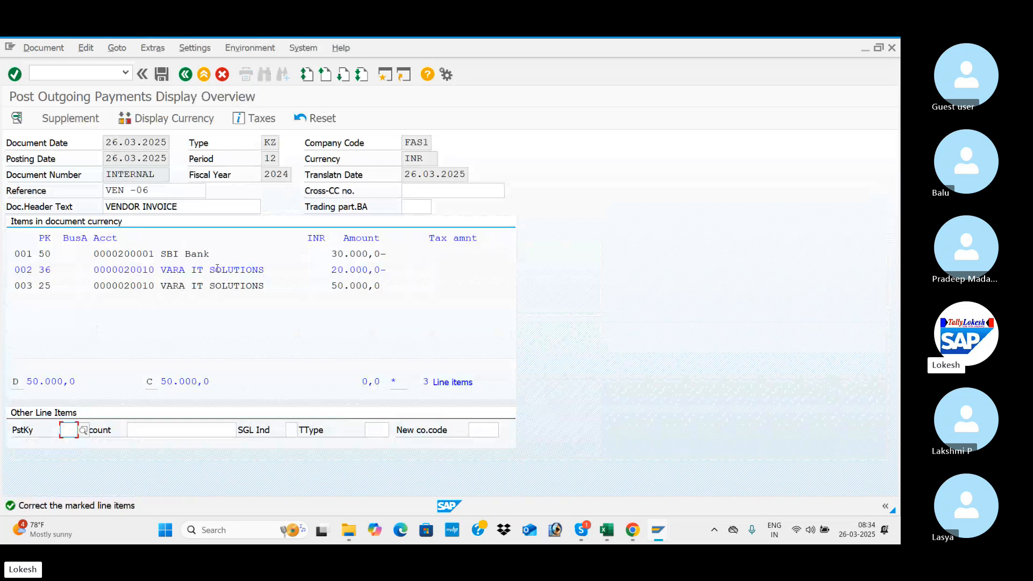
Fill the marked 20.000 vendor line item's text with VENDOR INVOICE and post the residual payment document.
{"action": "double_click", "coordinate": [218, 268]}
{"action": "left_click", "coordinate": [215, 269]}
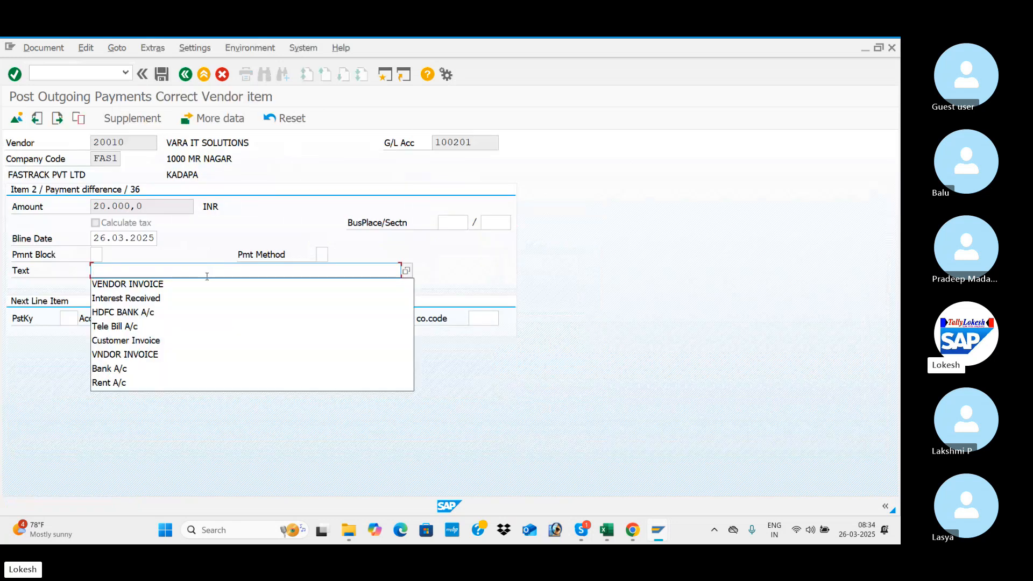
{"action": "left_click", "coordinate": [199, 284]}
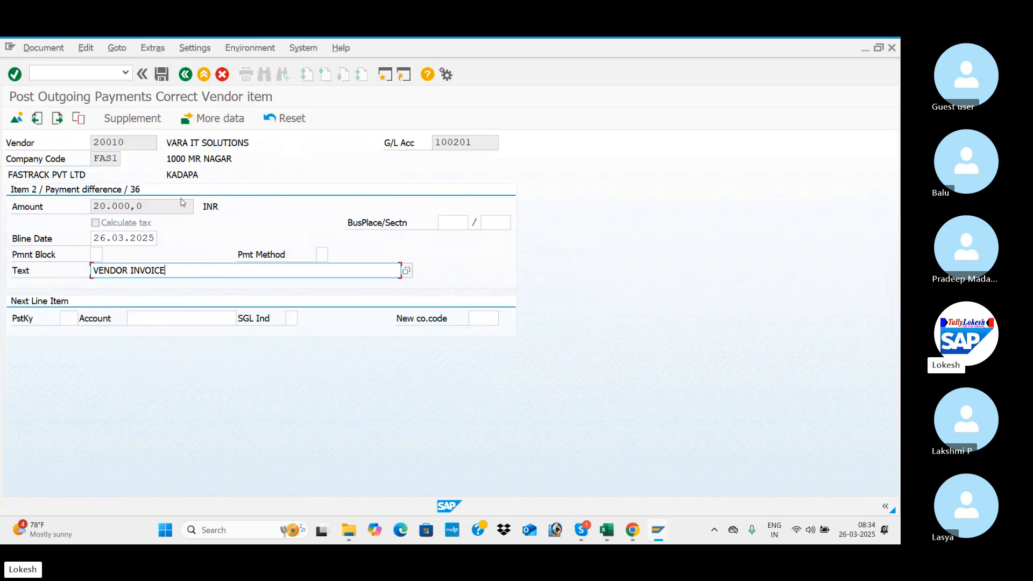
{"action": "left_click", "coordinate": [163, 75]}
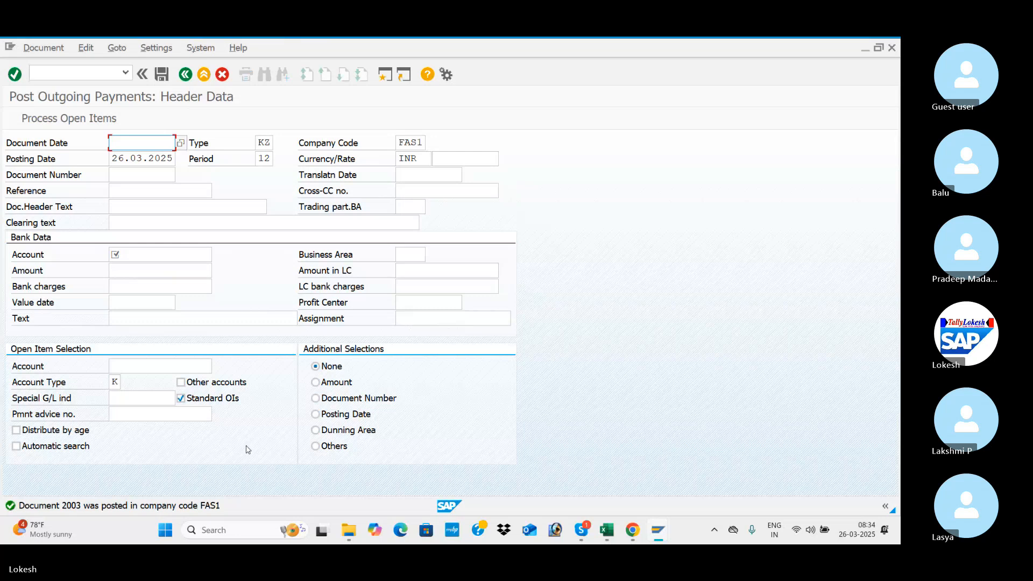
Switch to the Vendor Line Item Display session and refresh VARA IT SOLUTIONS' open item list.
{"action": "key", "text": "alt+Tab"}
{"action": "key", "text": "alt+Tab"}
{"action": "key", "text": "alt+Tab"}
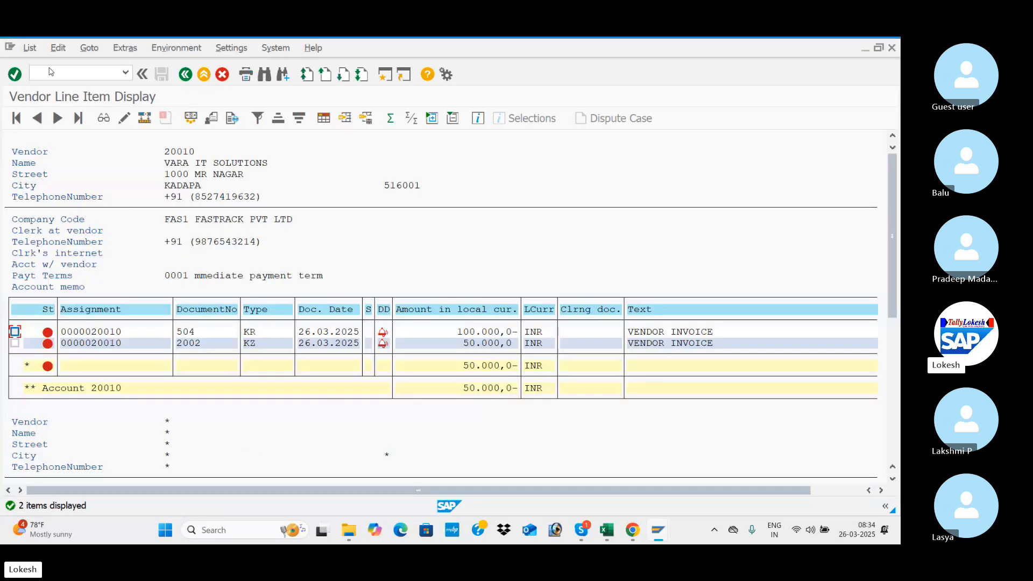
{"action": "left_click", "coordinate": [30, 48]}
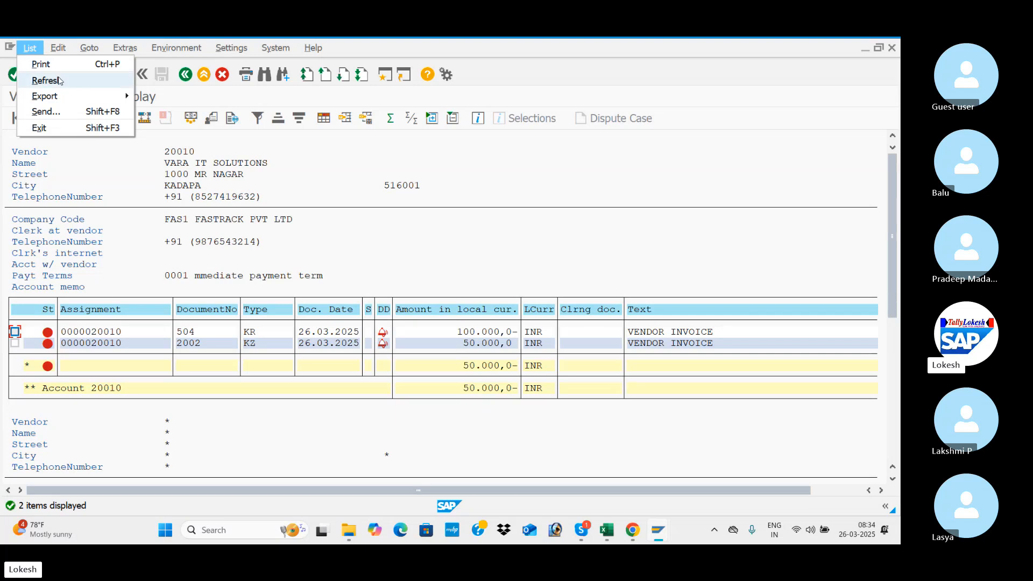
{"action": "left_click", "coordinate": [62, 80]}
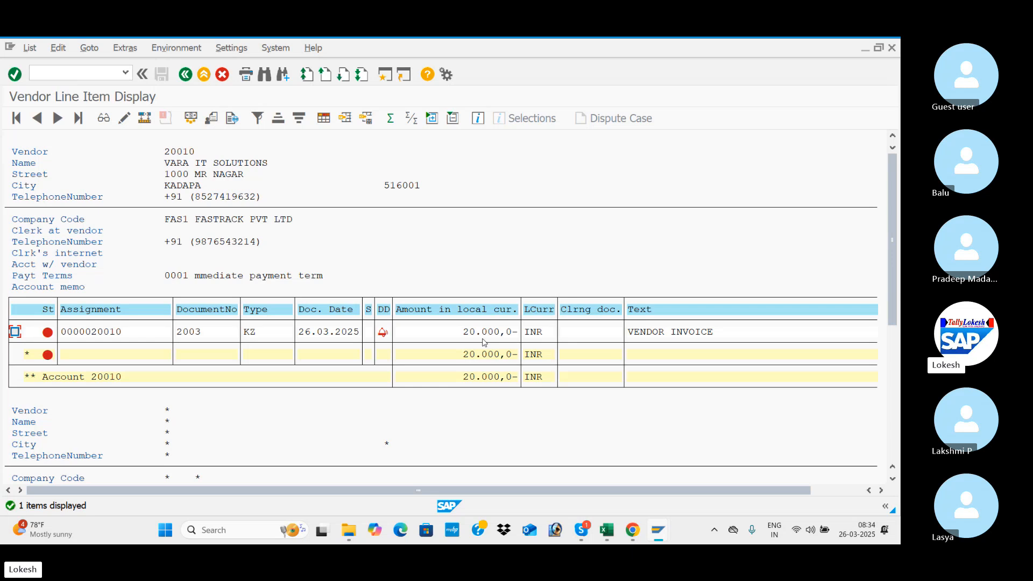
Return to the outgoing payment header data and set the document date to 26.03.2025.
{"action": "key", "text": "alt+Tab"}
{"action": "key", "text": "Down"}
{"action": "key", "text": "Down"}
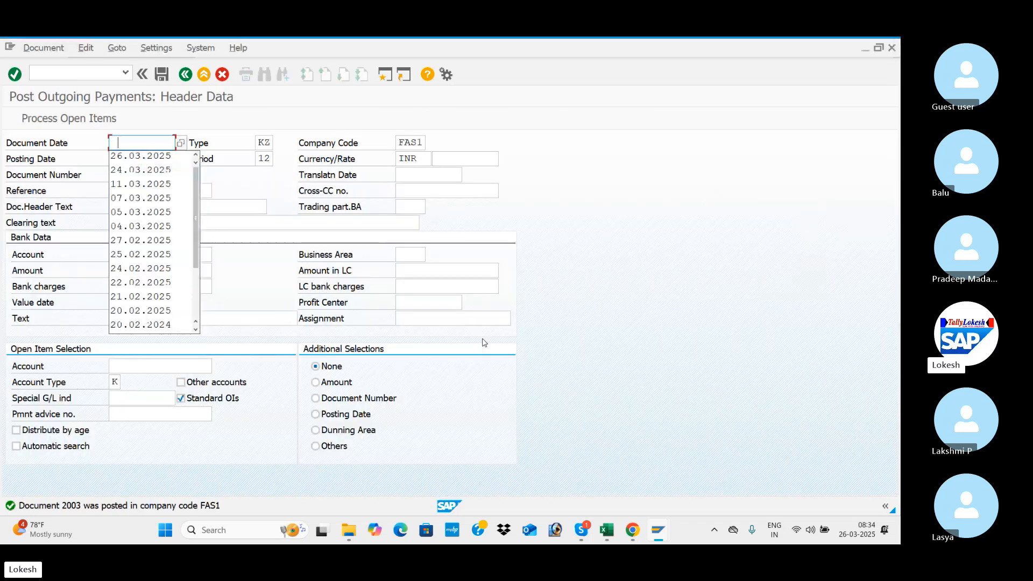
{"action": "key", "text": "Tab"}
{"action": "key", "text": "Tab"}
{"action": "key", "text": "Tab"}
{"action": "key", "text": "Tab"}
{"action": "key", "text": "Tab"}
{"action": "key", "text": "Tab"}
{"action": "key", "text": "Tab"}
{"action": "key", "text": "Tab"}
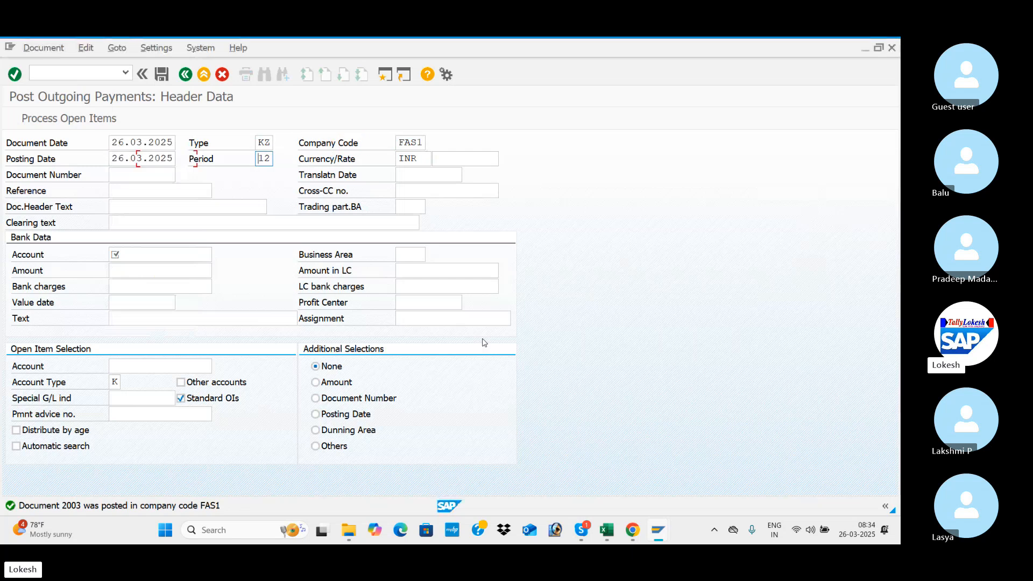
Set the payment's reference to VEN -07 and its document header text to VENDOR INVOICE.
{"action": "key", "text": "Down"}
{"action": "key", "text": "Down"}
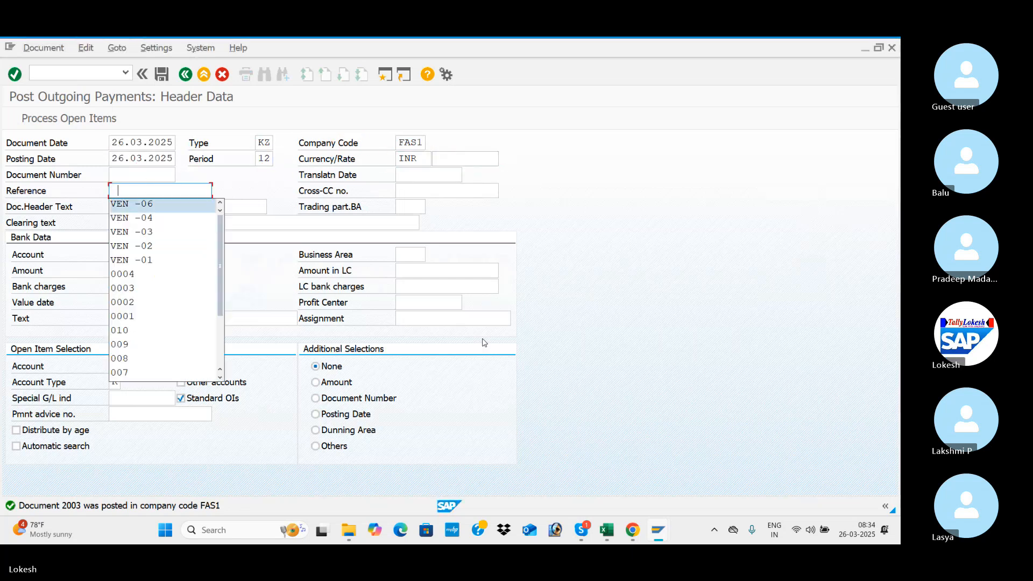
{"action": "key", "text": "Tab"}
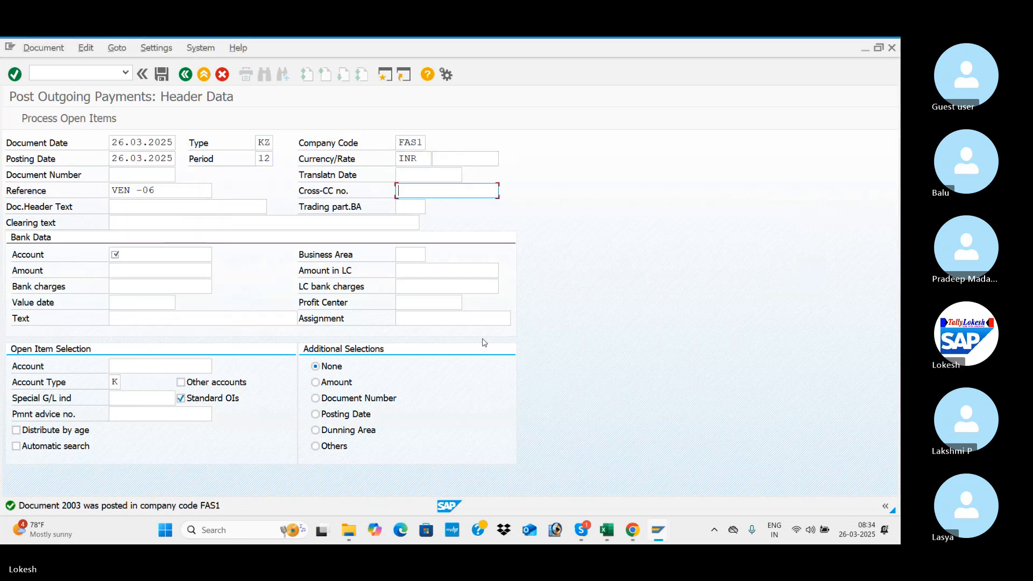
{"action": "left_click", "coordinate": [175, 186]}
{"action": "key", "text": "BackSpace"}
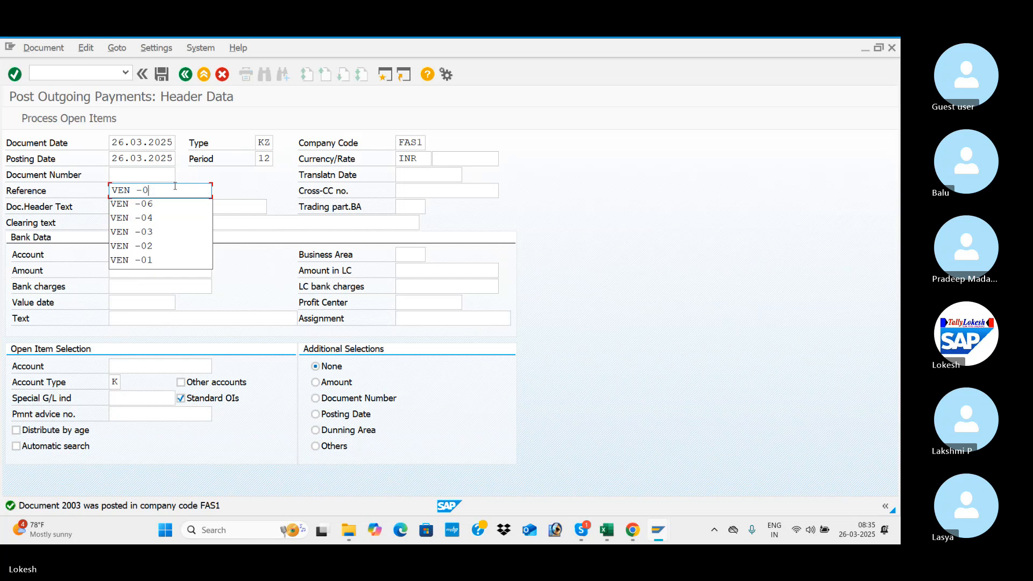
{"action": "type", "text": "7"}
{"action": "key", "text": "Tab"}
{"action": "key", "text": "Tab"}
{"action": "key", "text": "Down"}
Fill in the bank account in the bank data and set the payment amount to 20000.
{"action": "key", "text": "Tab"}
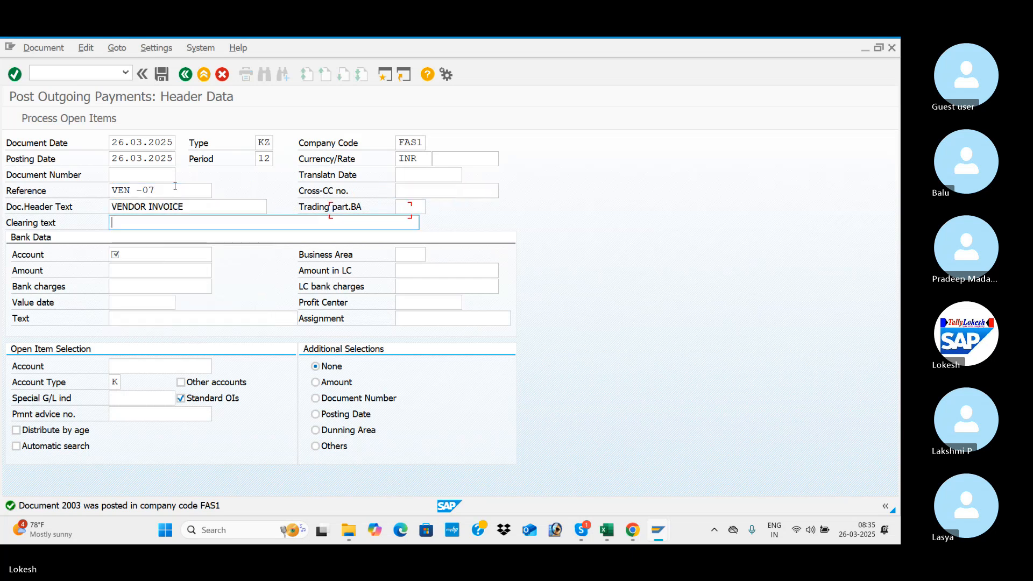
{"action": "key", "text": "Tab"}
{"action": "key", "text": "Tab"}
{"action": "key", "text": "Tab"}
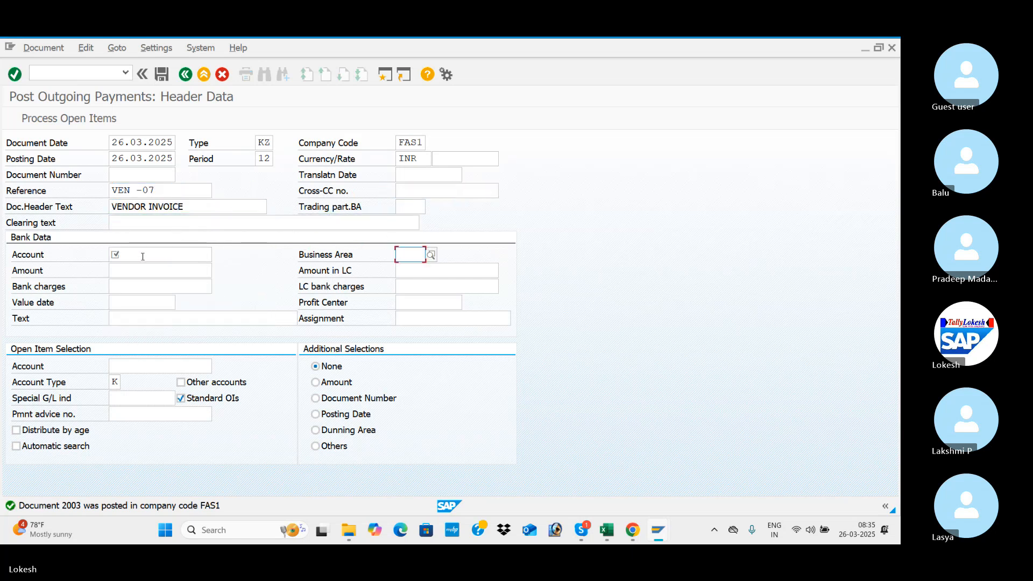
{"action": "left_click", "coordinate": [143, 256]}
{"action": "key", "text": "Down"}
{"action": "key", "text": "Tab"}
{"action": "key", "text": "Tab"}
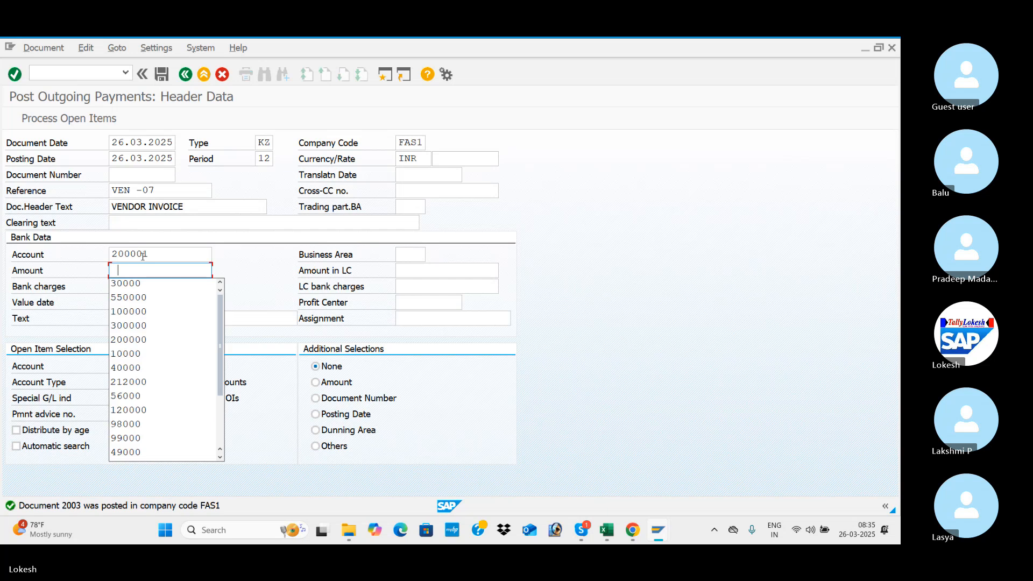
{"action": "type", "text": "2"}
{"action": "key", "text": "Down"}
{"action": "key", "text": "Down"}
{"action": "key", "text": "Down"}
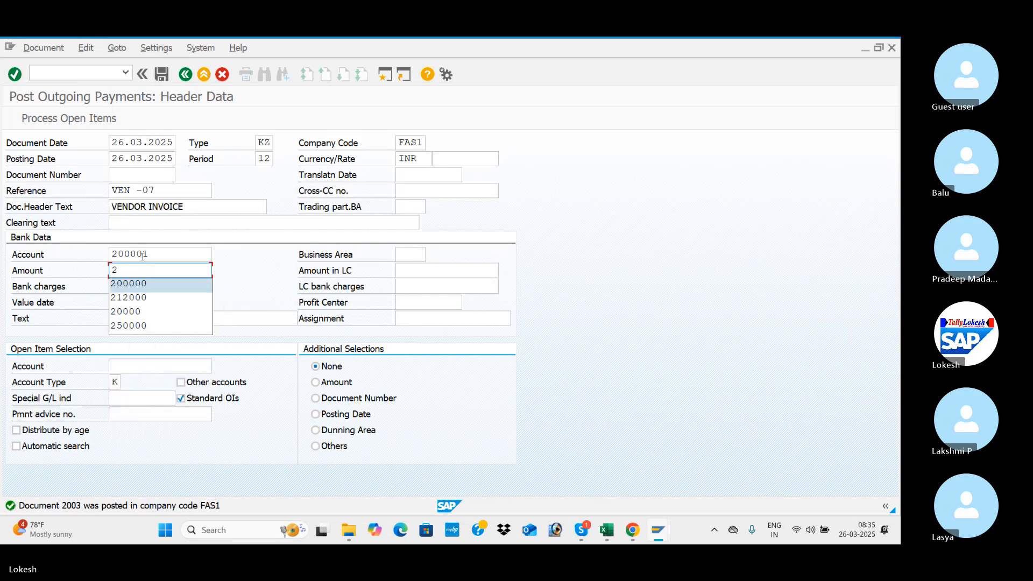
{"action": "key", "text": "Tab"}
{"action": "key", "text": "Tab"}
Set the bank data's value date to 26.03.2025 and its text to VENDOR INVOICE.
{"action": "key", "text": "Tab"}
{"action": "key", "text": "Tab"}
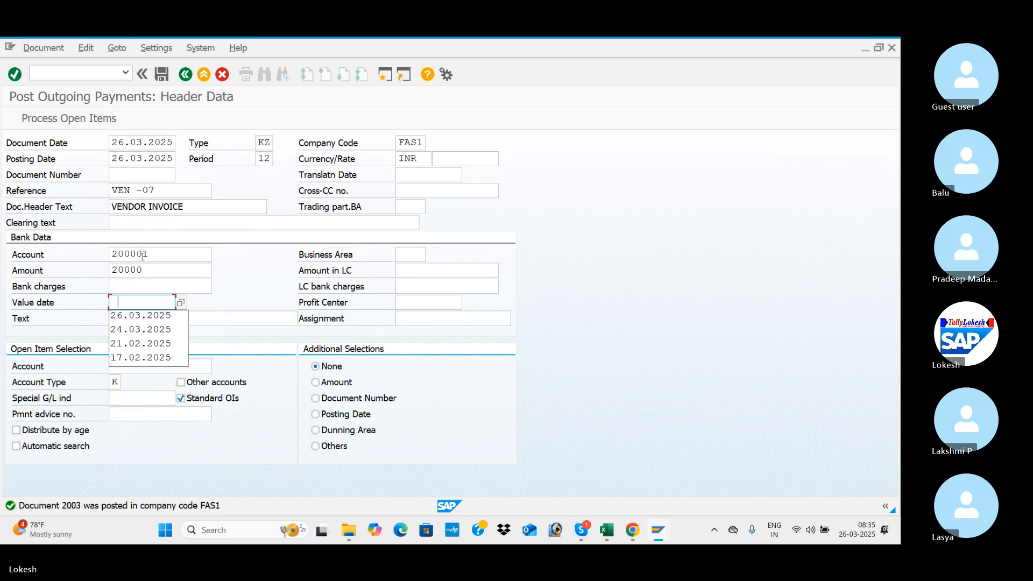
{"action": "key", "text": "Down"}
{"action": "key", "text": "Tab"}
{"action": "key", "text": "Tab"}
{"action": "key", "text": "Down"}
{"action": "key", "text": "Tab"}
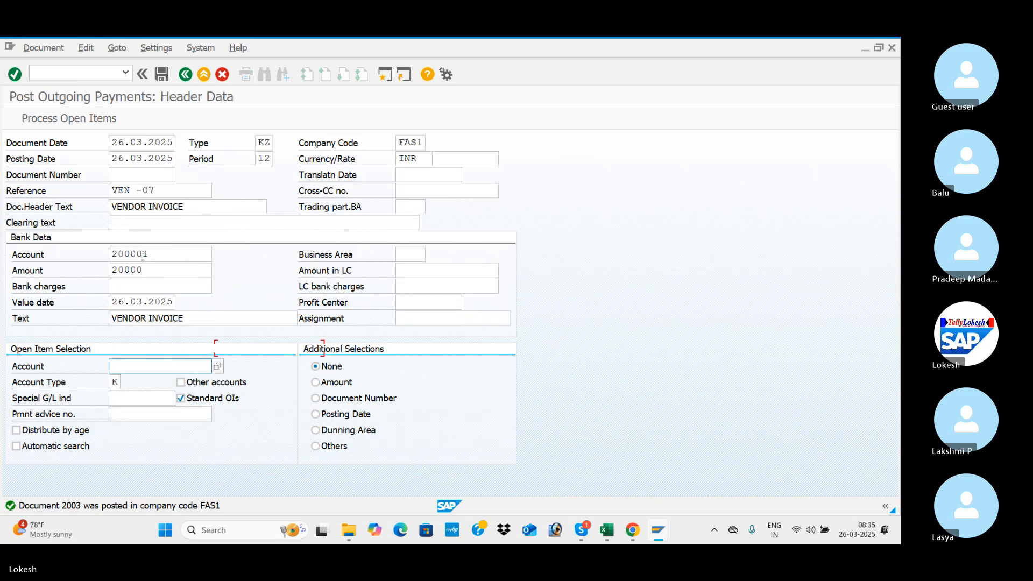
Select VARA IT SOLUTIONS' vendor account, process its open 20.000 item, and post the standard payment.
{"action": "type", "text": "2"}
{"action": "key", "text": "Down"}
{"action": "key", "text": "Return"}
{"action": "key", "text": "Return"}
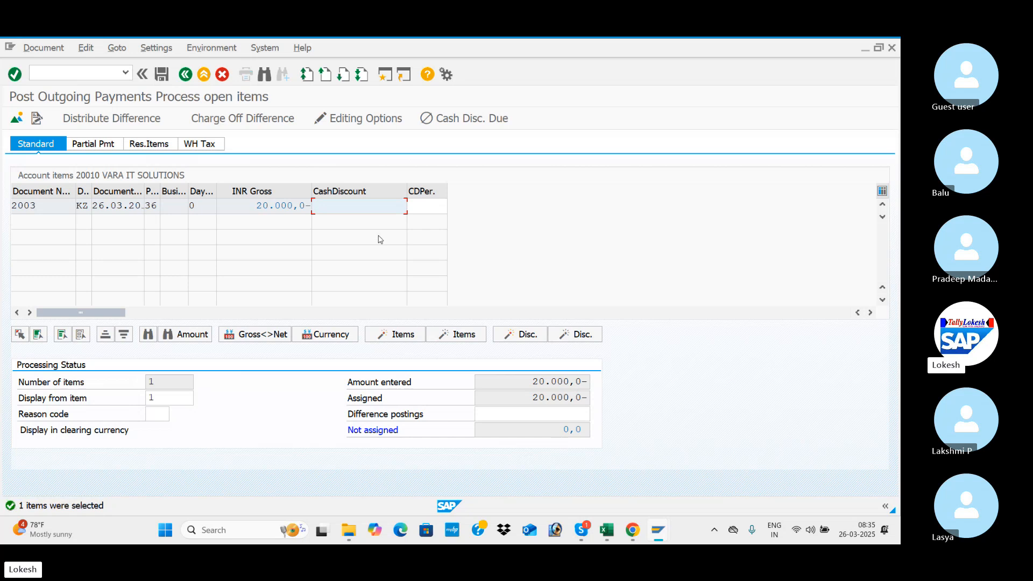
{"action": "left_click", "coordinate": [163, 74]}
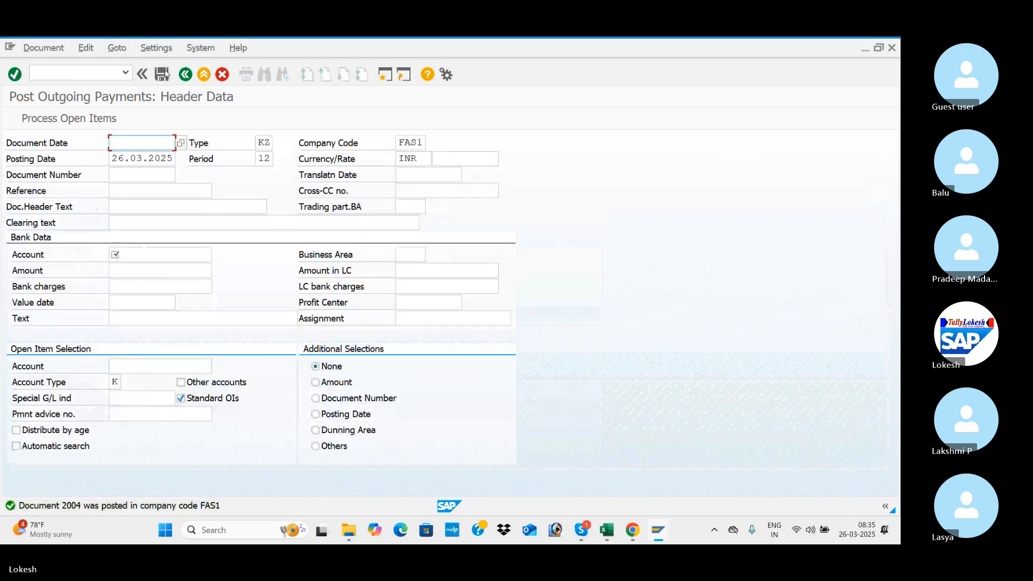
Refresh VARA IT SOLUTIONS' open item list in the line item display and acknowledge the information message.
{"action": "key", "text": "alt+Tab"}
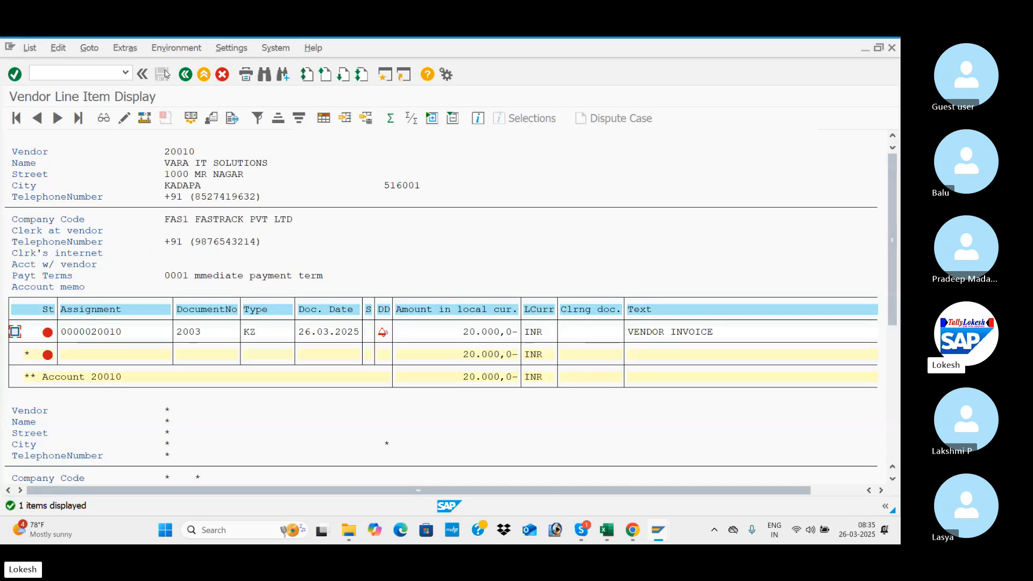
{"action": "left_click", "coordinate": [29, 48]}
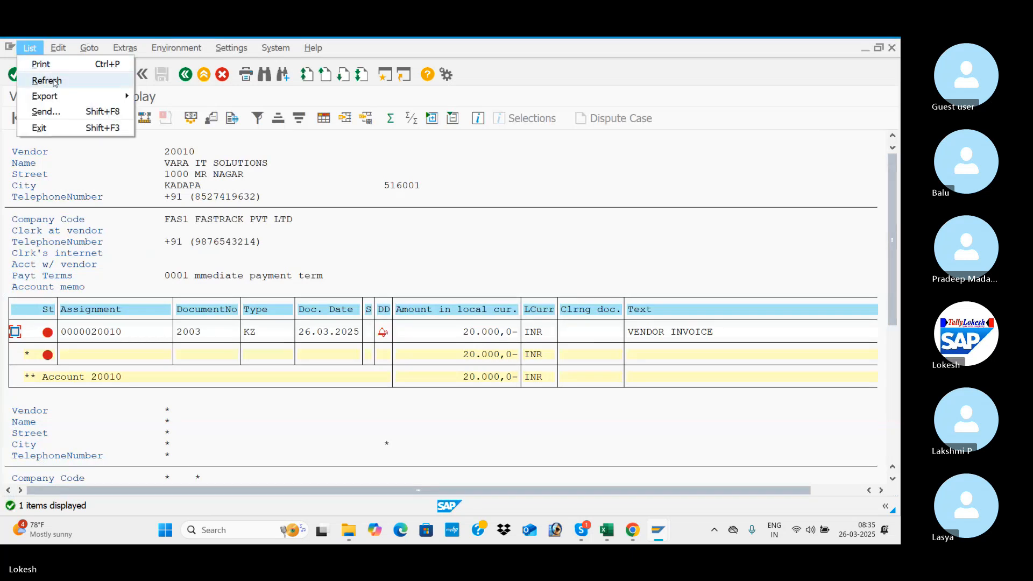
{"action": "left_click", "coordinate": [51, 81]}
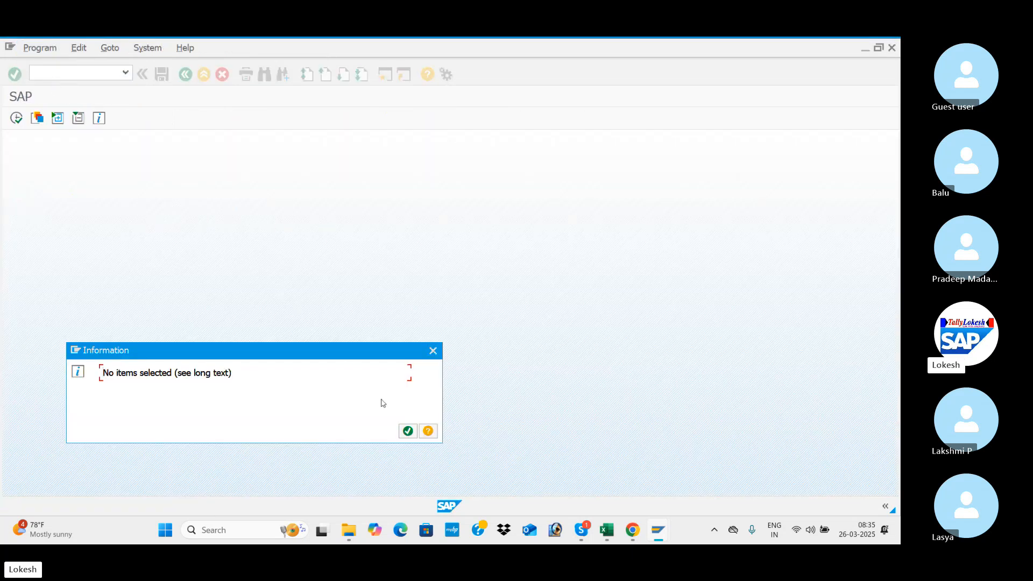
{"action": "left_click", "coordinate": [409, 431]}
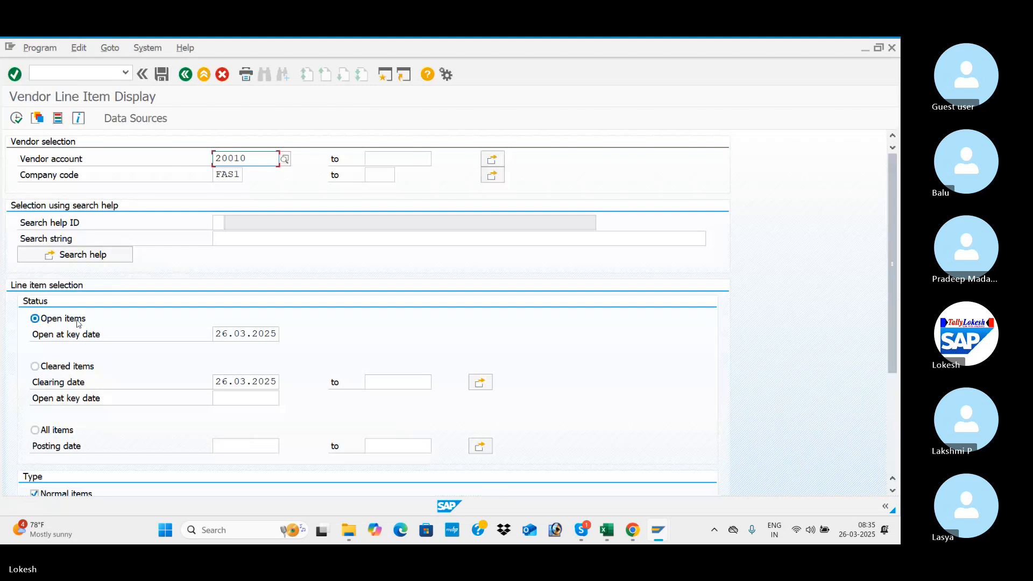
List VARA IT SOLUTIONS' cleared items with clearing date 26.03.2025 and start switching to another open window.
{"action": "left_click", "coordinate": [35, 367]}
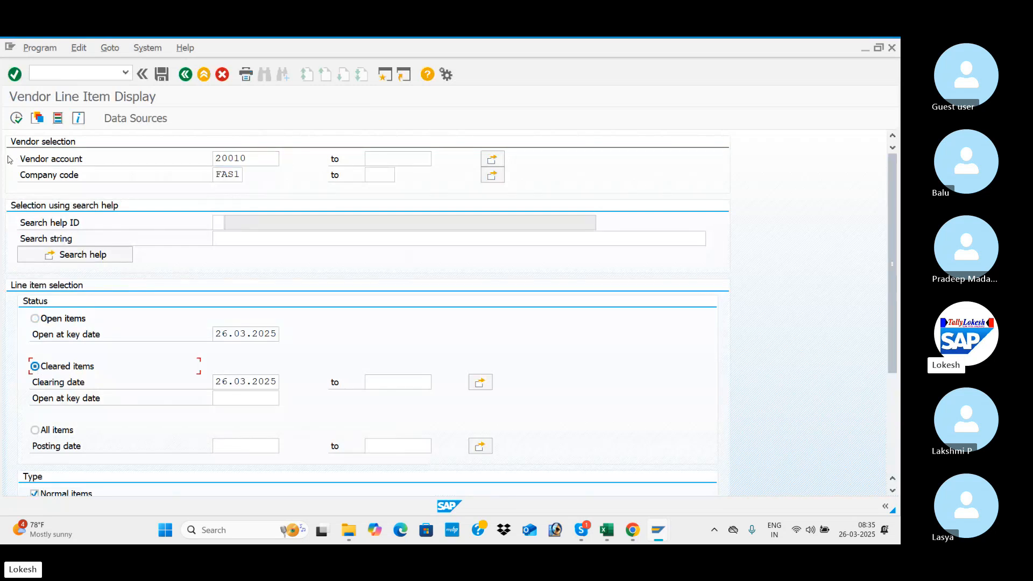
{"action": "left_click", "coordinate": [17, 122]}
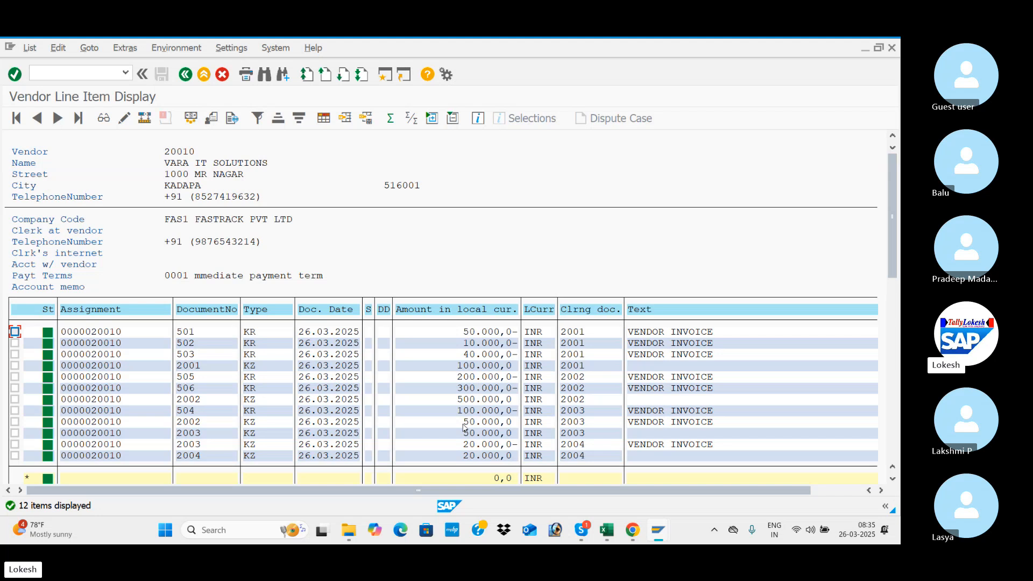
{"action": "key", "text": "alt+Tab"}
{"action": "key", "text": "alt+Tab"}
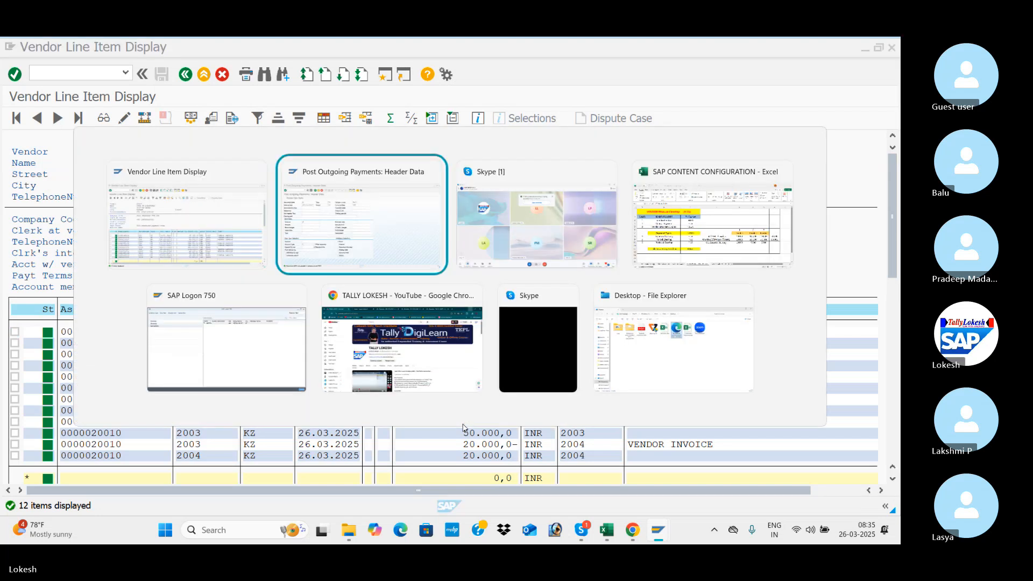